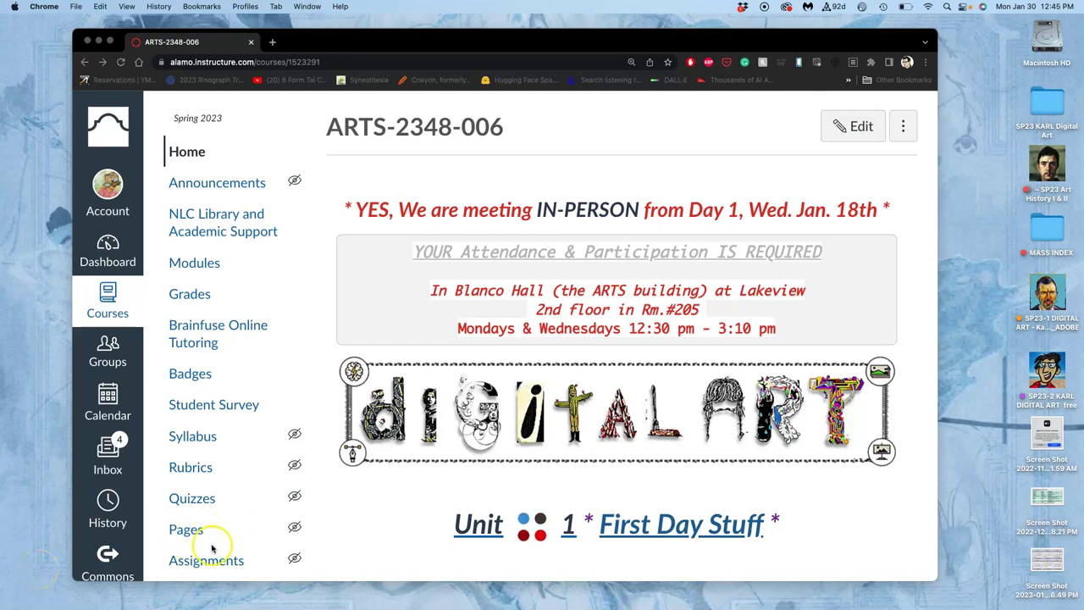
# - Go from the course home to the Assignment Sheets page
pyautogui.scroll(-5, 455, 453)
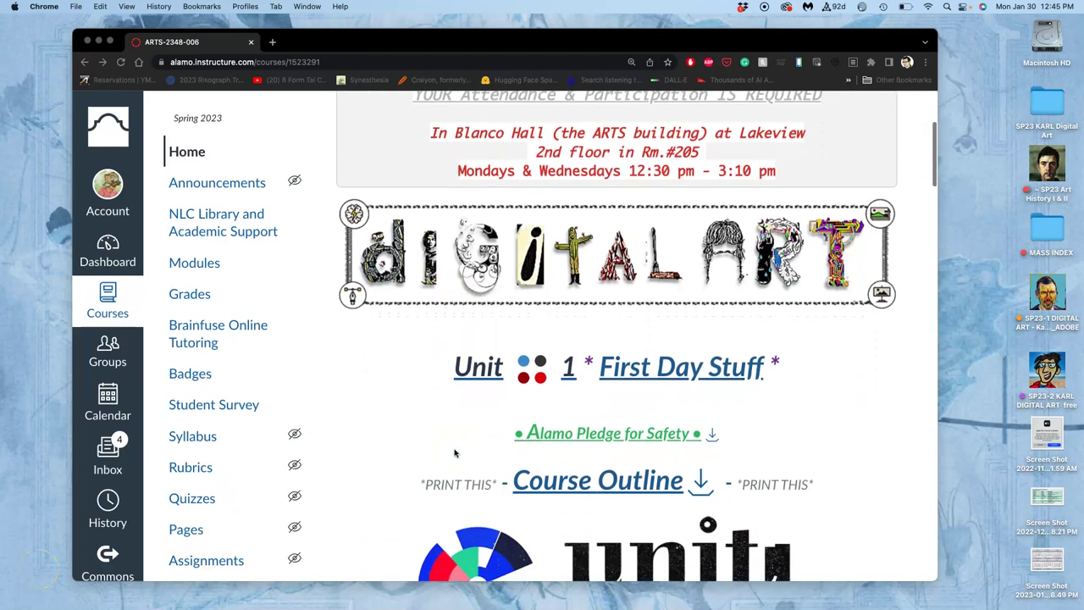
pyautogui.scroll(-2, 455, 453)
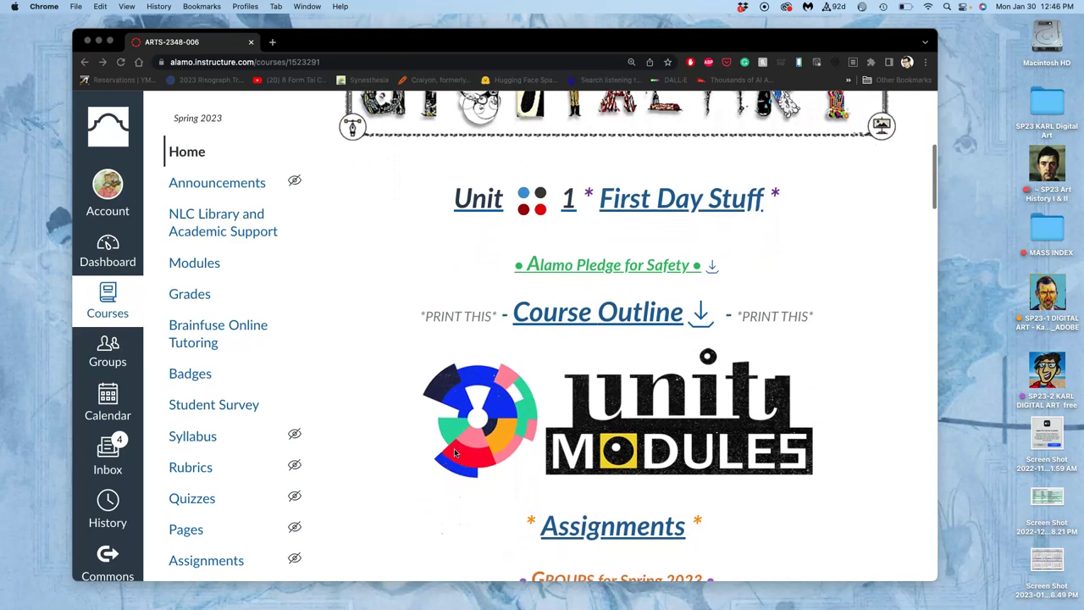
pyautogui.scroll(-2, 455, 454)
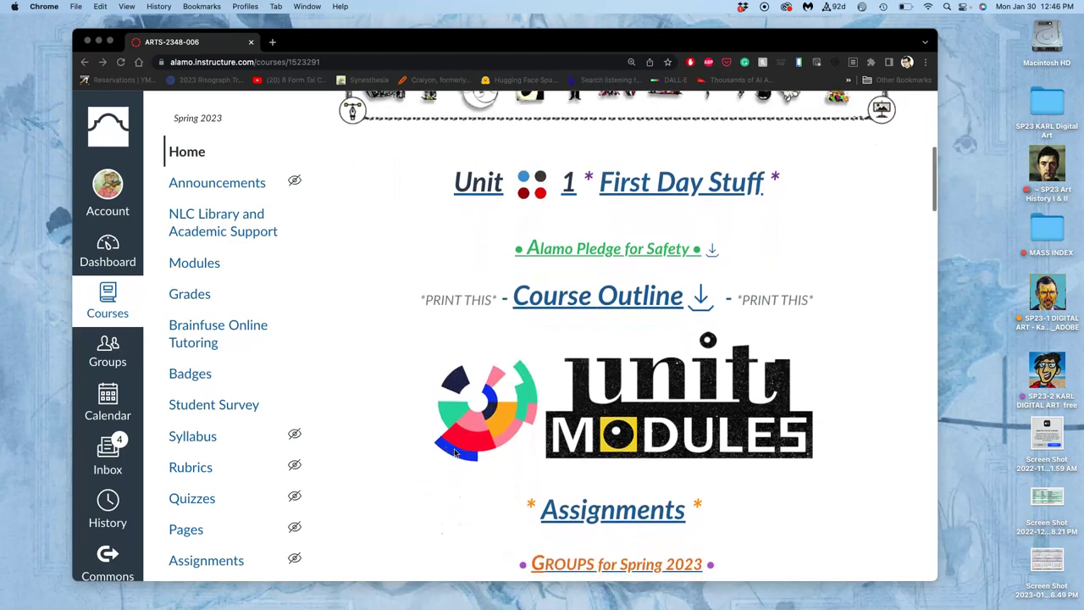
pyautogui.scroll(-2, 455, 453)
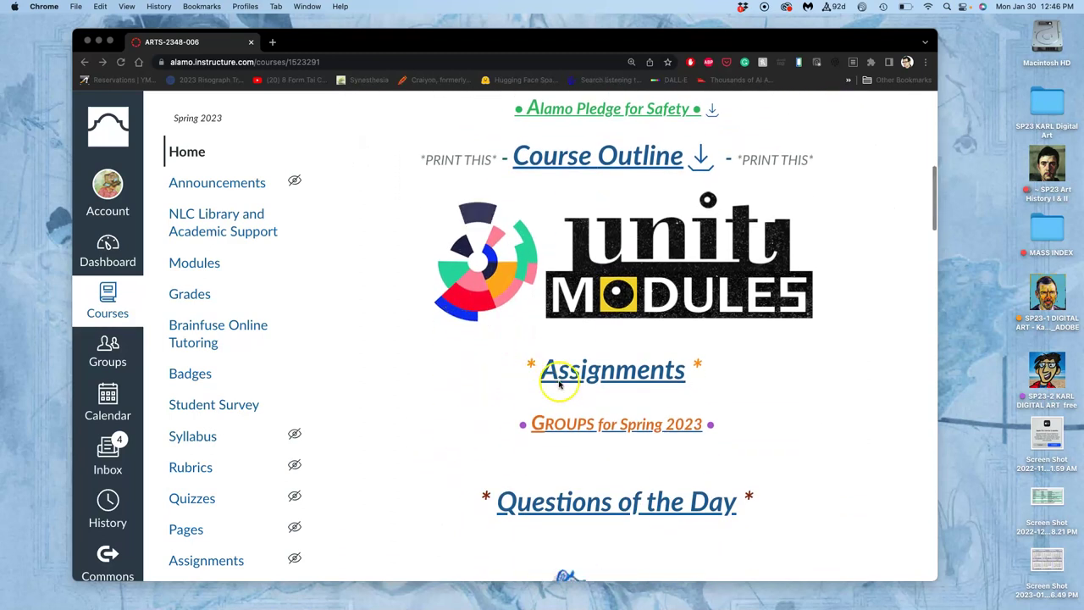
pyautogui.click(585, 375)
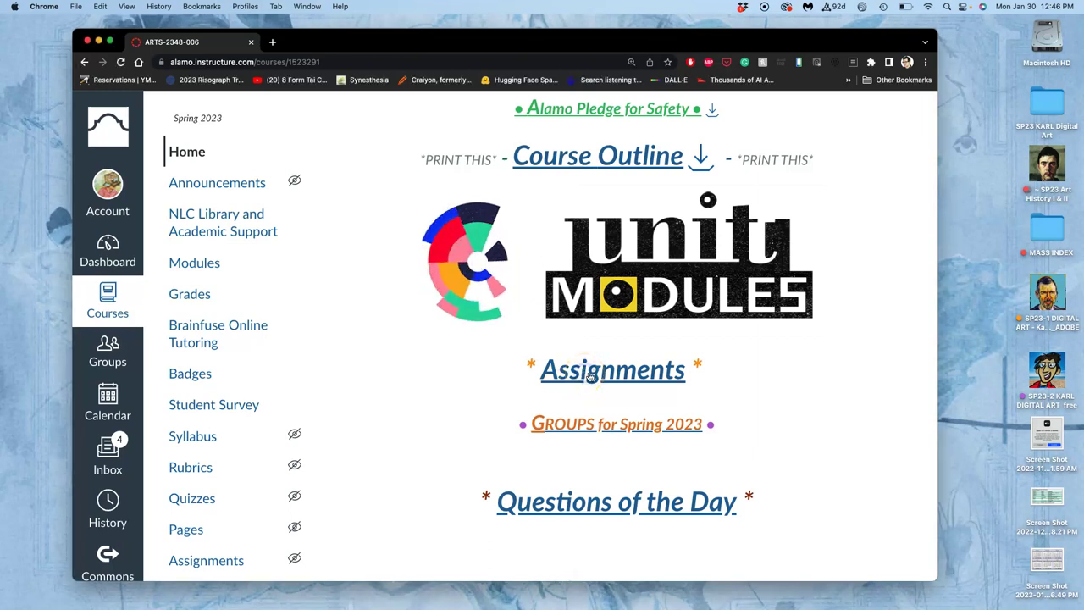
pyautogui.click(591, 376)
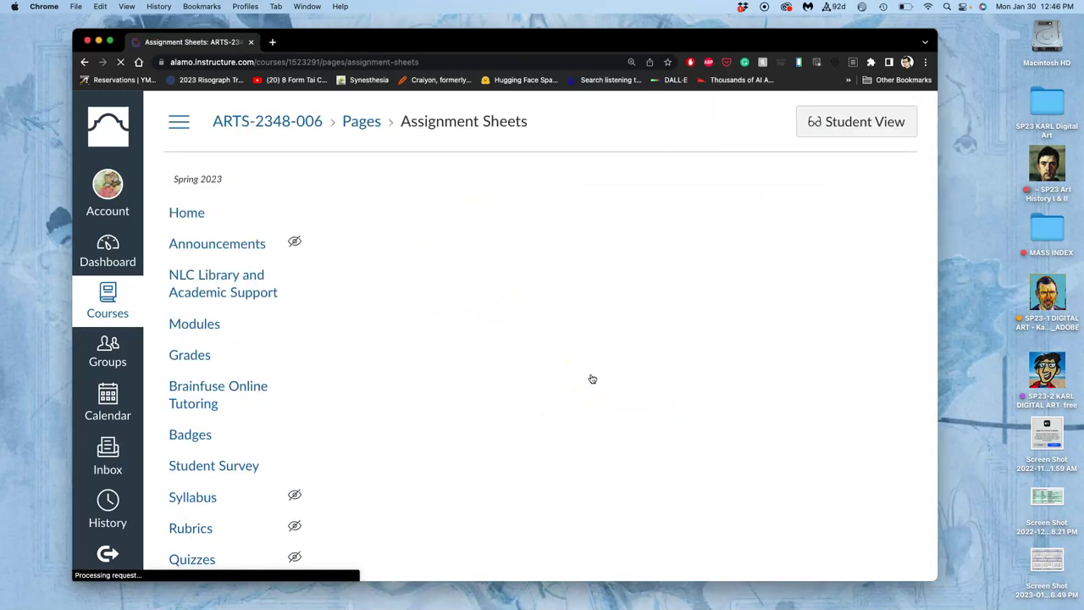
# - Open the Exercise #2 Shape Composition discussion and find step 2's Emoji Maker link
pyautogui.scroll(-3, 593, 379)
pyautogui.scroll(-10, 592, 379)
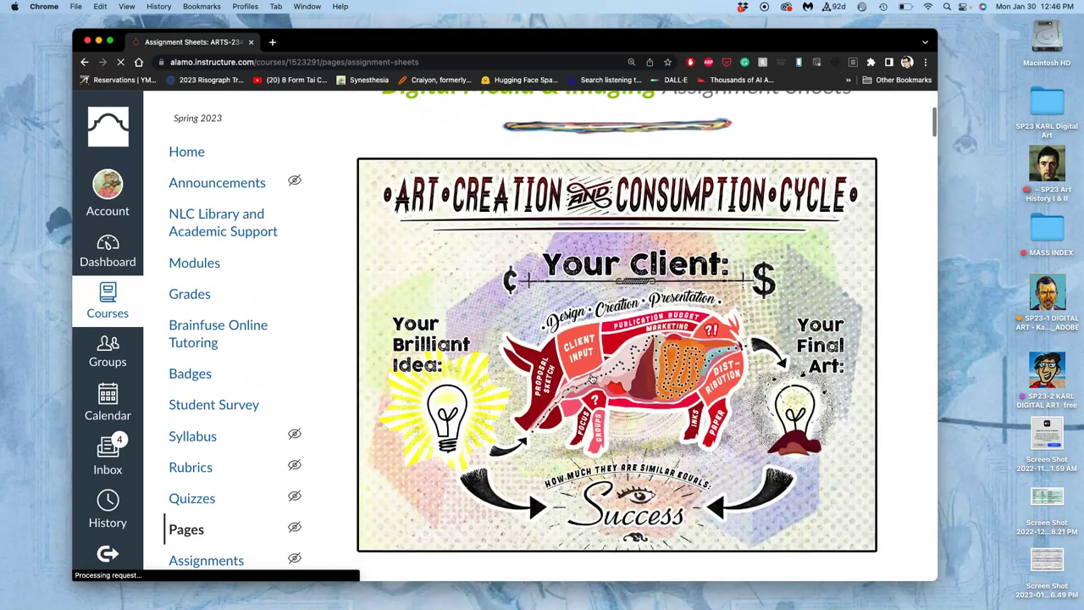
pyautogui.click(623, 362)
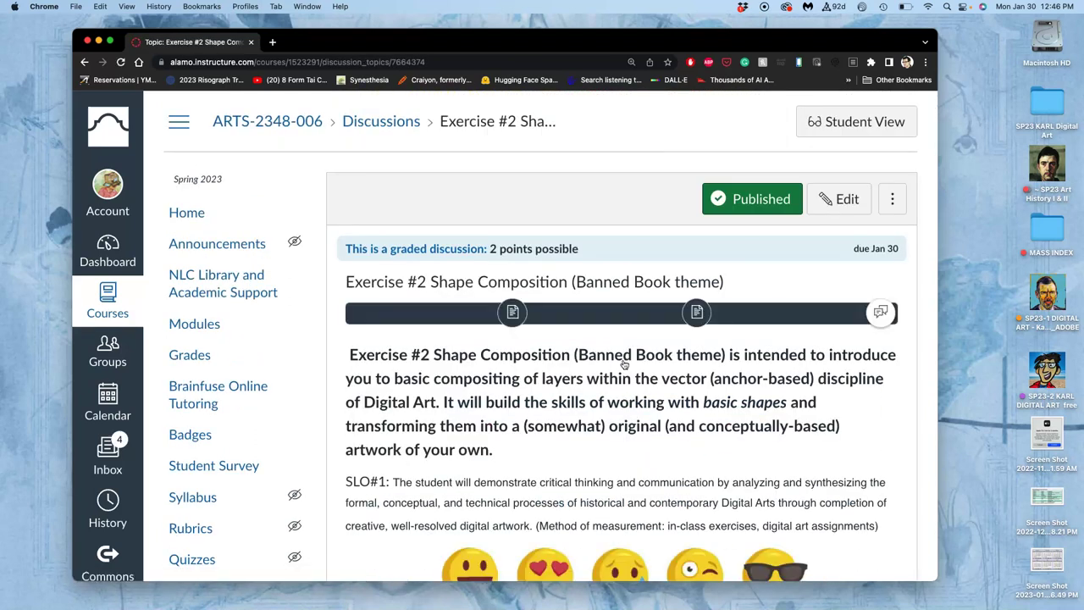
pyautogui.scroll(-8, 601, 450)
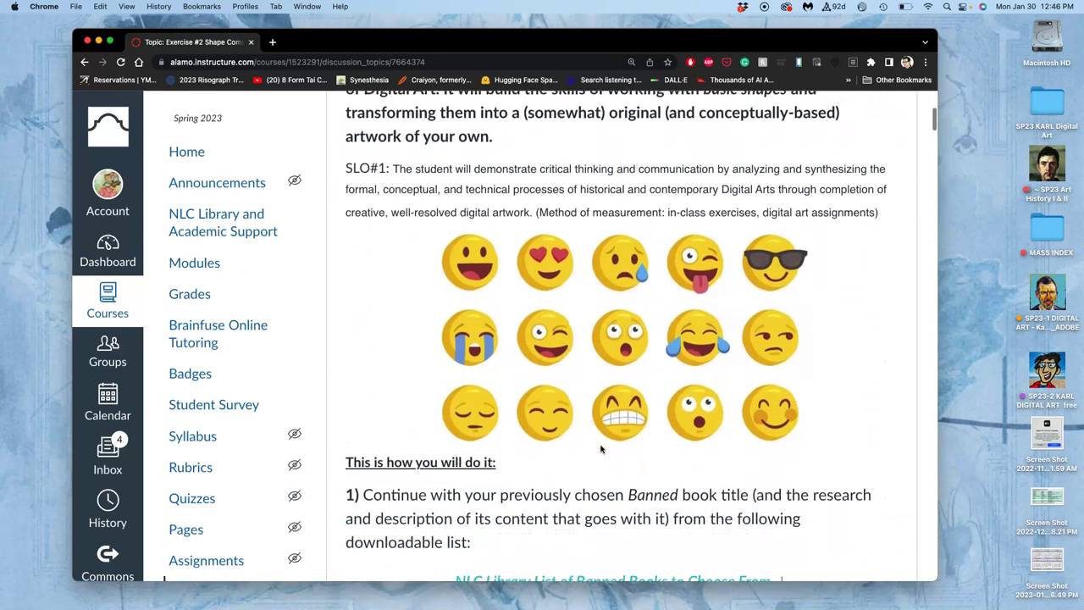
pyautogui.scroll(-10, 600, 449)
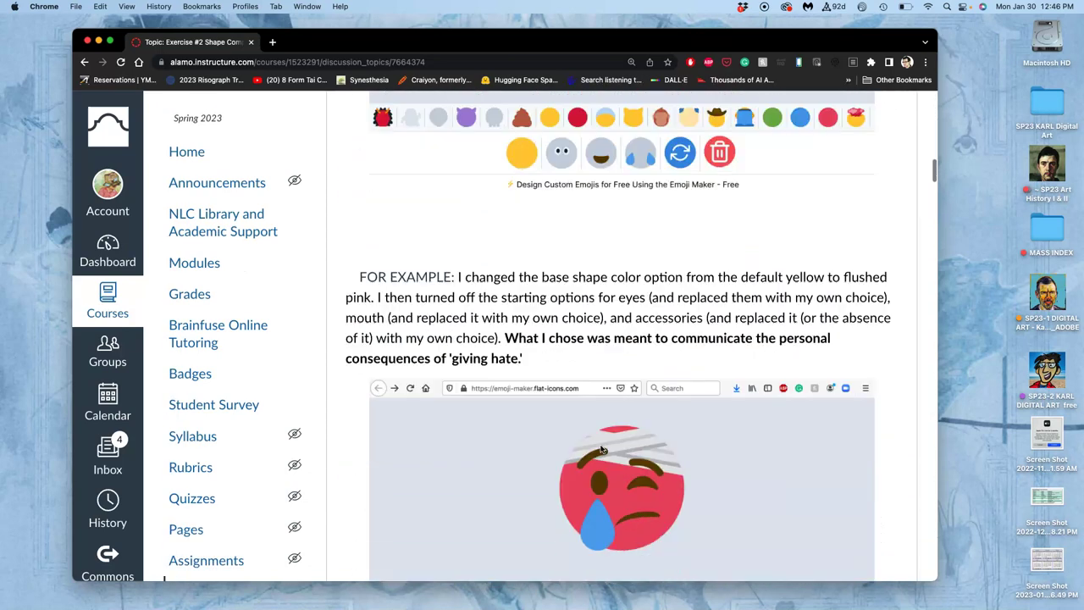
pyautogui.scroll(-10, 601, 449)
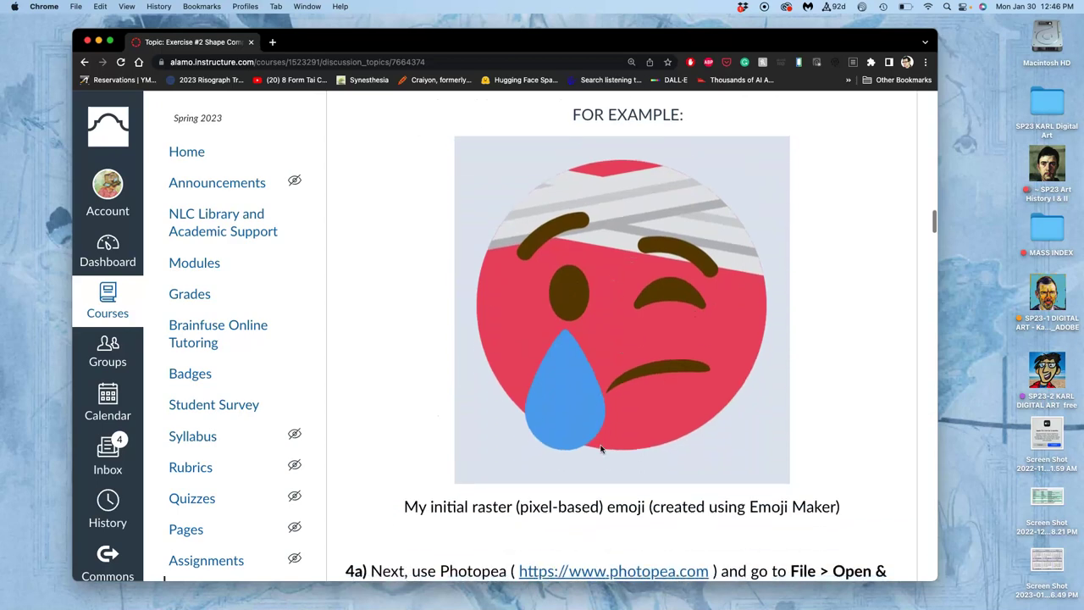
pyautogui.scroll(12, 600, 450)
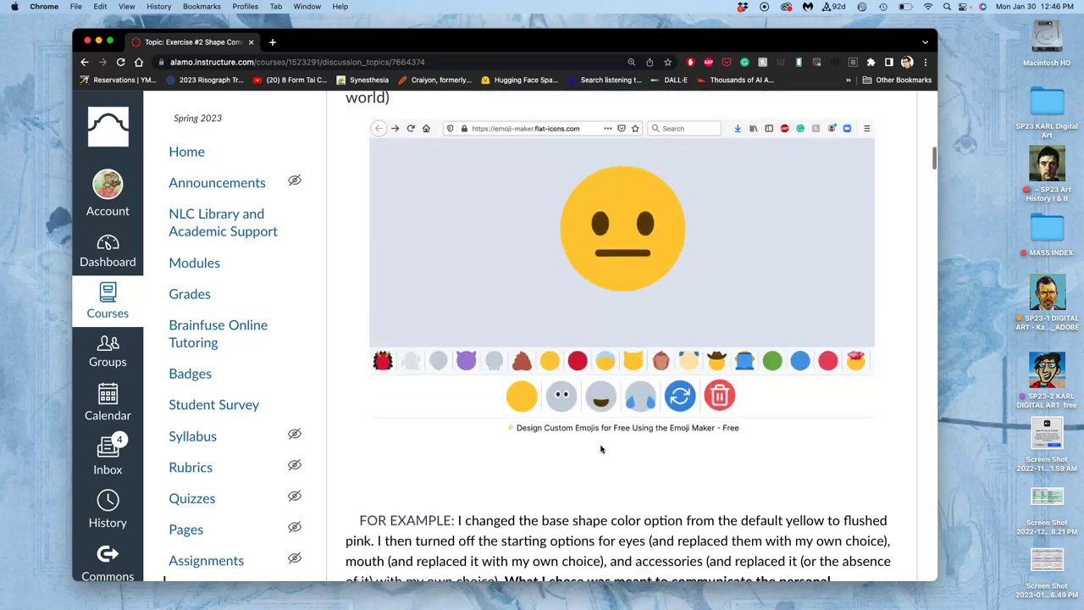
pyautogui.scroll(1, 601, 450)
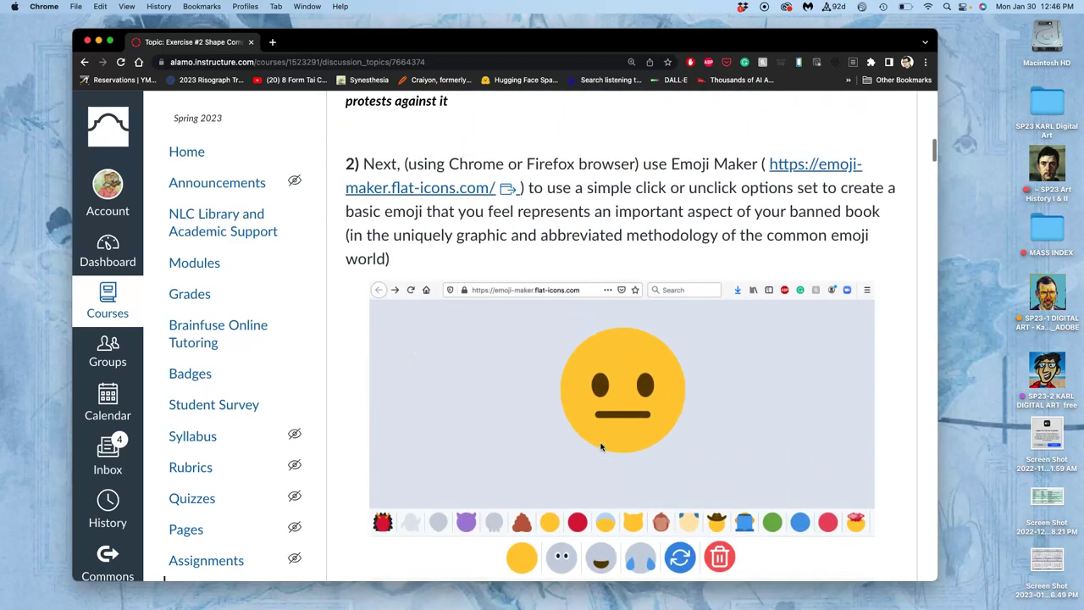
# - Open Emoji Maker in a new tab and randomize until an angry haloed face with two orange hands appears
pyautogui.click(813, 171)
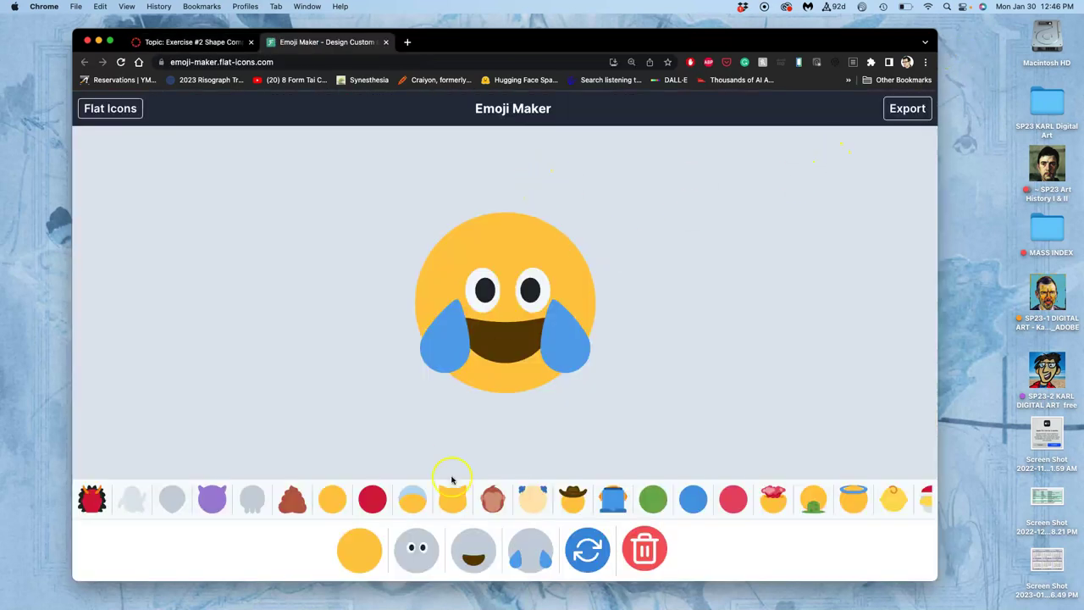
pyautogui.click(584, 552)
pyautogui.click(584, 552)
pyautogui.click(585, 552)
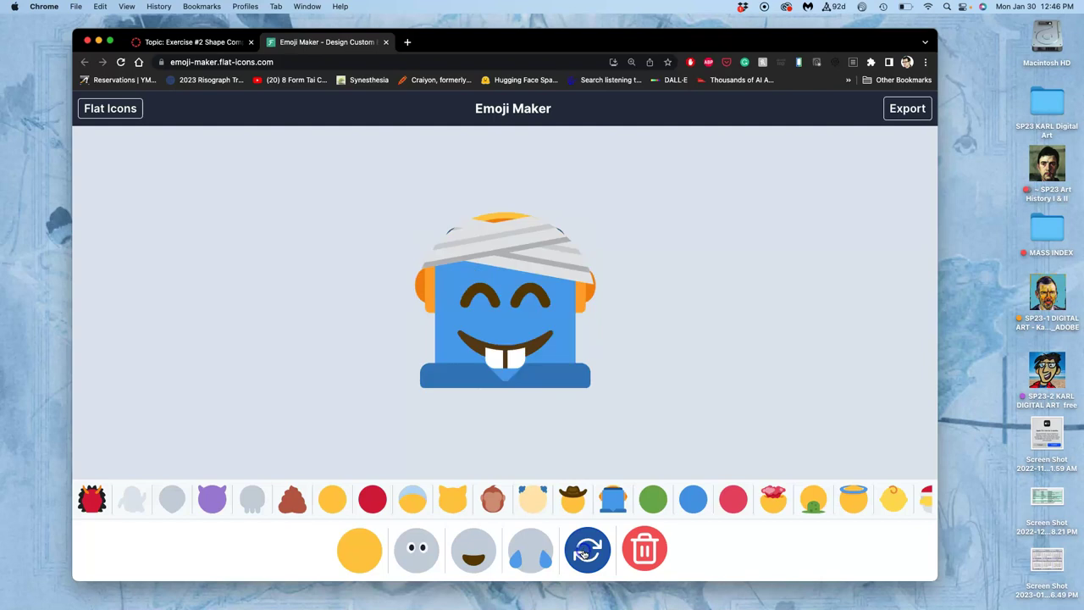
pyautogui.click(585, 552)
pyautogui.click(584, 552)
pyautogui.click(584, 553)
pyautogui.click(584, 553)
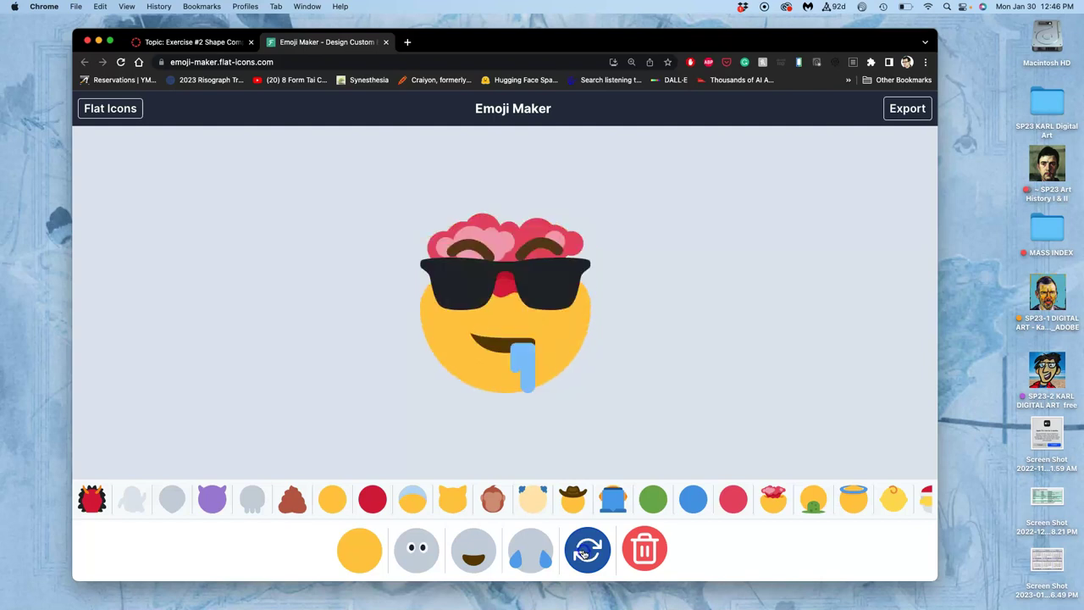
pyautogui.click(585, 552)
pyautogui.click(584, 552)
pyautogui.click(585, 552)
pyautogui.click(584, 552)
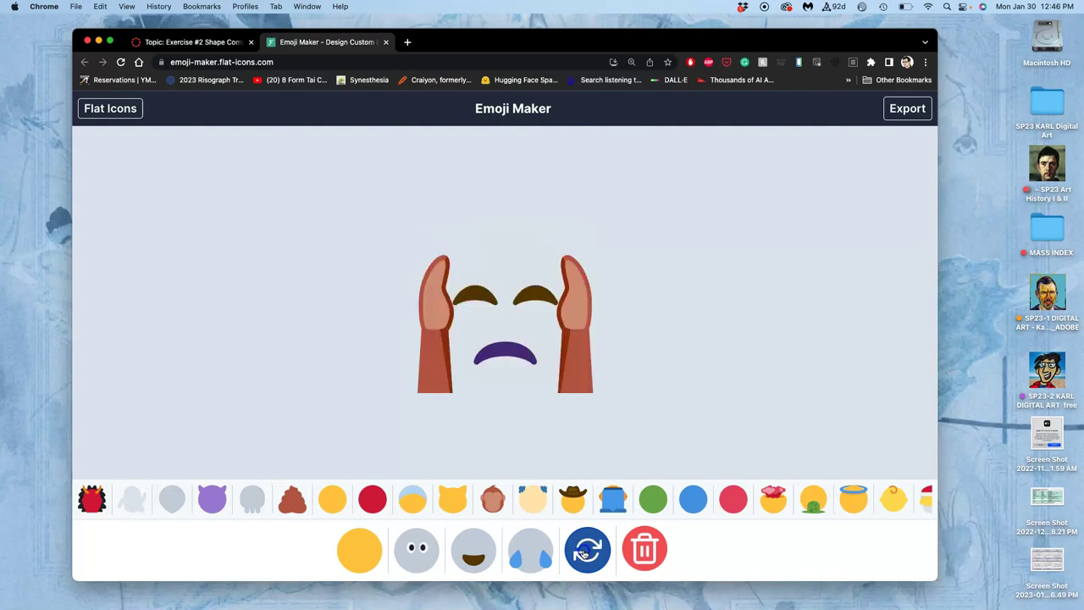
pyautogui.click(585, 553)
pyautogui.click(585, 552)
pyautogui.click(584, 552)
pyautogui.click(584, 552)
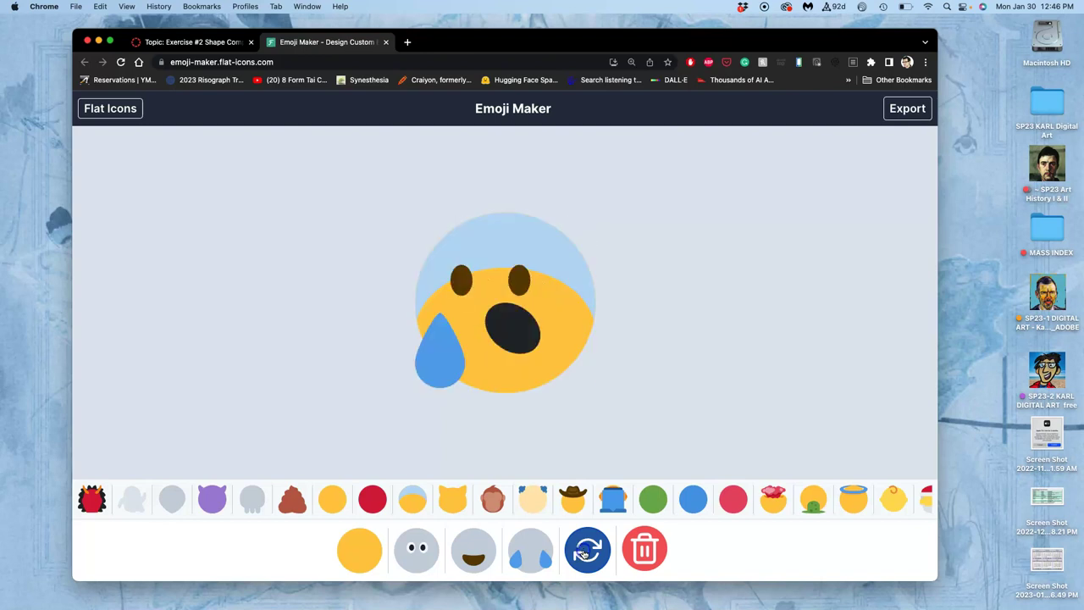
pyautogui.click(584, 552)
pyautogui.click(585, 552)
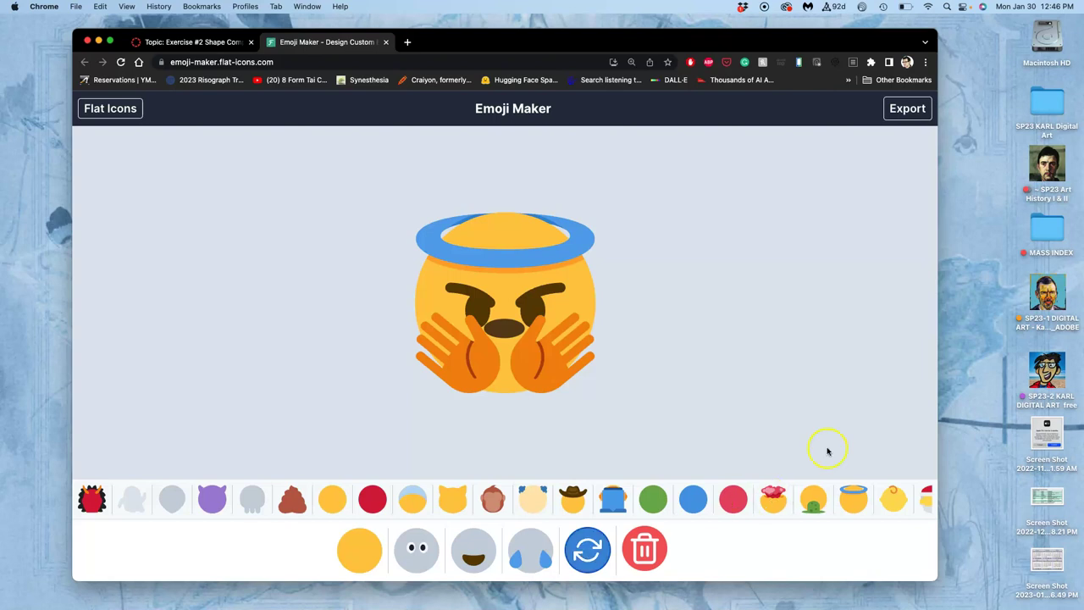
# - In the class folder, move the Exercise #2 folder to the first row and open it
pyautogui.doubleClick(1050, 373)
pyautogui.click(800, 278)
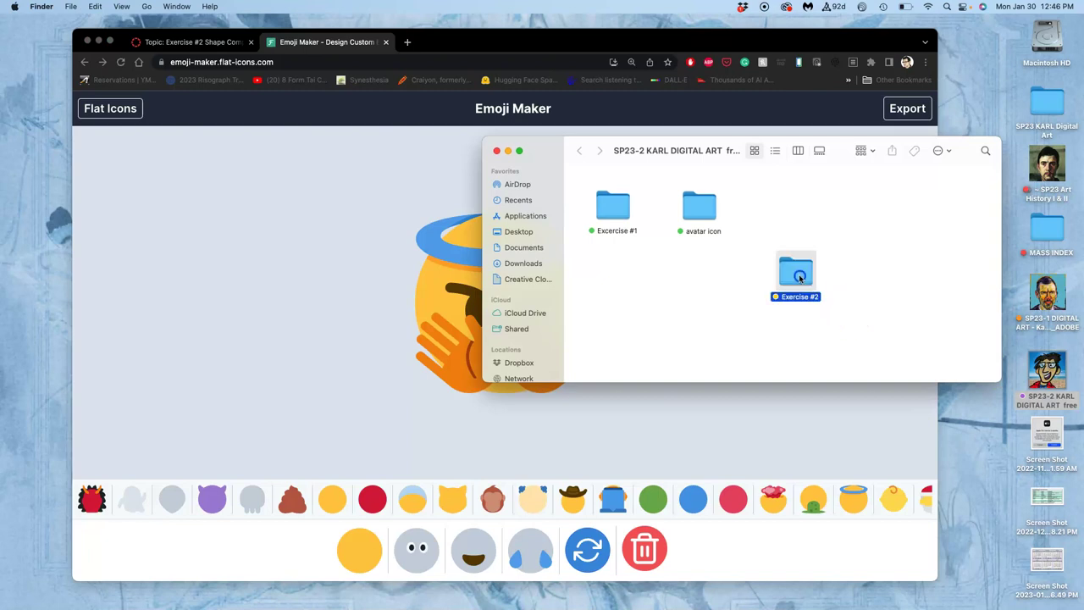
pyautogui.moveTo(799, 278); pyautogui.dragTo(772, 210)
pyautogui.doubleClick(773, 209)
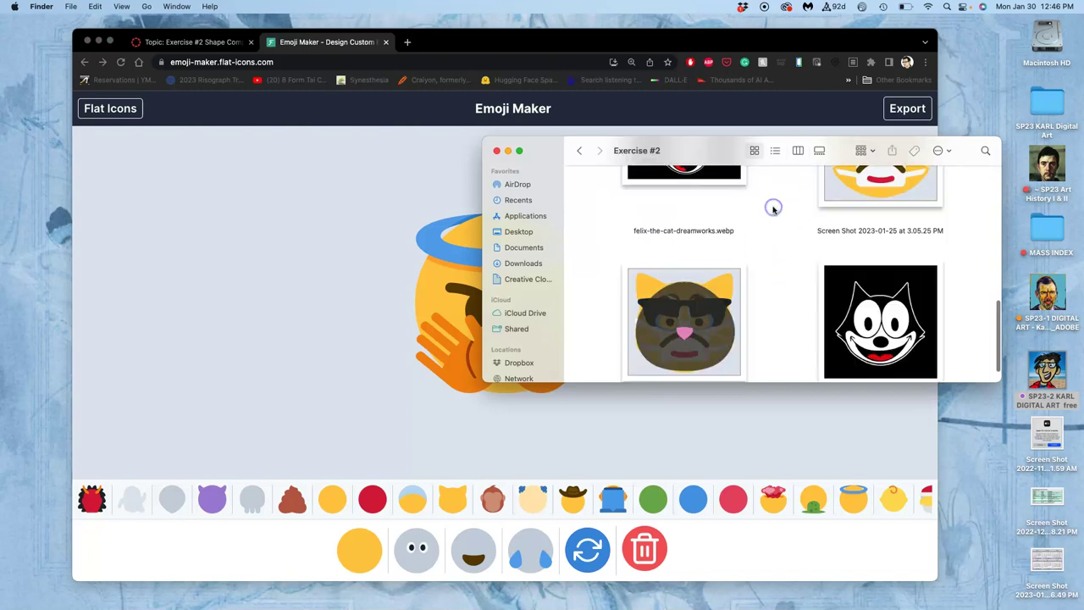
# - Open the yellow cat emoji screenshot in Preview
pyautogui.scroll(-1, 787, 242)
pyautogui.scroll(5, 792, 246)
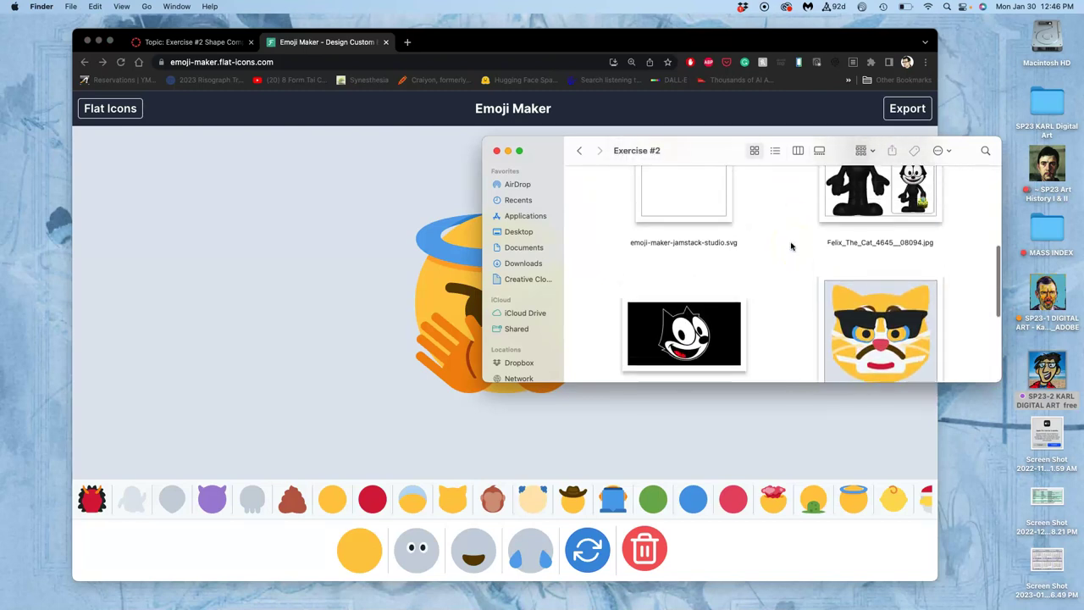
pyautogui.scroll(-5, 791, 245)
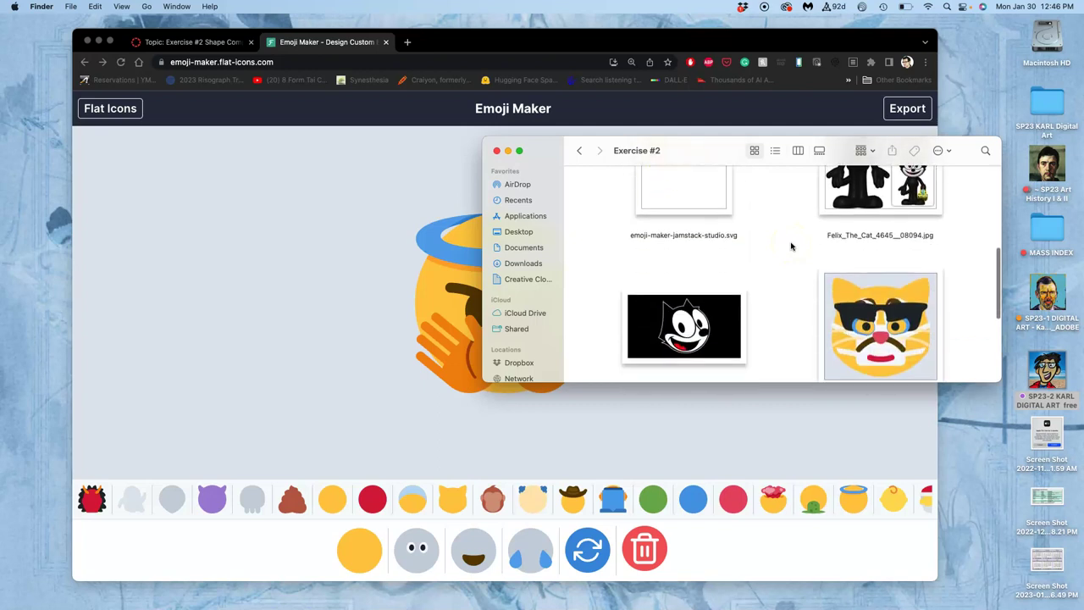
pyautogui.doubleClick(874, 301)
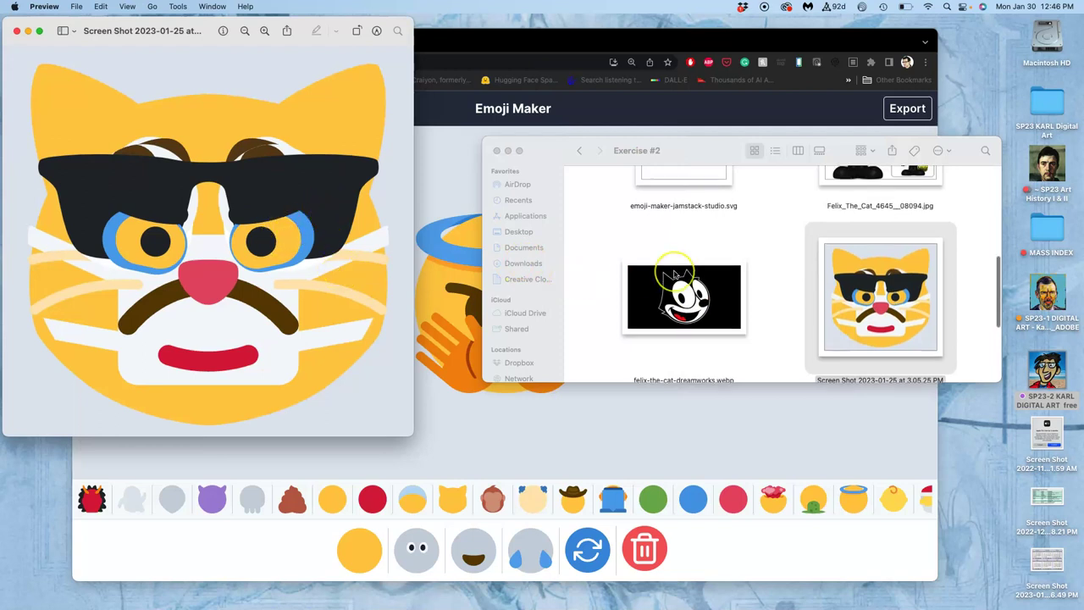
# - Zoom and pan around the cat emoji screenshot to inspect its details
pyautogui.scroll(8, 569, 283)
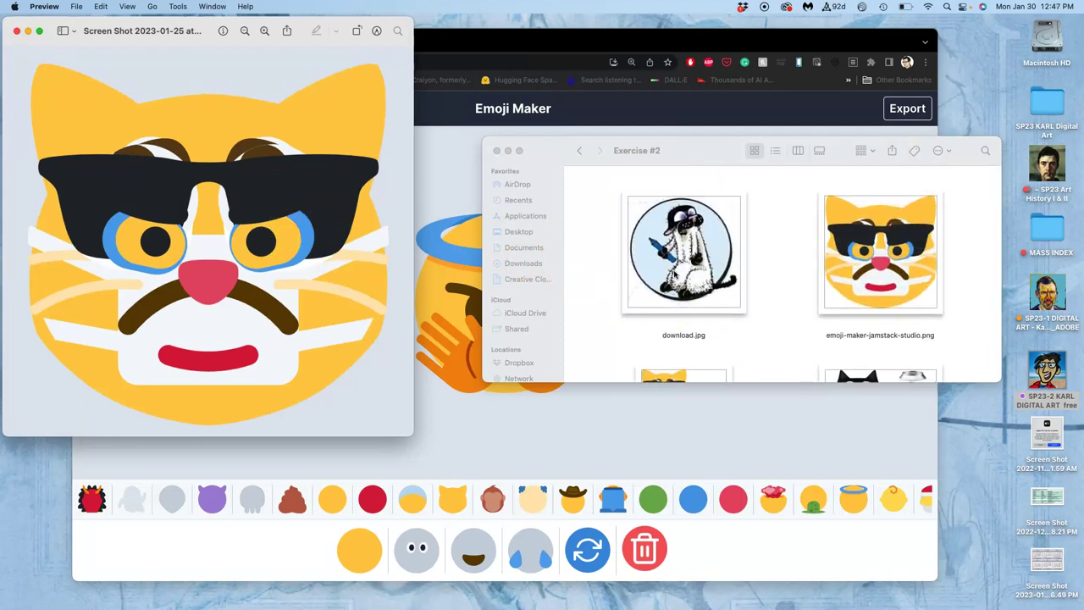
pyautogui.scroll(-5, 674, 274)
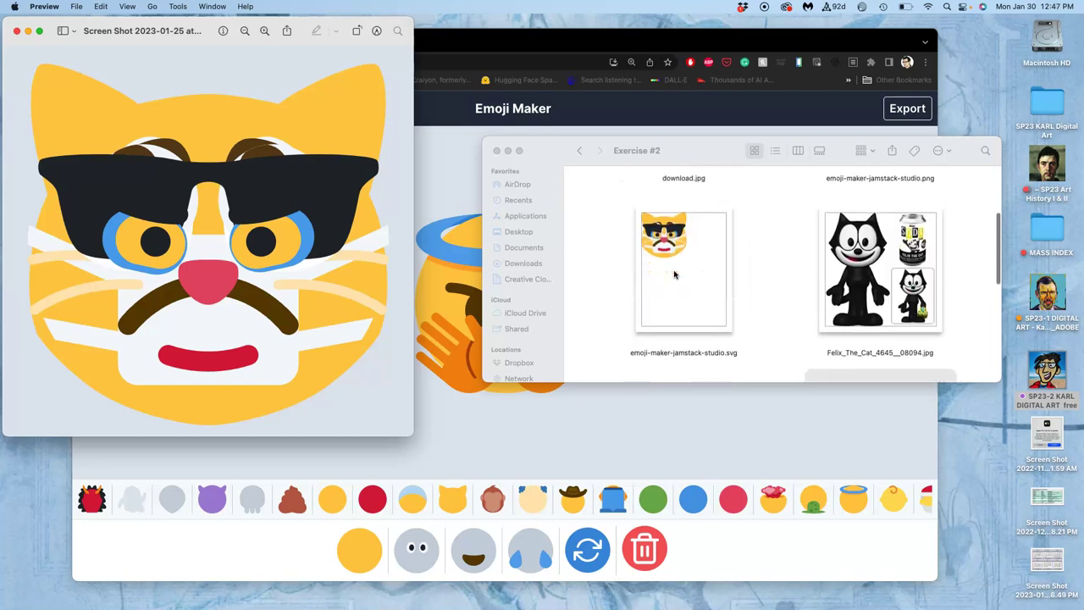
pyautogui.scroll(-6, 674, 274)
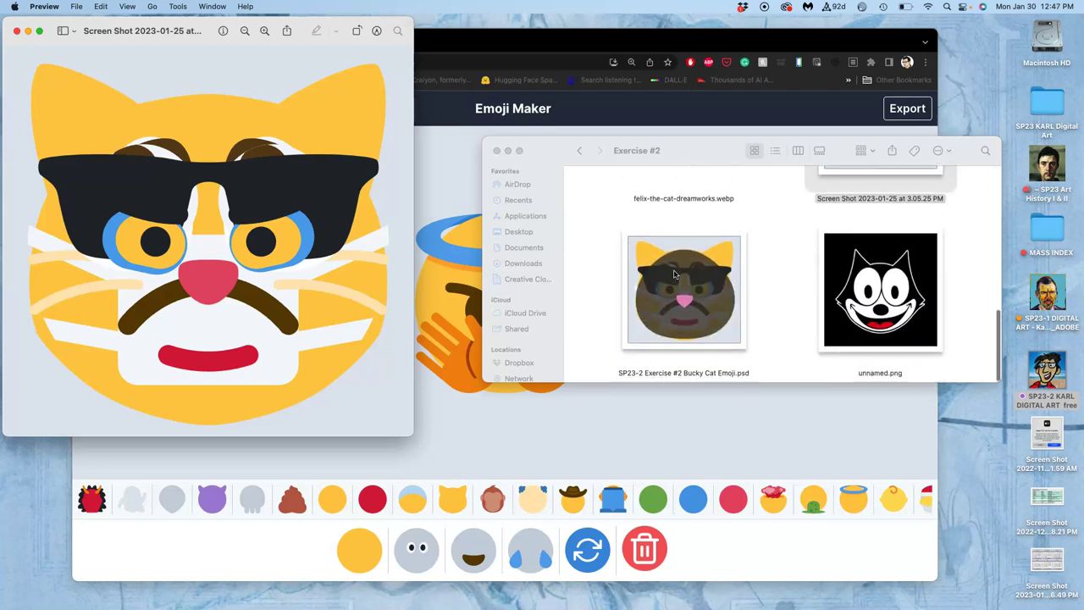
pyautogui.scroll(10, 674, 274)
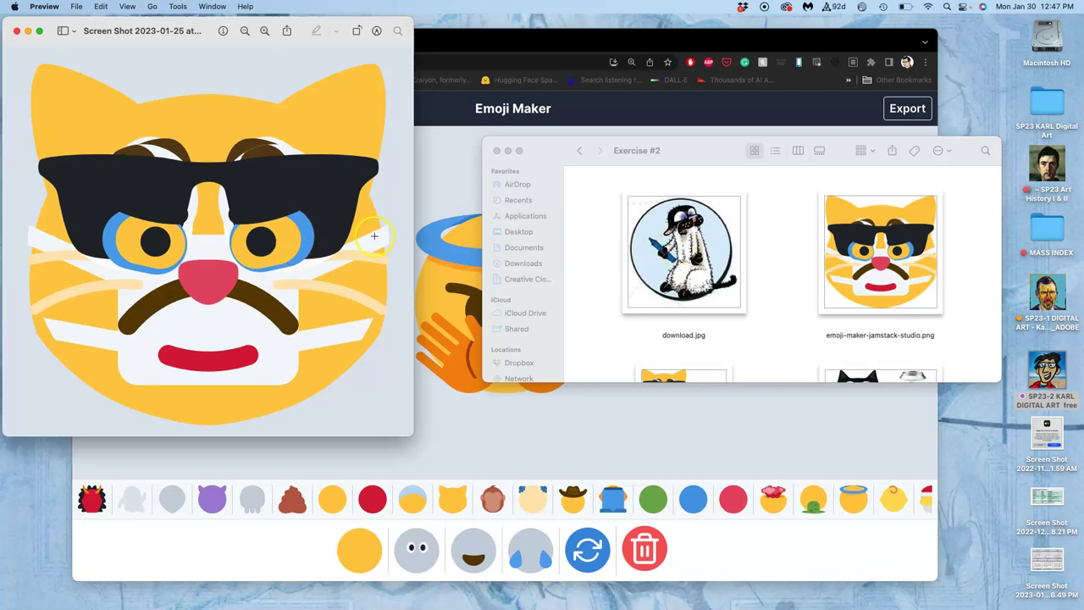
pyautogui.scroll(10, 349, 228)
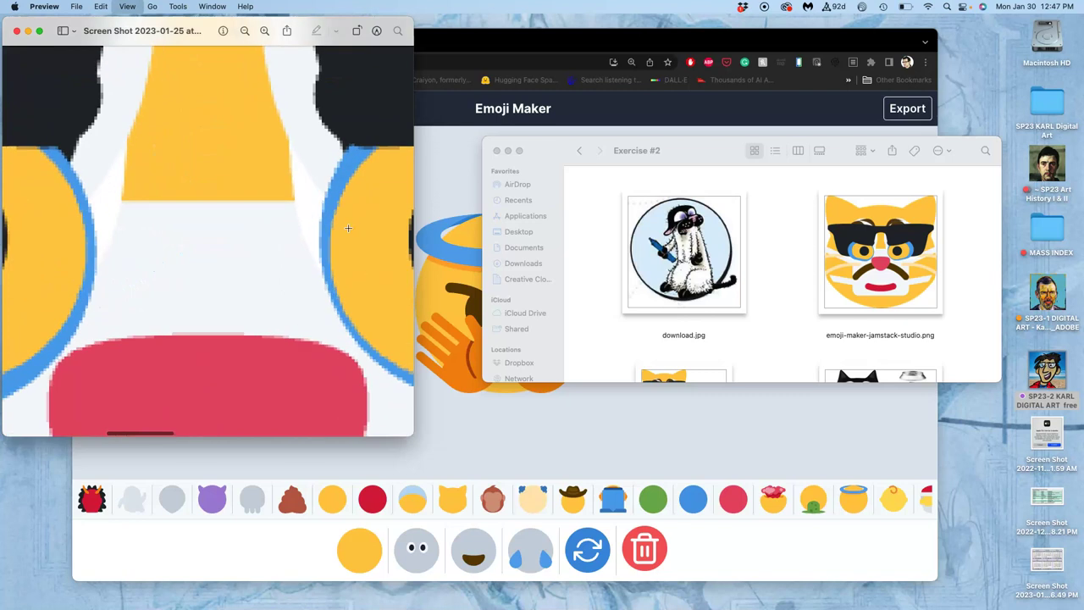
pyautogui.hscroll(3, 348, 228)
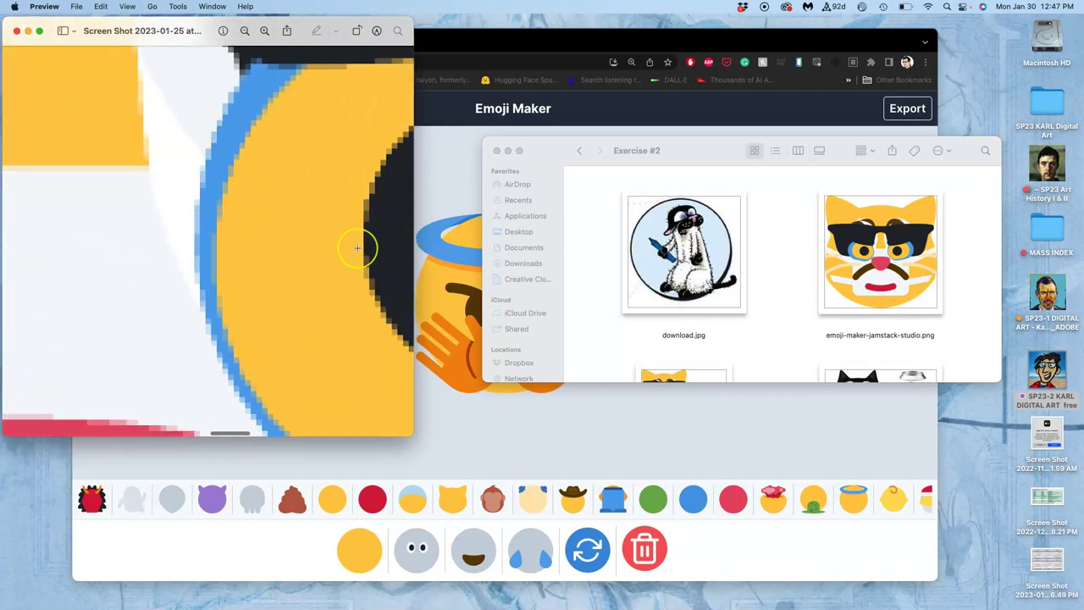
pyautogui.scroll(-10, 357, 247)
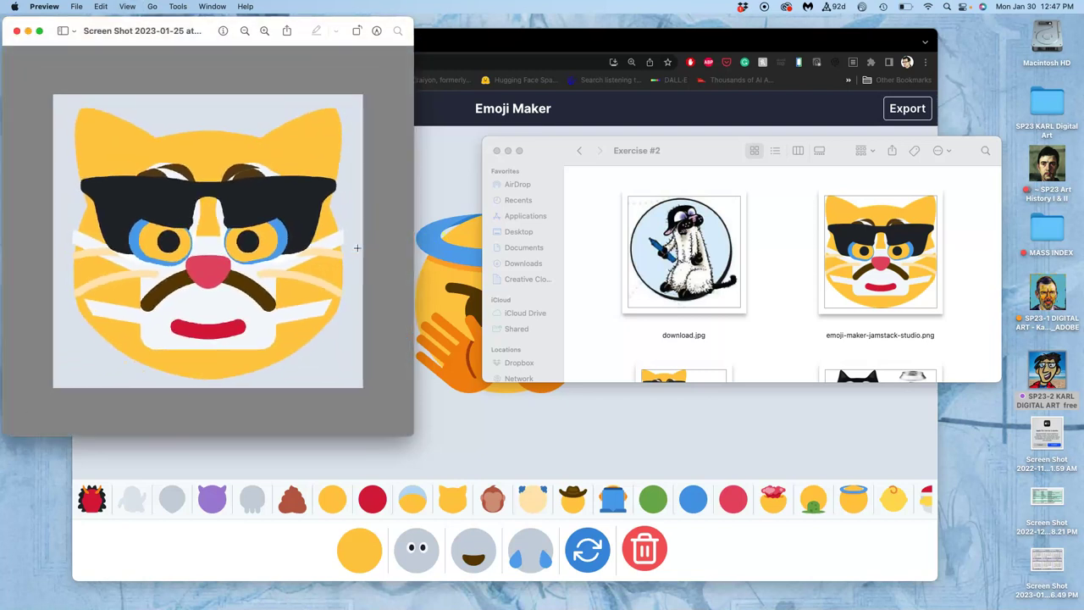
pyautogui.scroll(-2, 357, 248)
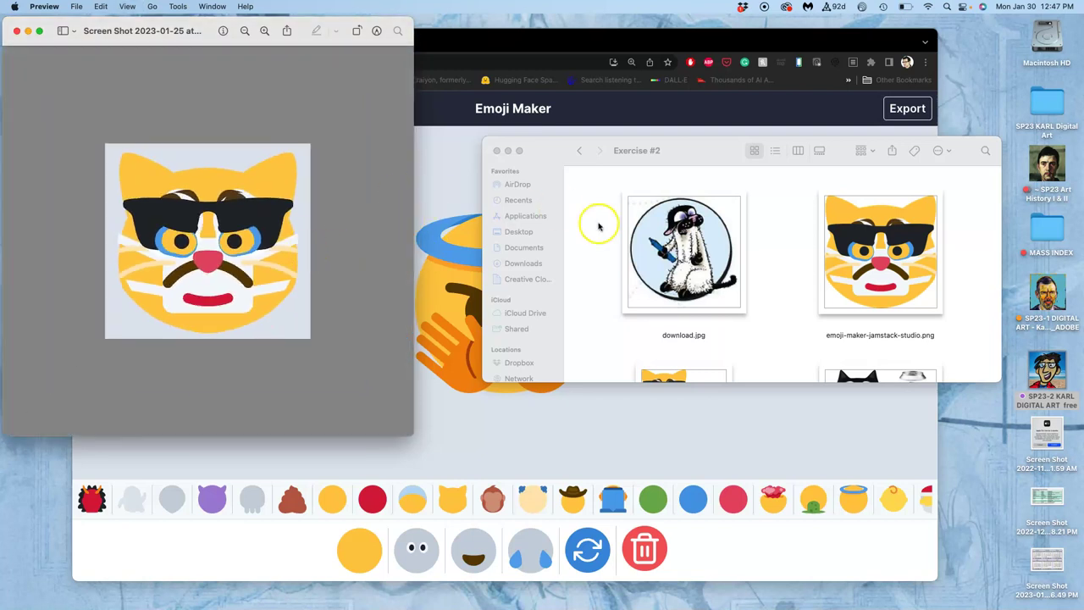
# - Close the screenshot and scroll the Exercise #2 folder down to the Bucky Cat psd
pyautogui.click(17, 32)
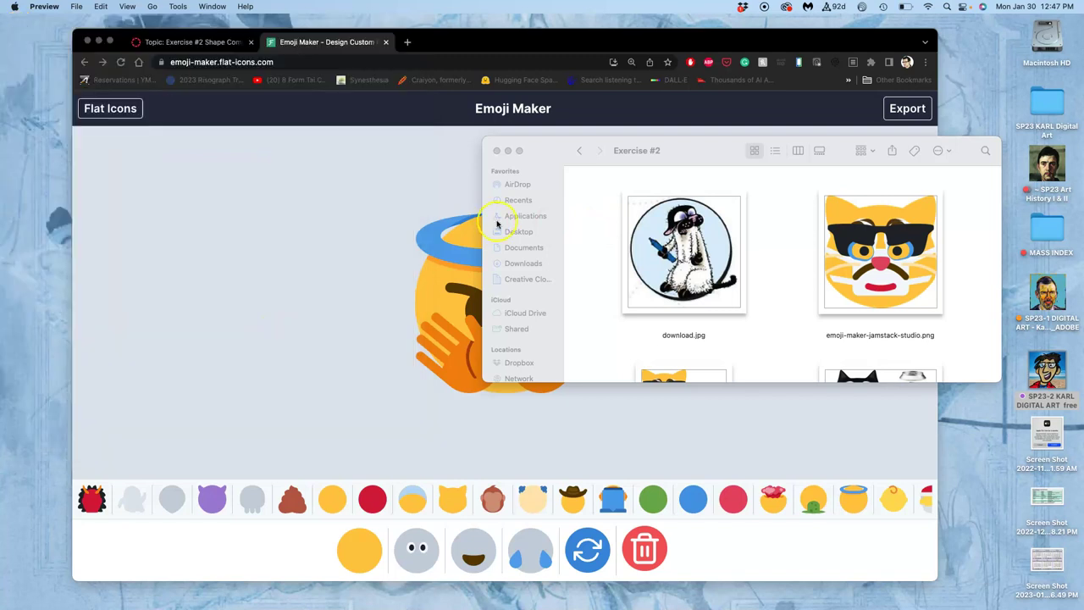
pyautogui.click(601, 233)
pyautogui.scroll(-5, 602, 233)
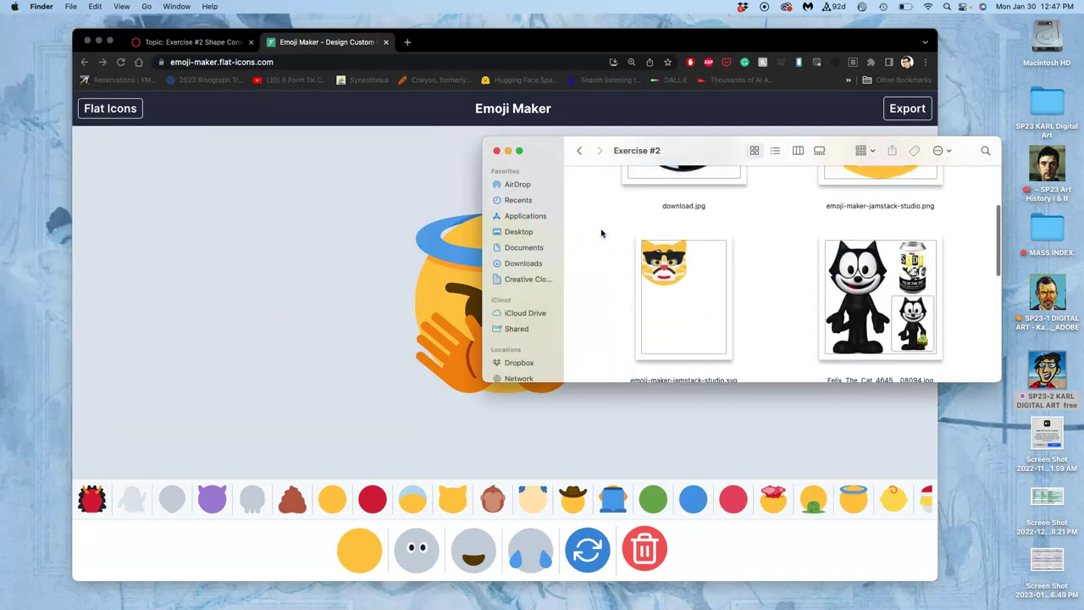
pyautogui.scroll(-3, 601, 233)
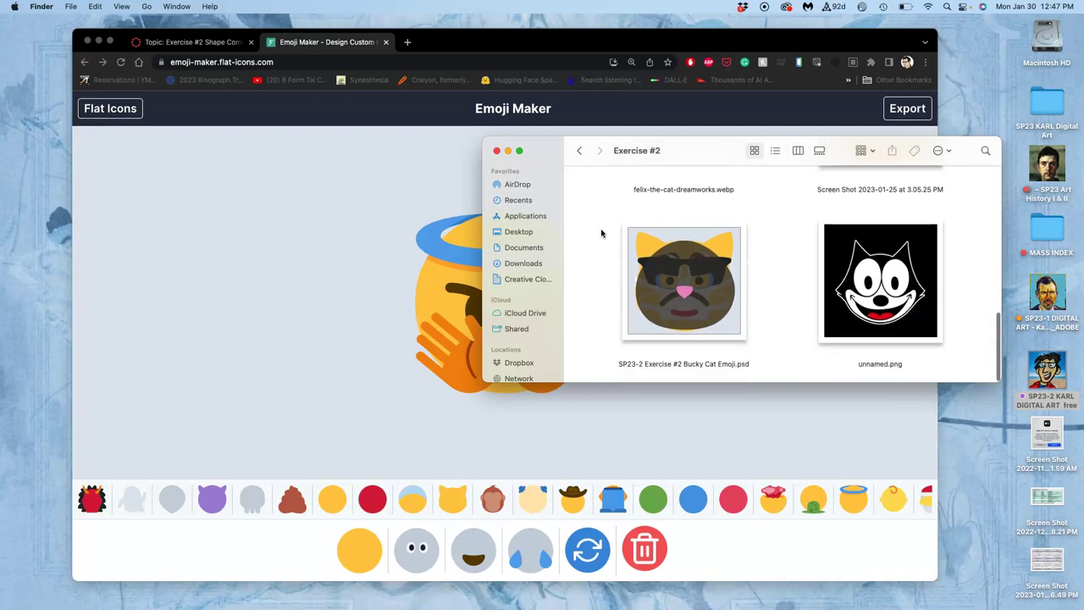
# - Tag SP23-2 Exercise #2 Bucky Cat Emoji.psd green and open it in Photoshop
pyautogui.rightClick(714, 308)
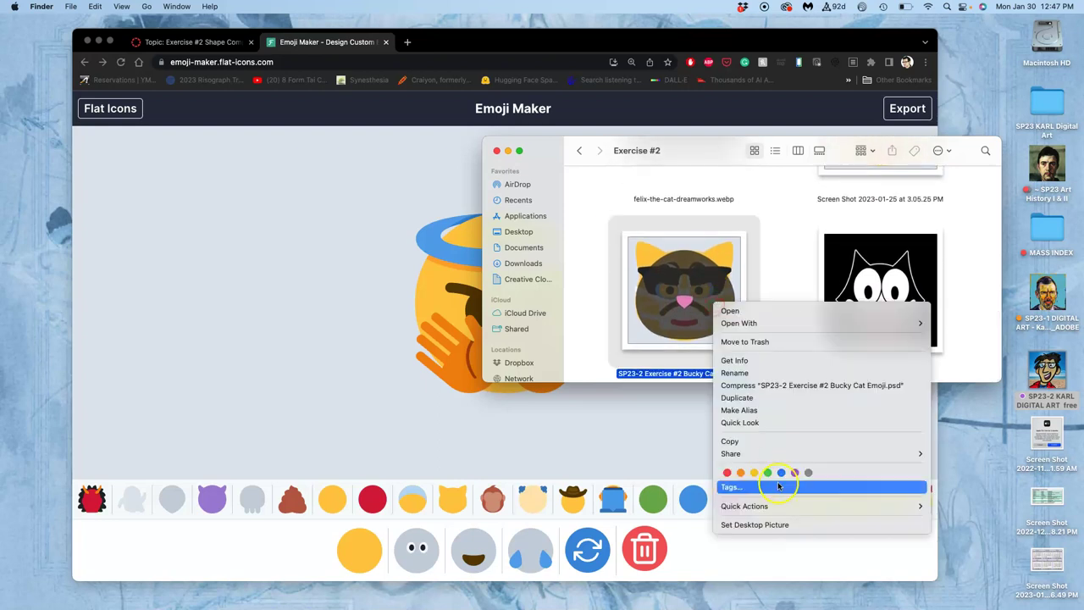
pyautogui.click(769, 473)
pyautogui.click(785, 330)
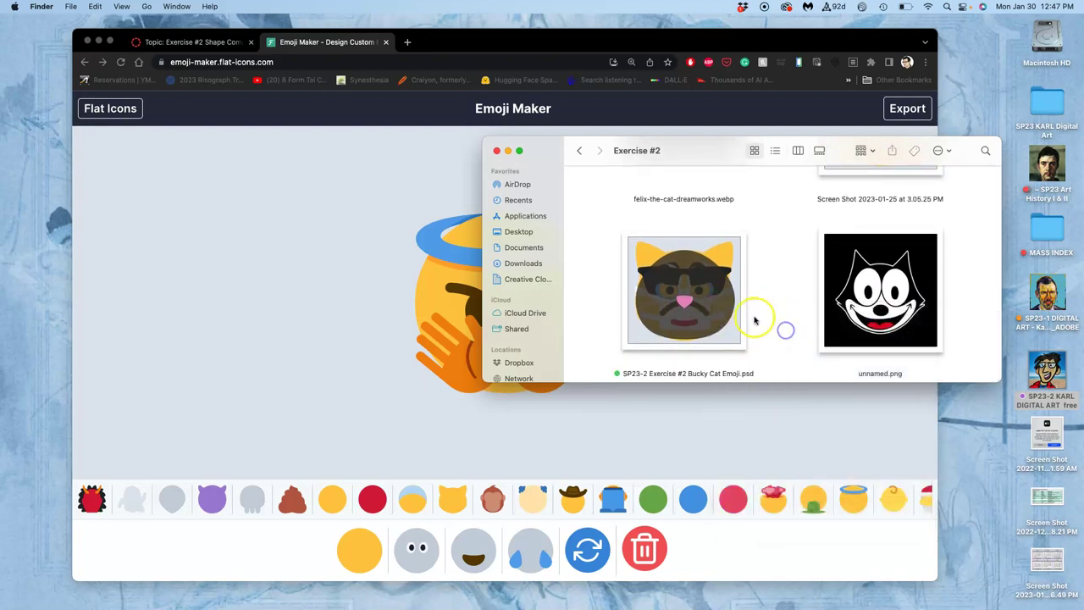
pyautogui.doubleClick(730, 318)
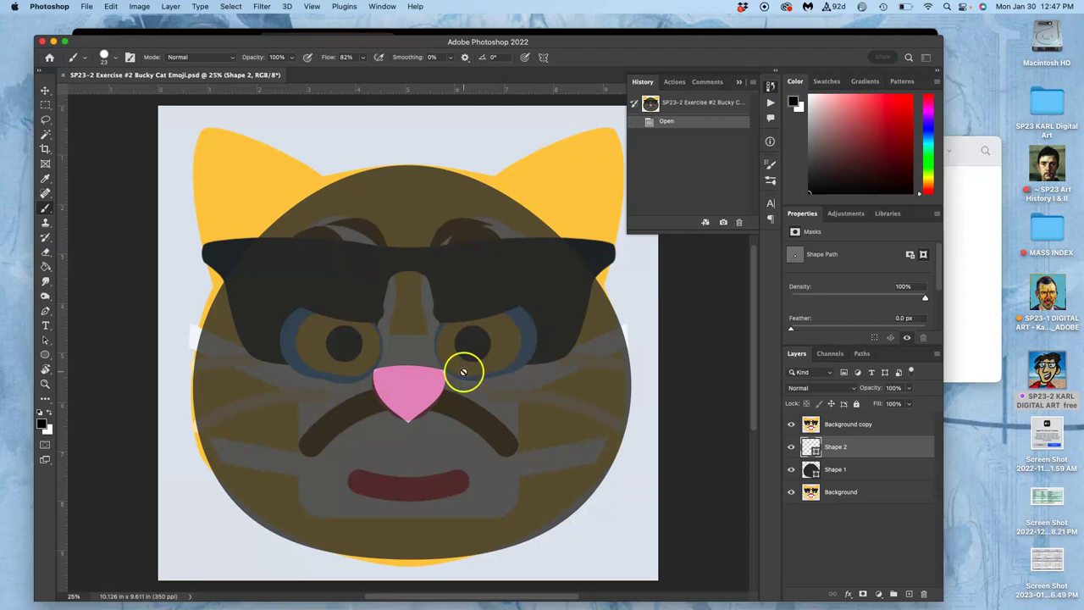
# - Dismiss the Photoshop app menu, then quit Photoshop with Cmd+Q
pyautogui.click(59, 9)
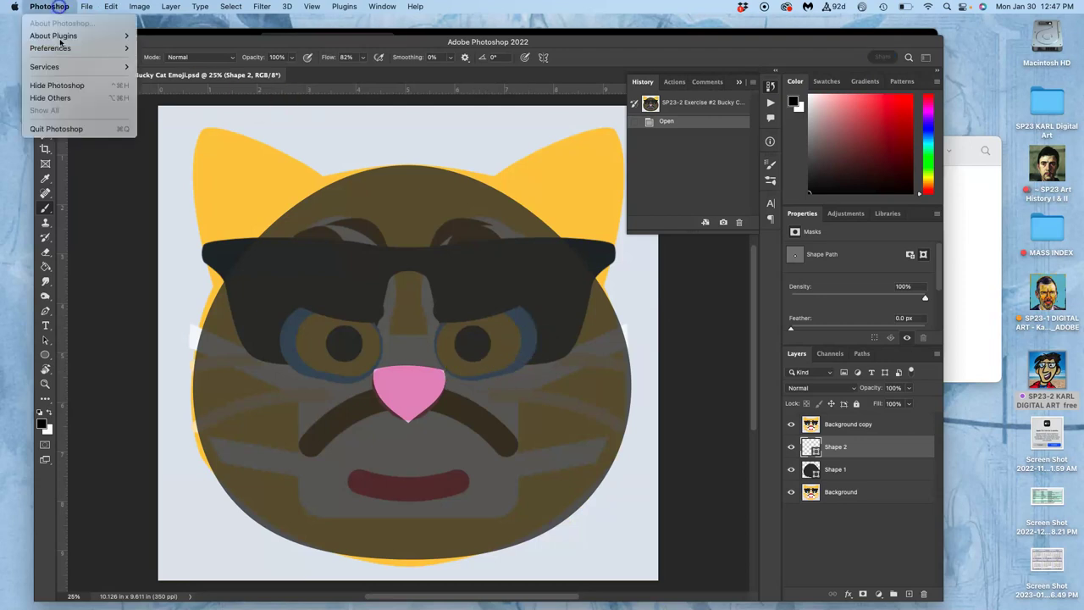
pyautogui.click(254, 102)
pyautogui.press('super+q')
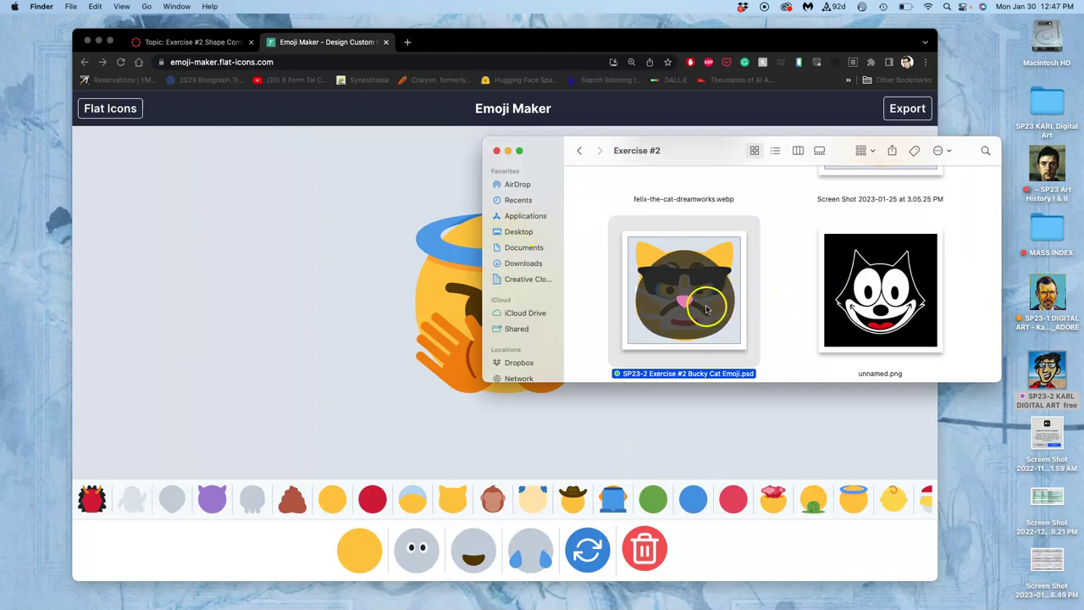
# - Bring Chrome forward and load photopea.com in the former Emoji Maker tab
pyautogui.click(777, 307)
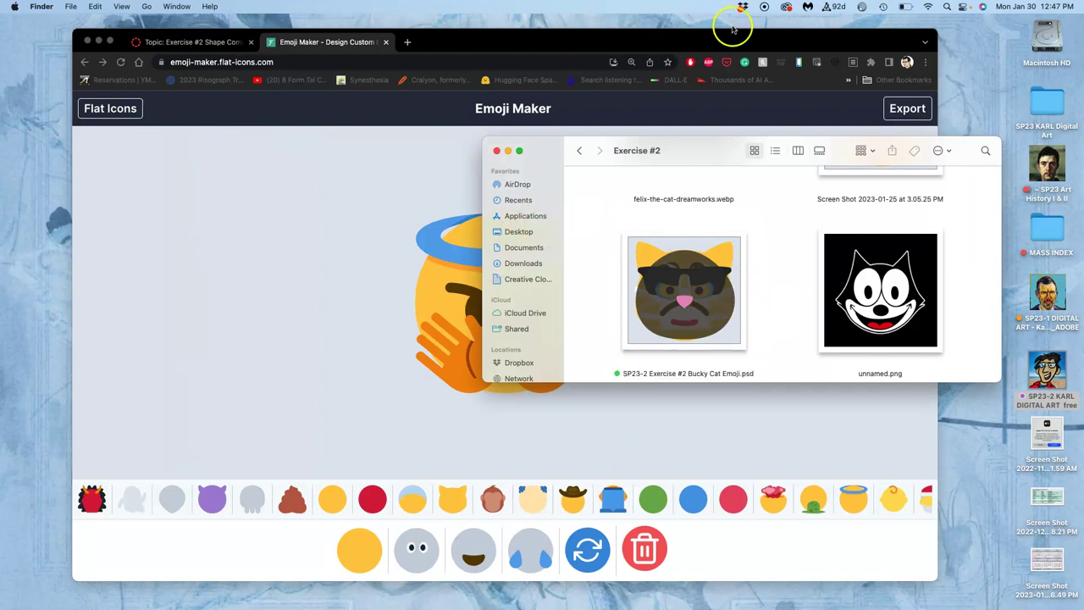
pyautogui.moveTo(733, 30); pyautogui.dragTo(707, 46)
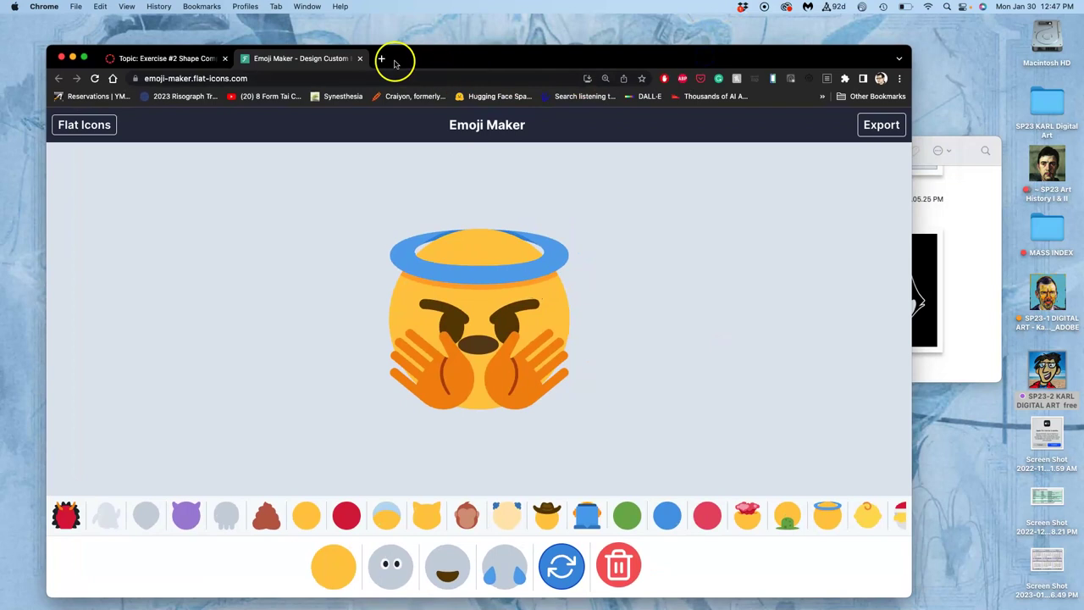
pyautogui.click(334, 79)
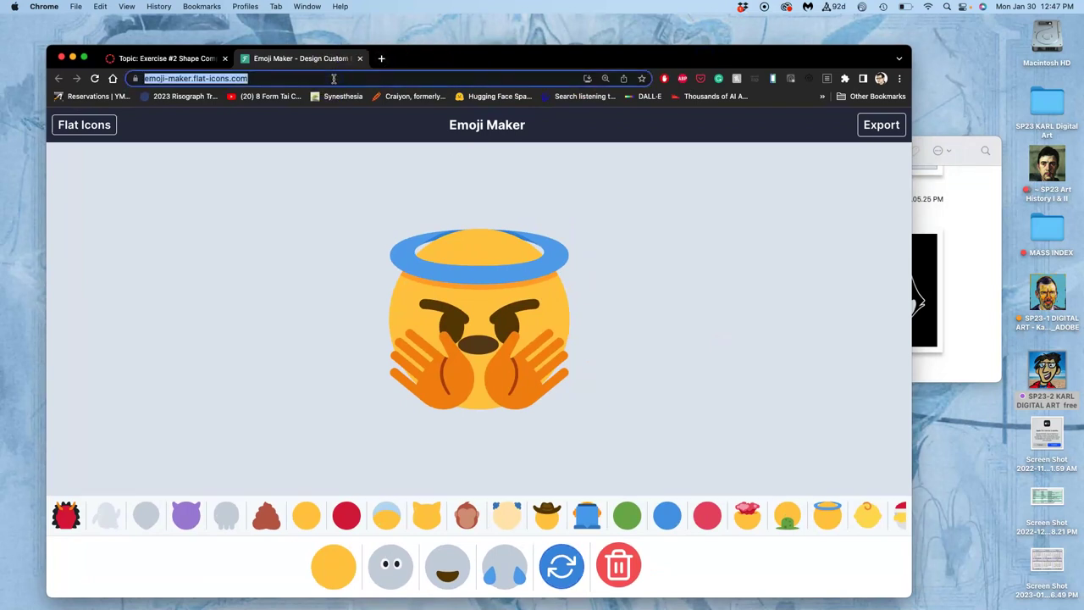
pyautogui.write('photopea.c')
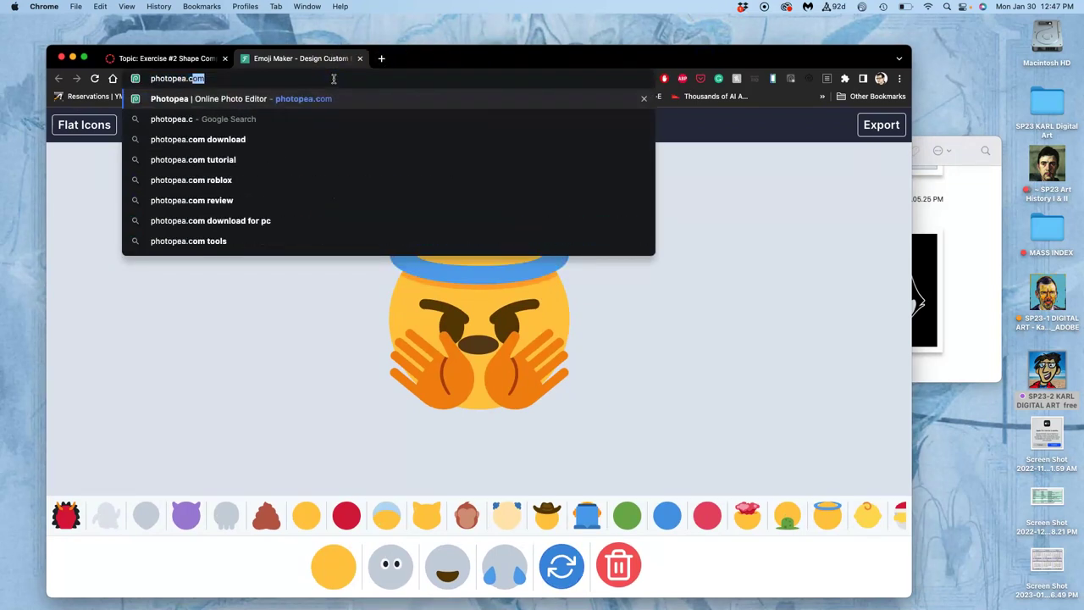
pyautogui.press('Return')
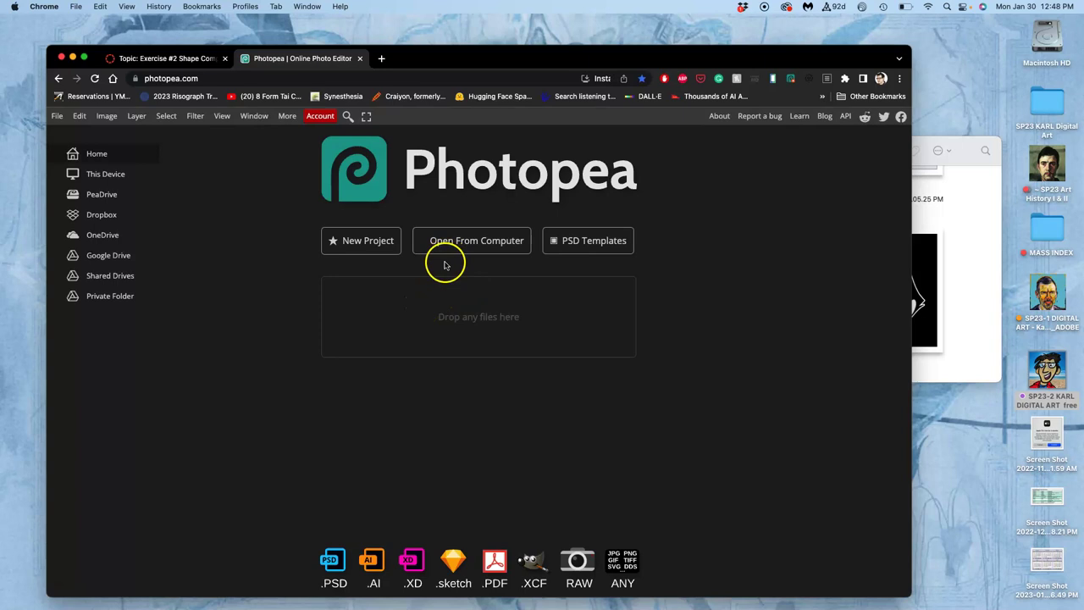
# - Return to the Exercise #2 discussion and scroll to its final submission and imgur instructions
pyautogui.click(180, 60)
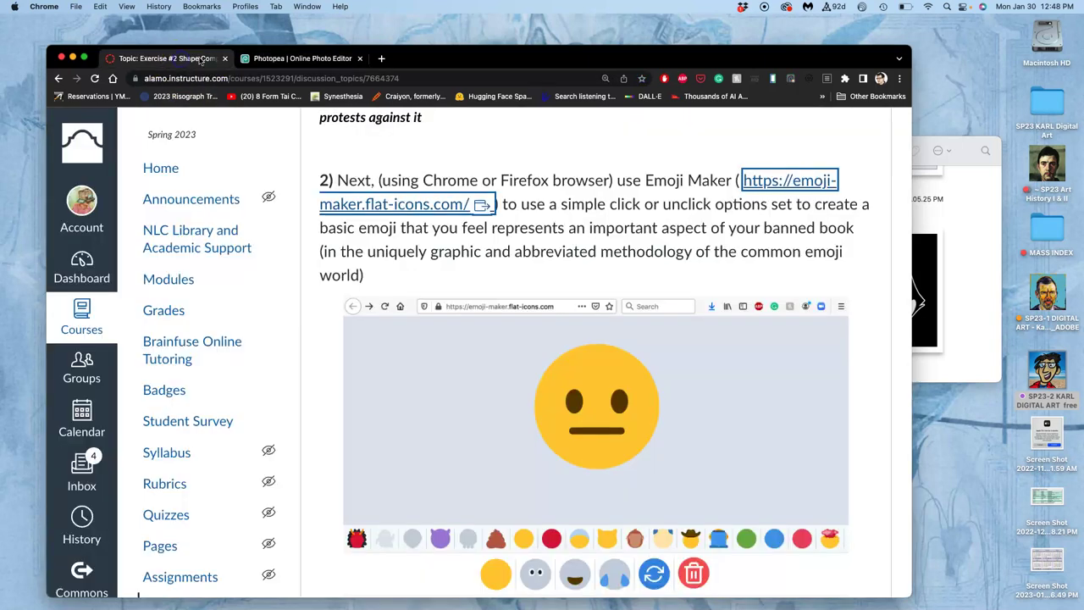
pyautogui.scroll(10, 693, 219)
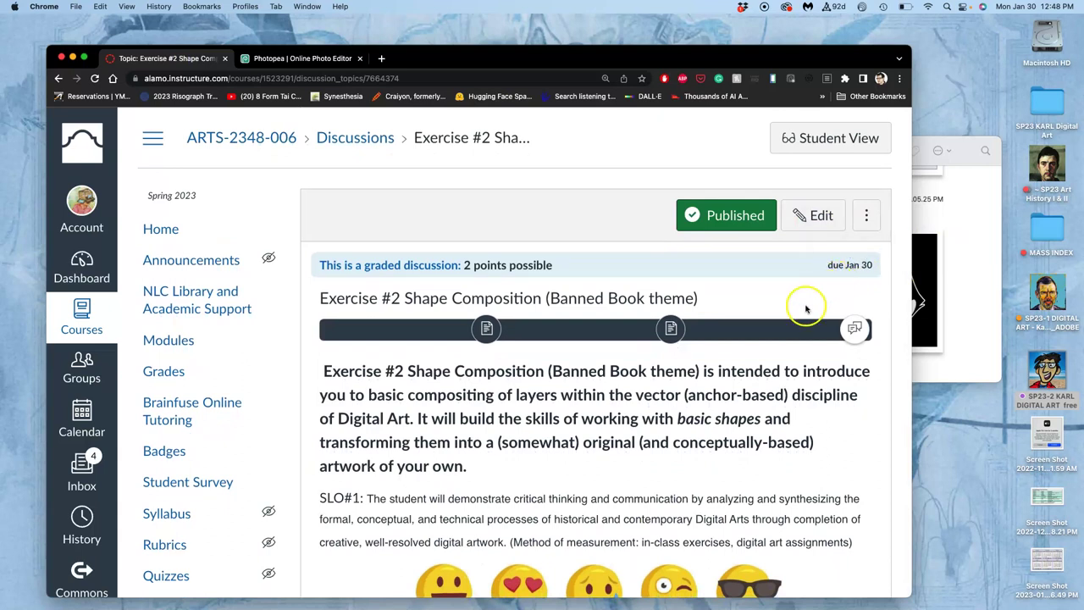
pyautogui.scroll(-15, 807, 309)
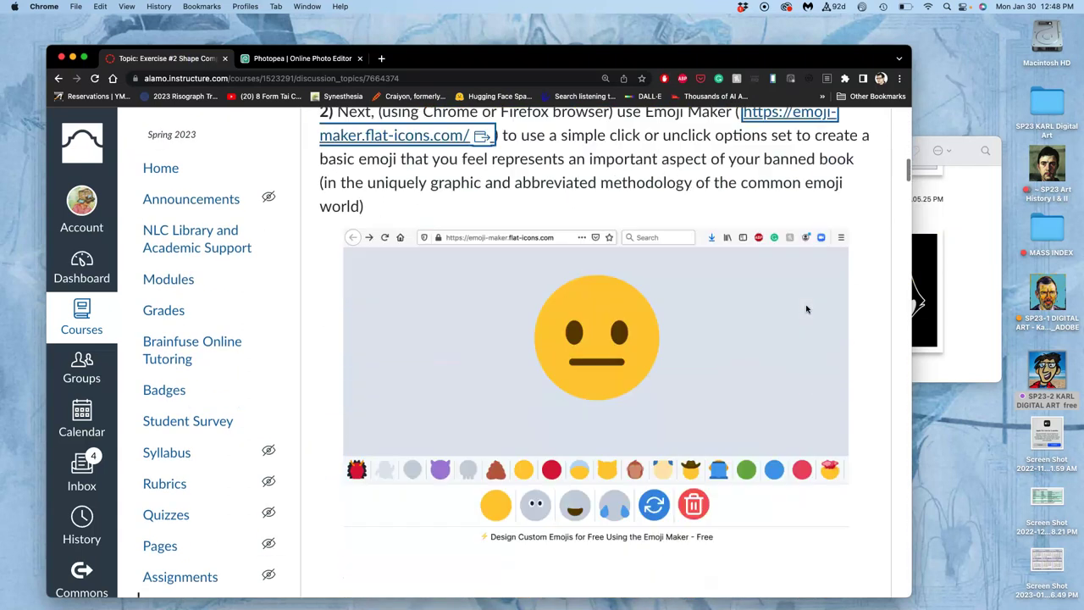
pyautogui.scroll(-20, 807, 309)
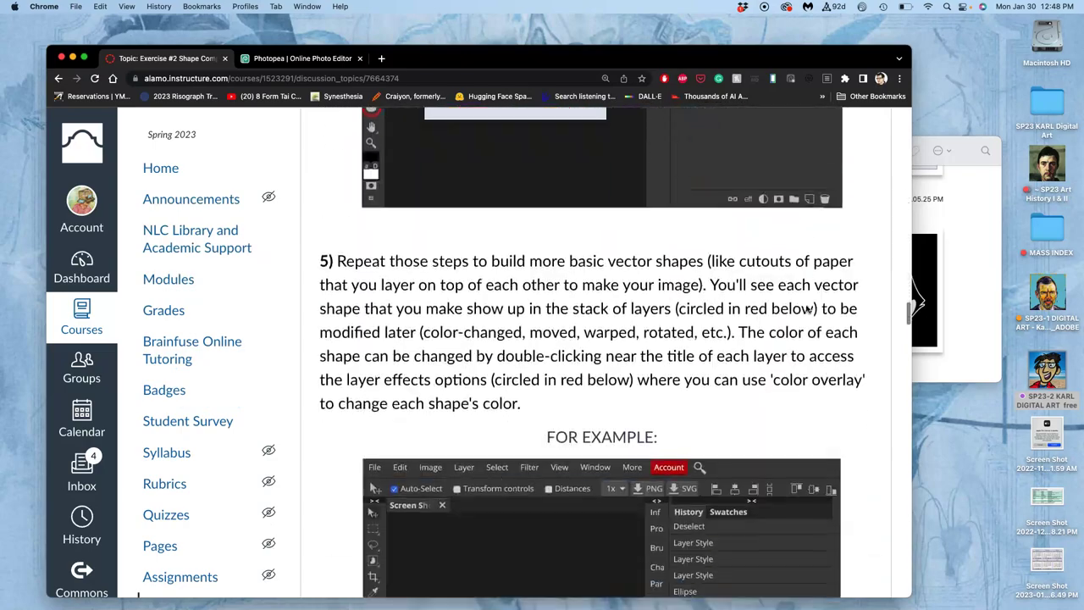
pyautogui.scroll(-20, 808, 309)
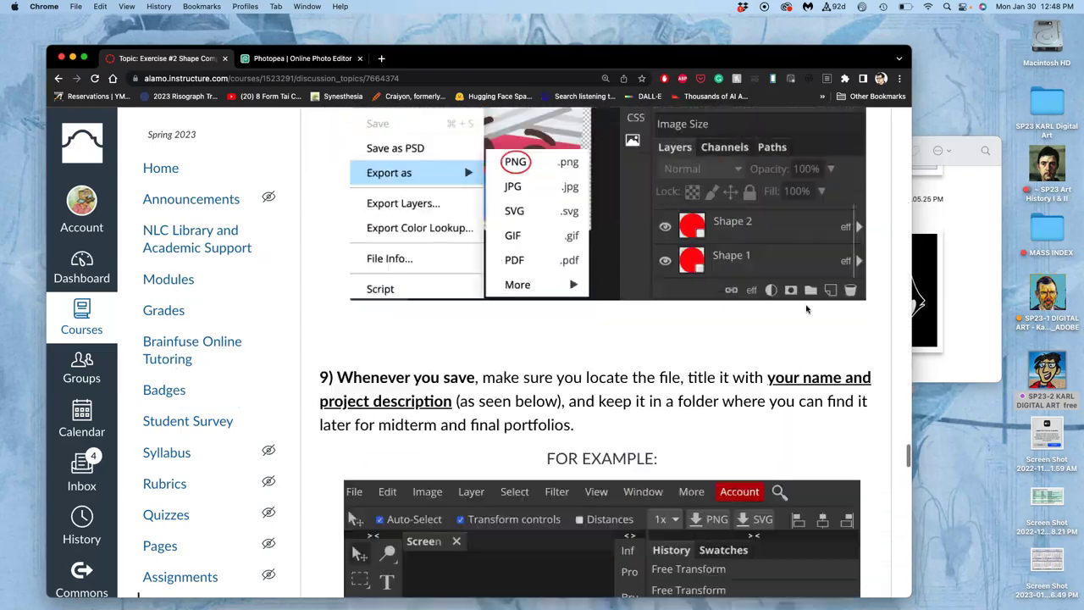
pyautogui.scroll(-20, 806, 309)
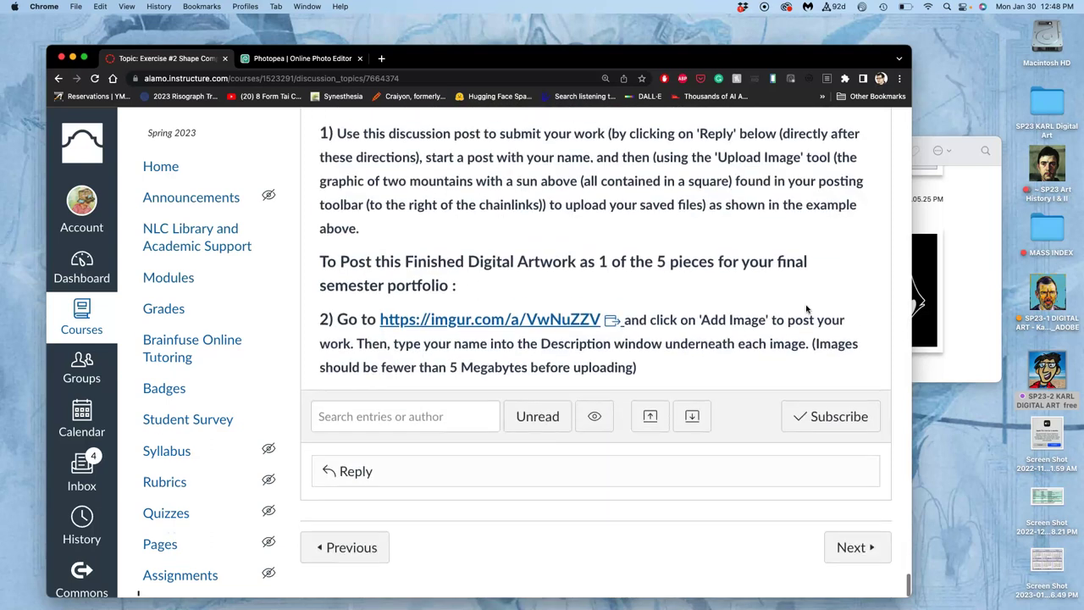
# - Start a reply with the student's name and choose to upload an image from the computer
pyautogui.click(411, 475)
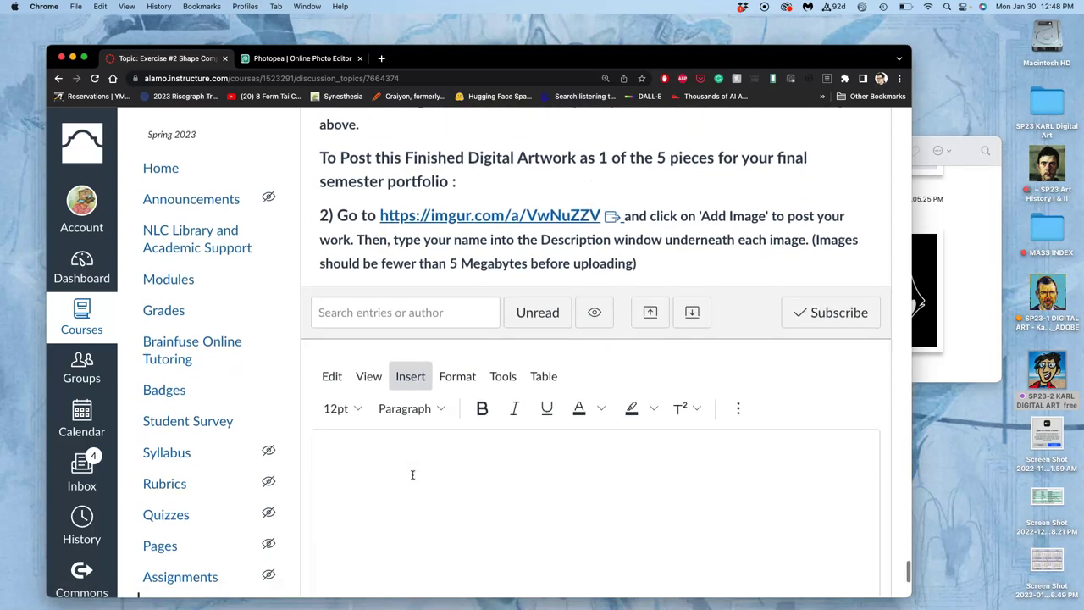
pyautogui.click(387, 445)
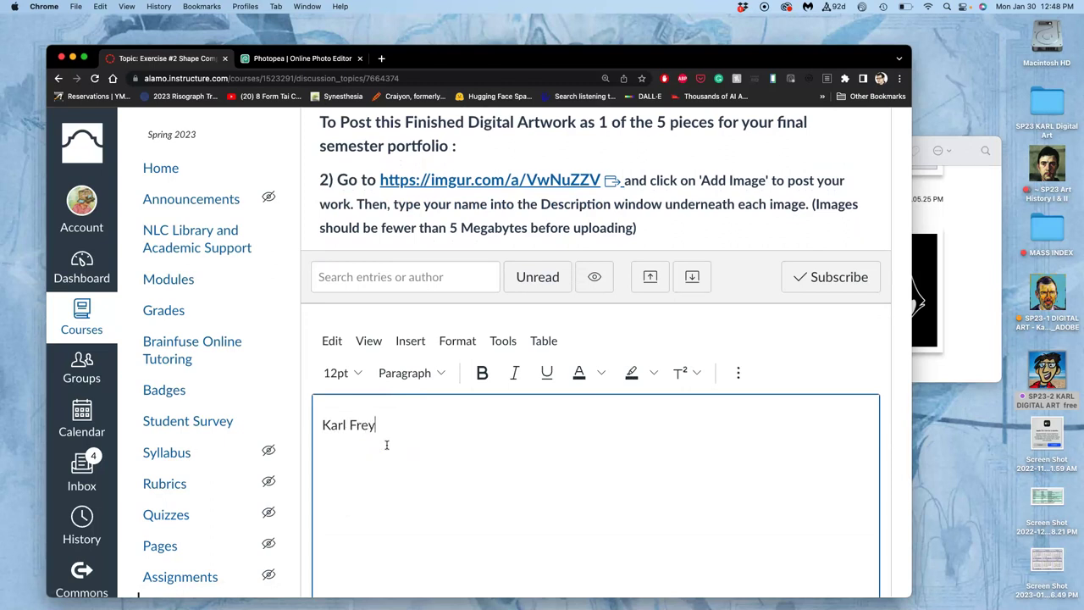
pyautogui.press('Return')
pyautogui.click(737, 373)
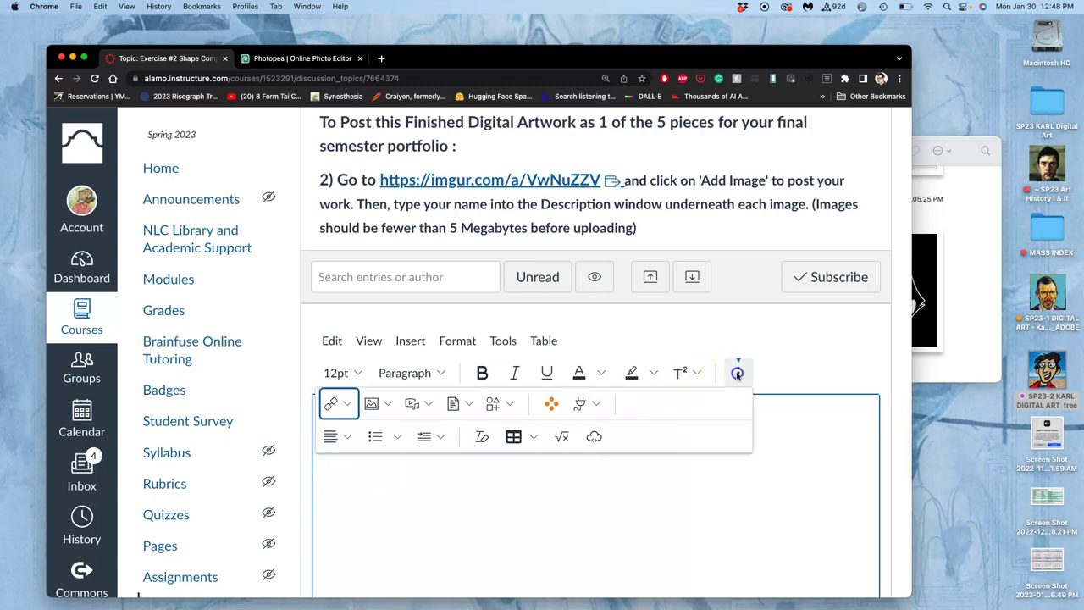
pyautogui.click(374, 407)
pyautogui.click(409, 437)
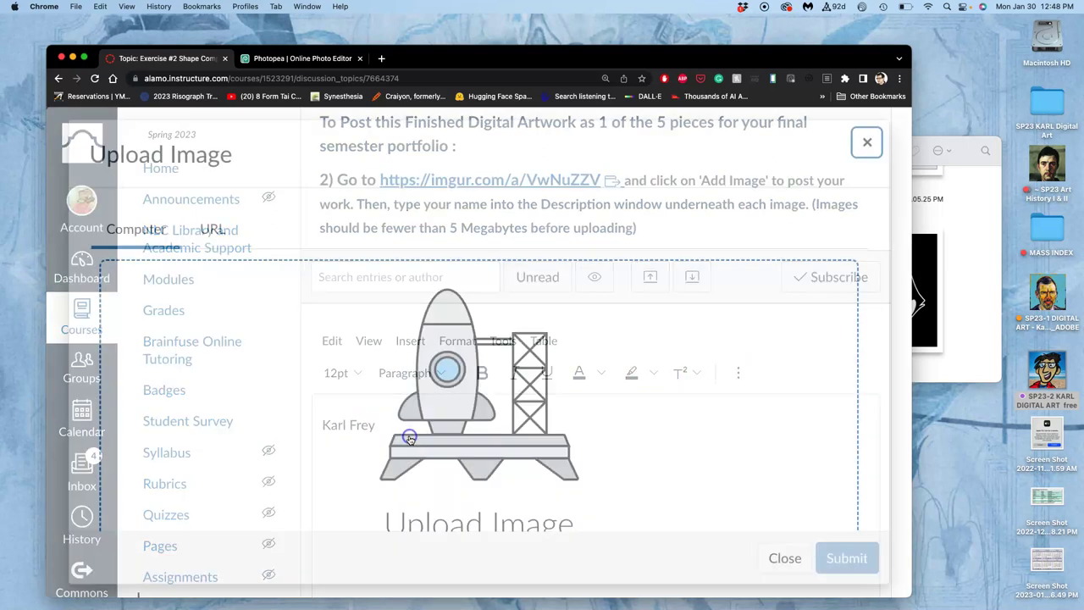
# - Insert the cat emoji screenshot, resize it to about 260 × 247, and post the reply
pyautogui.click(962, 332)
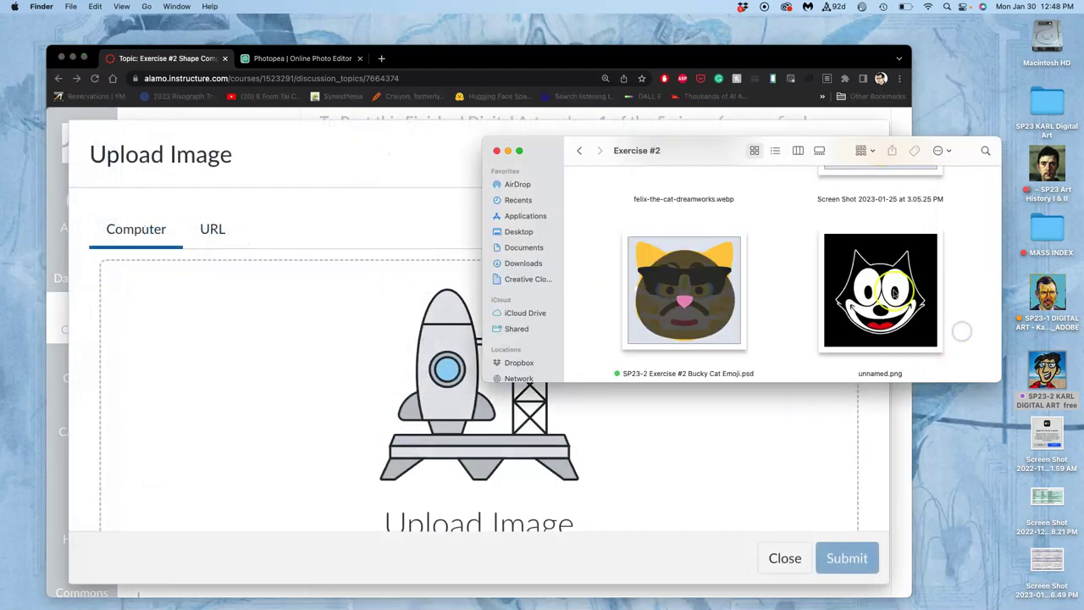
pyautogui.scroll(10, 894, 292)
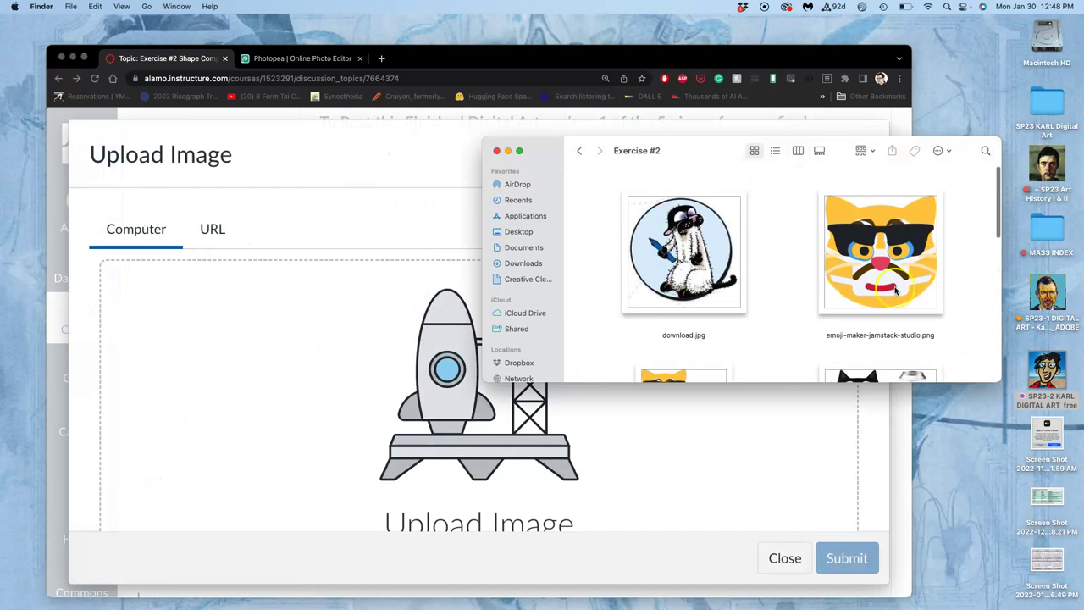
pyautogui.scroll(-5, 904, 273)
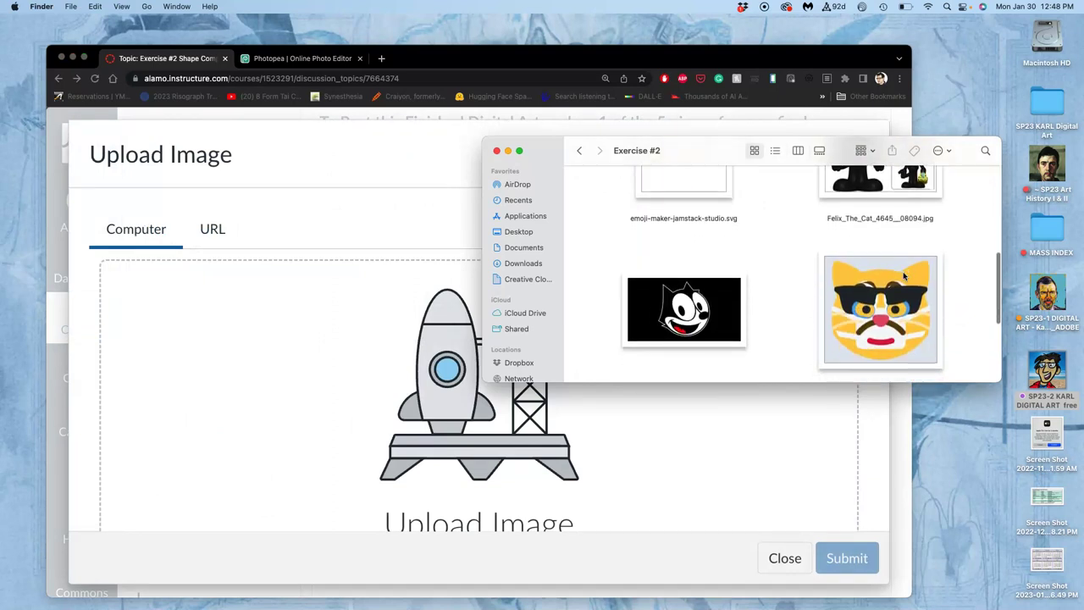
pyautogui.moveTo(902, 271); pyautogui.dragTo(439, 403)
pyautogui.click(847, 557)
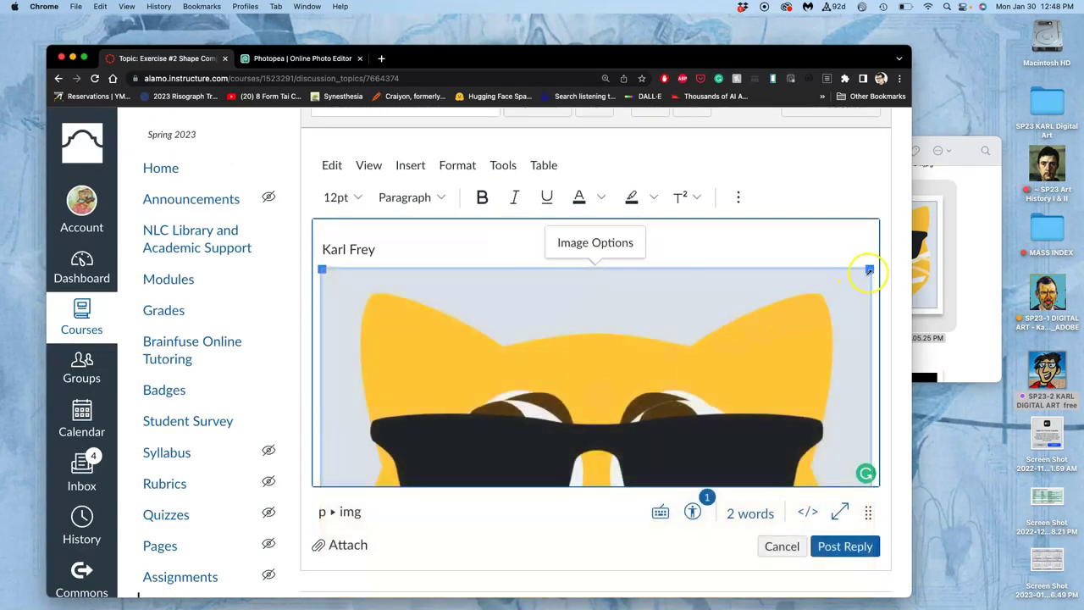
pyautogui.moveTo(869, 269); pyautogui.dragTo(645, 279)
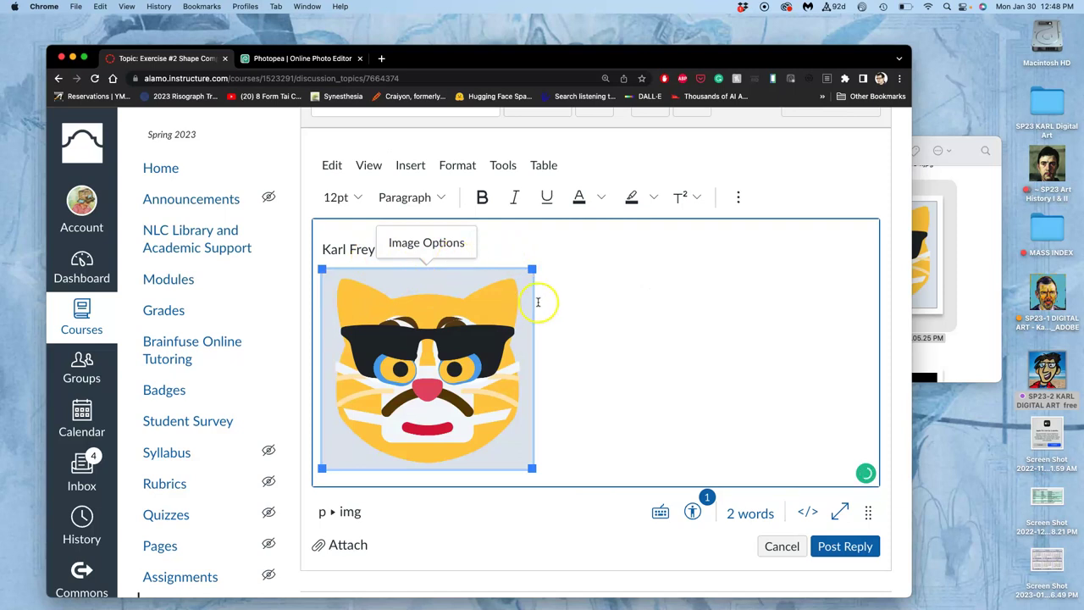
pyautogui.click(844, 546)
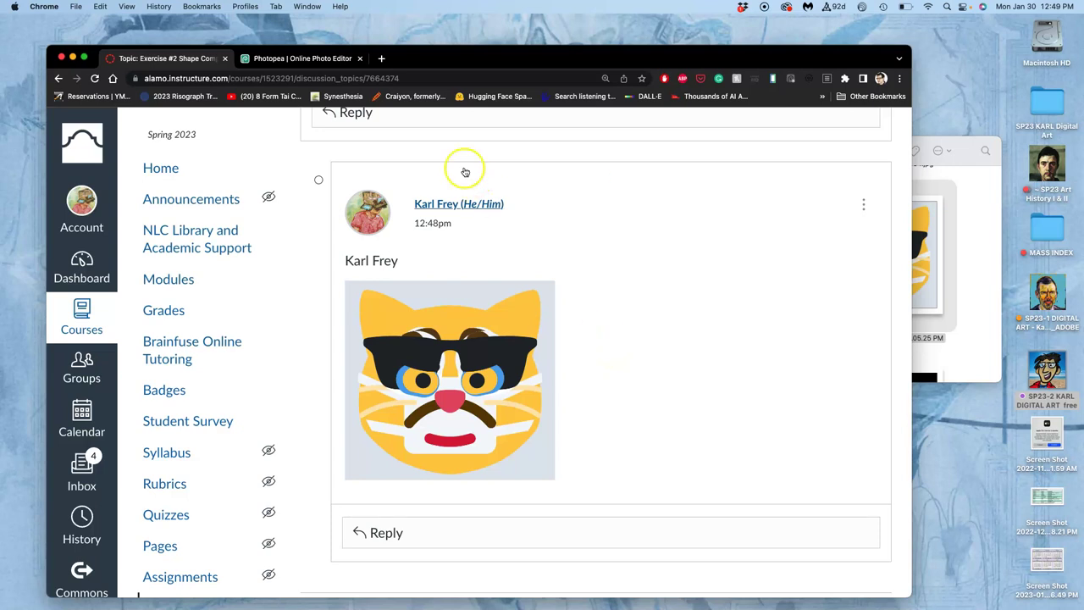
# - Drag the Bucky Cat emoji PSD from the Exercise #2 folder into Photopea
pyautogui.click(330, 59)
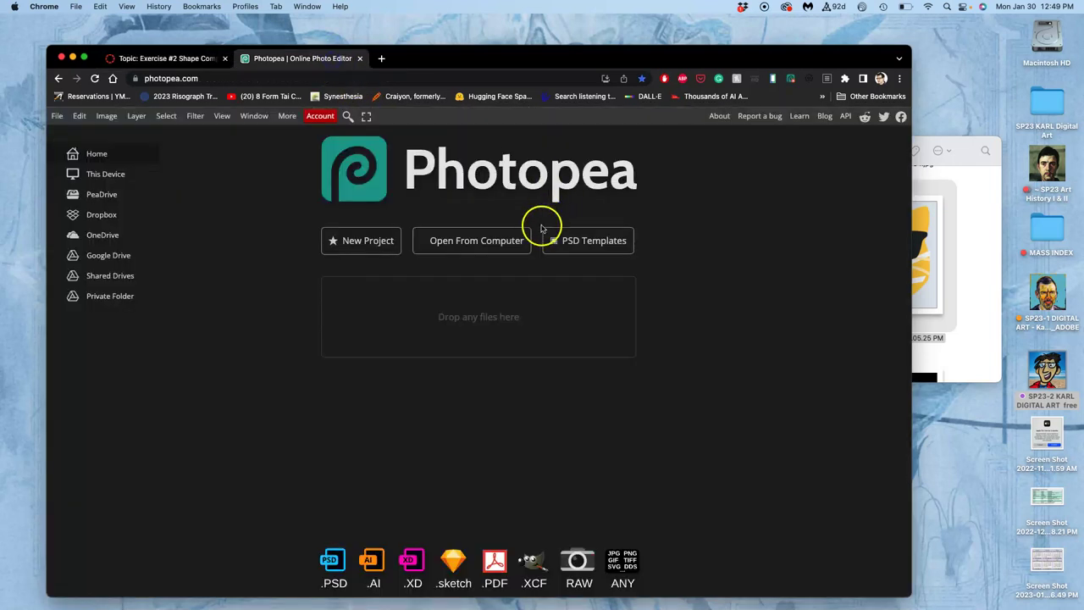
pyautogui.click(985, 235)
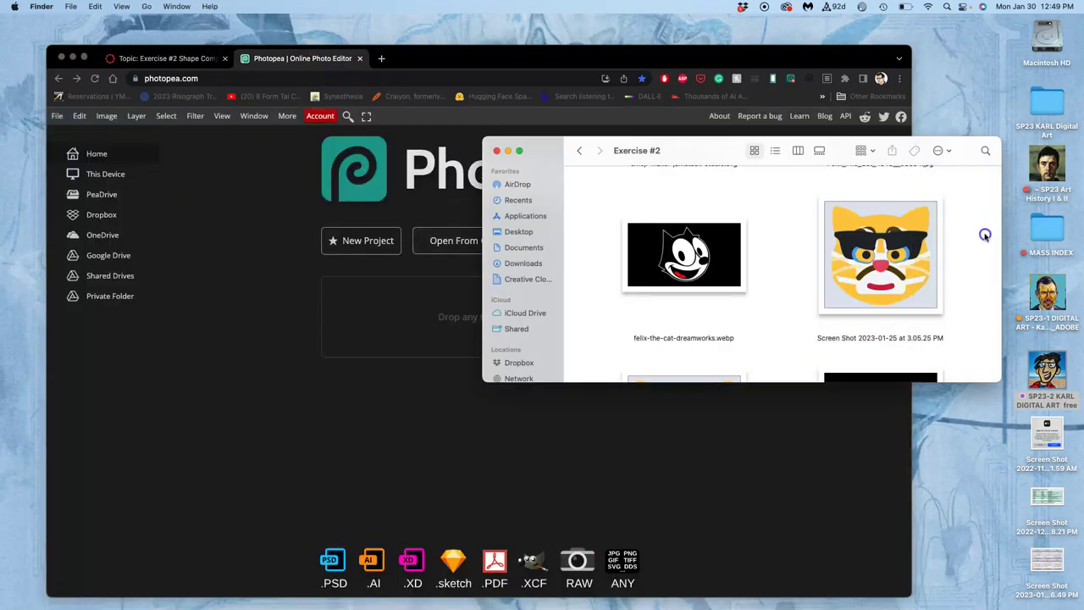
pyautogui.scroll(-3, 982, 233)
pyautogui.moveTo(709, 310); pyautogui.dragTo(409, 332)
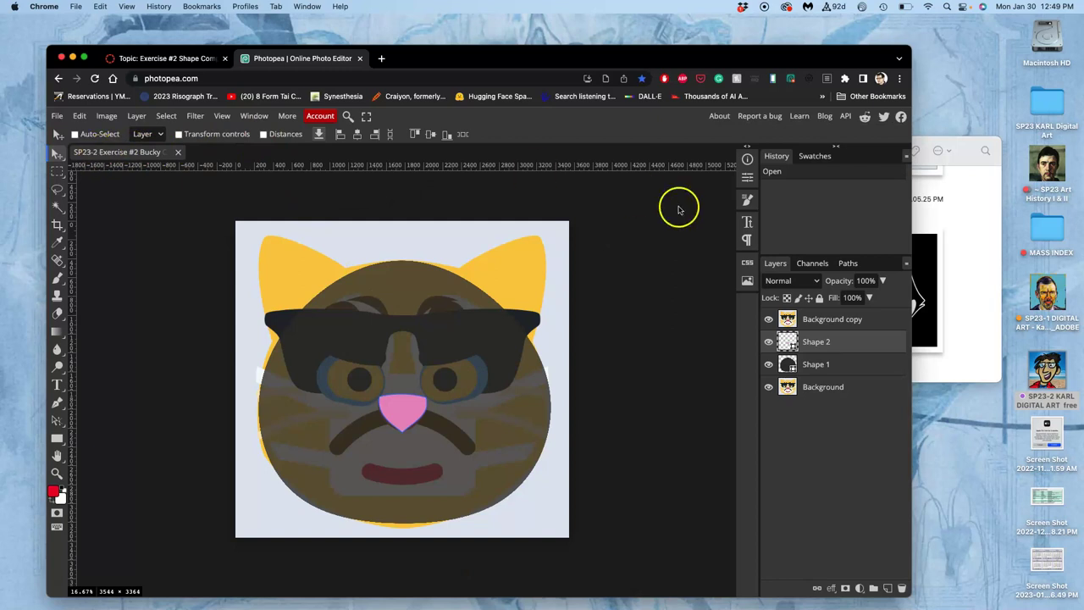
# - Rename the Bucky Cat PSD in Finder to include the student's name
pyautogui.click(947, 271)
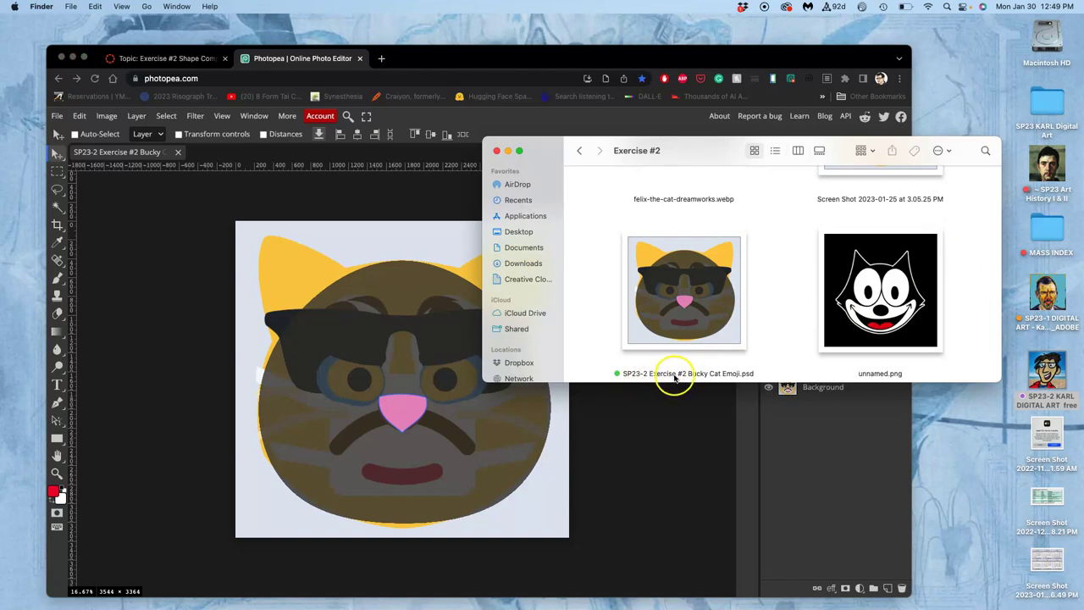
pyautogui.click(677, 376)
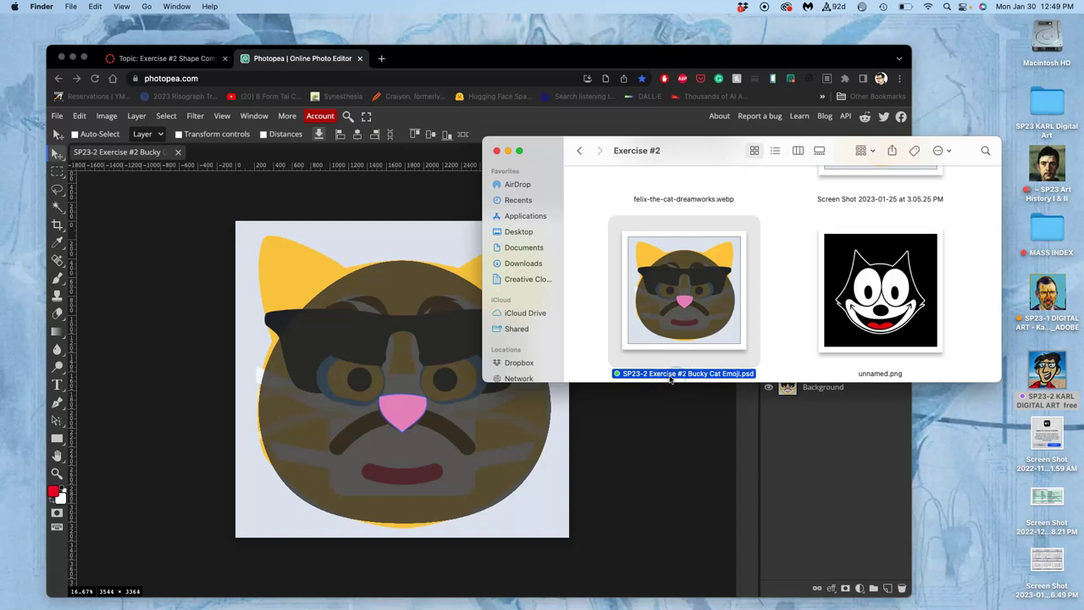
pyautogui.click(670, 378)
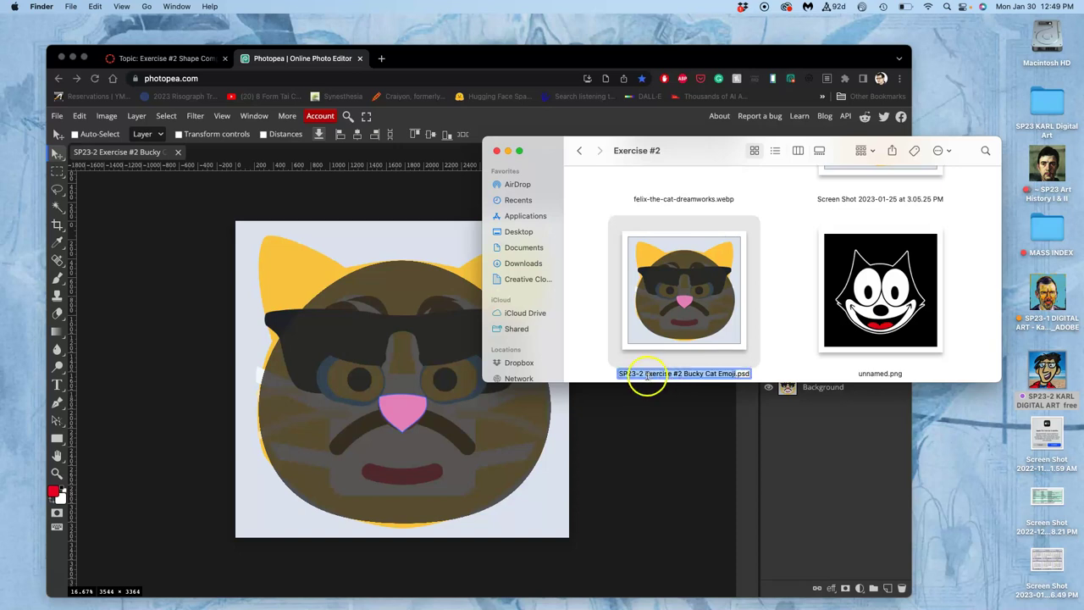
pyautogui.click(645, 376)
pyautogui.write('Karl')
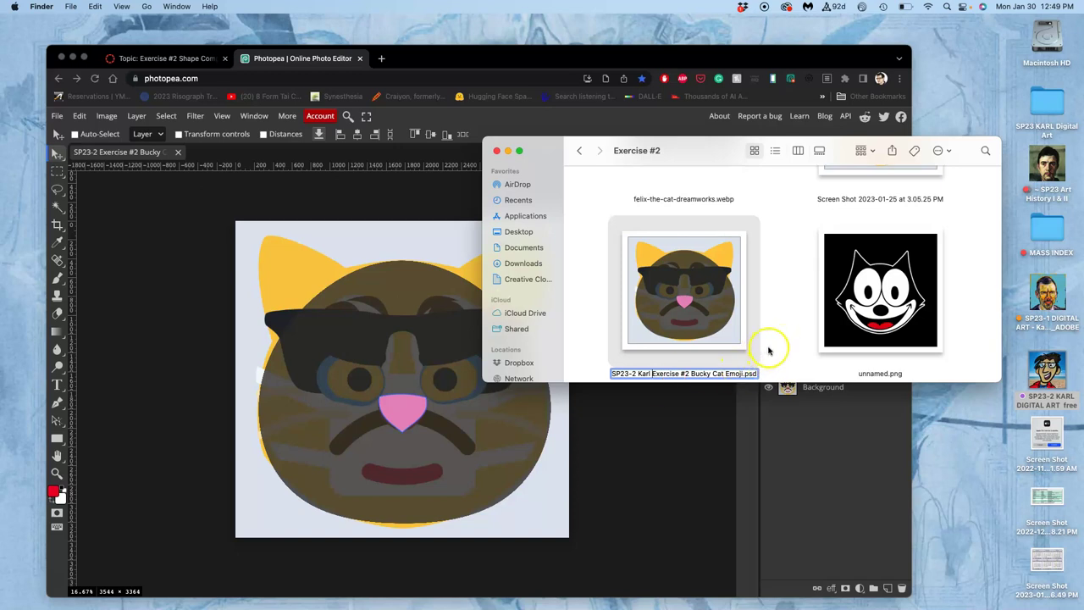
pyautogui.click(770, 351)
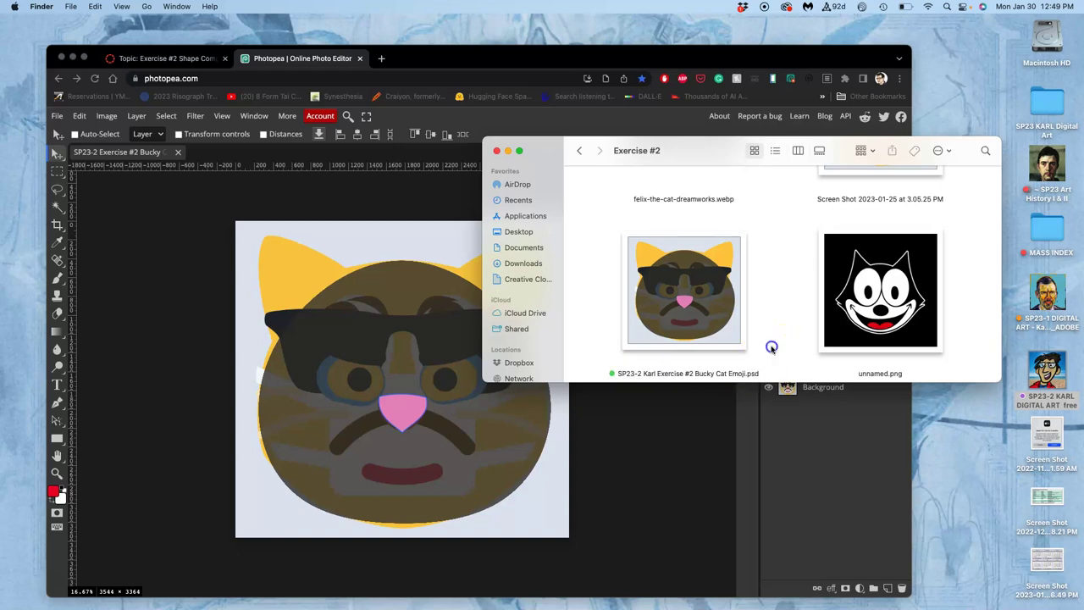
# - Close the old document and open the renamed PSD in Photopea
pyautogui.click(178, 153)
pyautogui.click(177, 152)
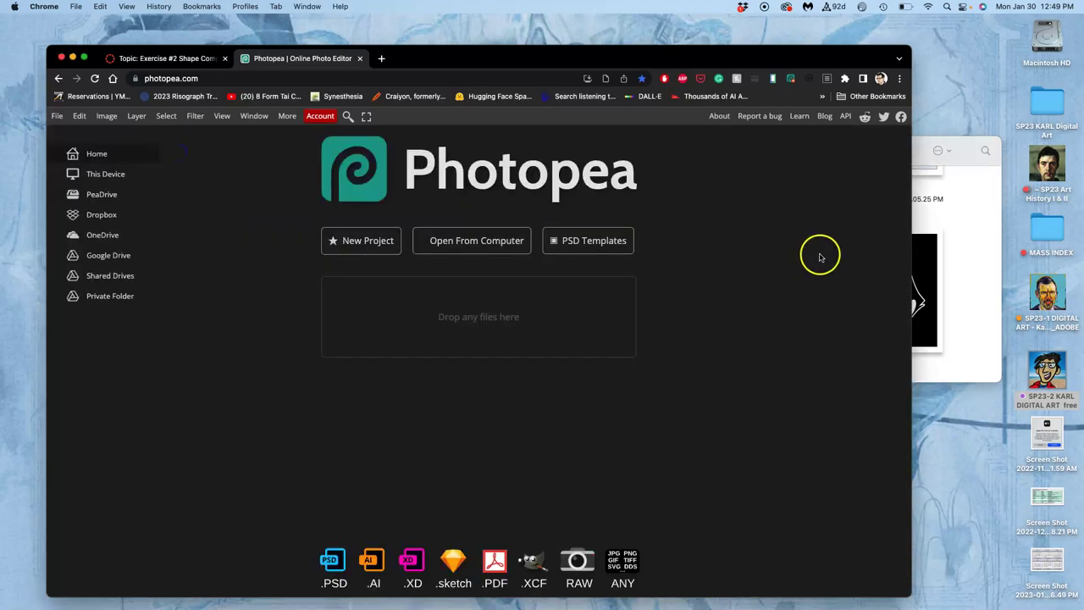
pyautogui.click(968, 260)
pyautogui.moveTo(685, 296); pyautogui.dragTo(419, 316)
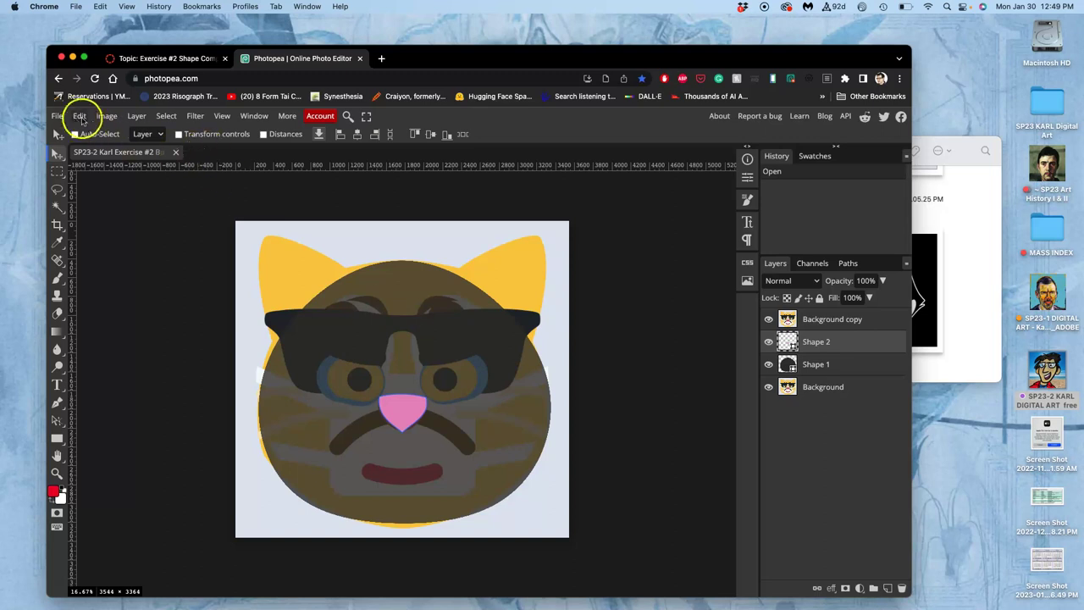
# - Hide the pink nose shape layer, Shape 2
pyautogui.click(58, 116)
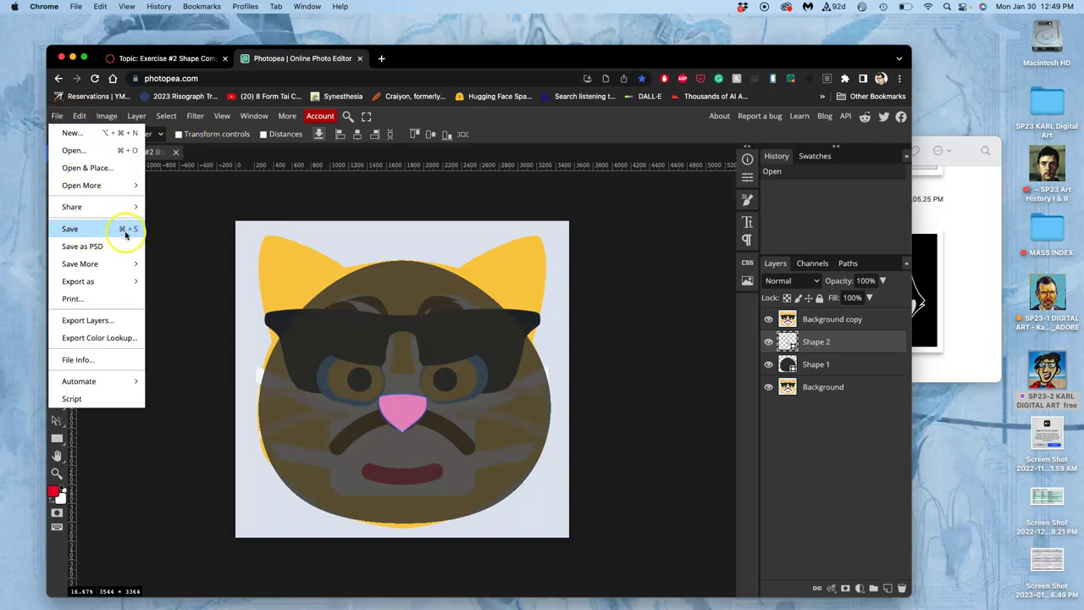
pyautogui.click(190, 214)
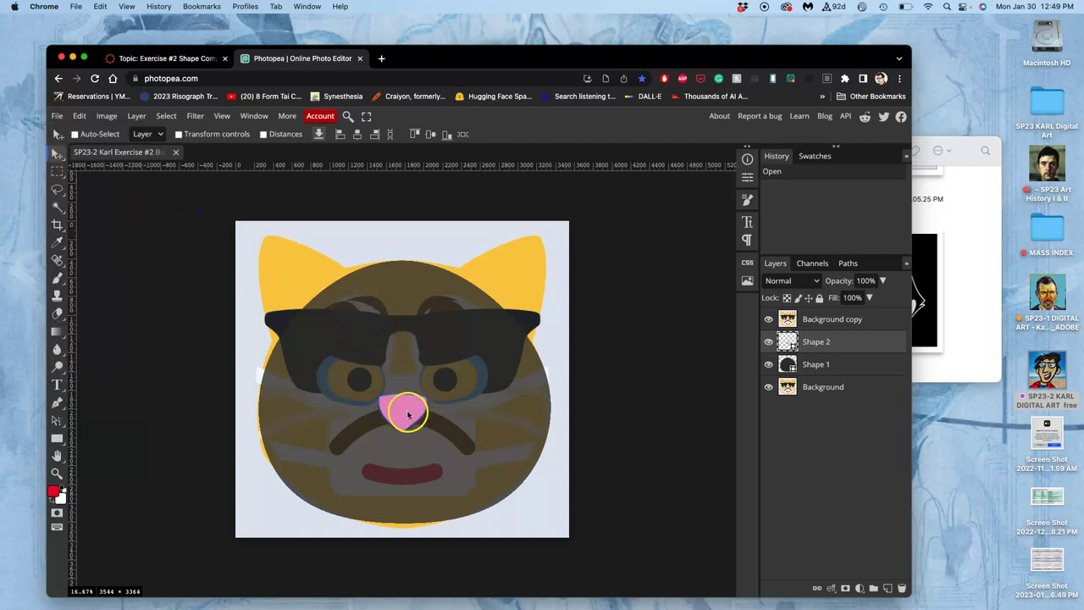
pyautogui.click(770, 343)
pyautogui.click(769, 342)
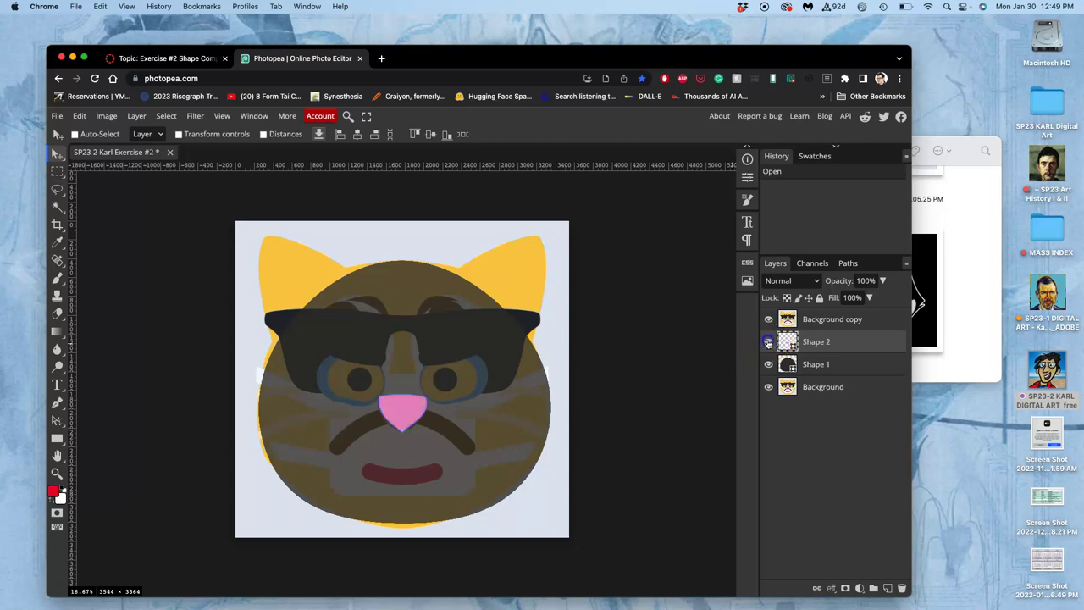
pyautogui.click(766, 342)
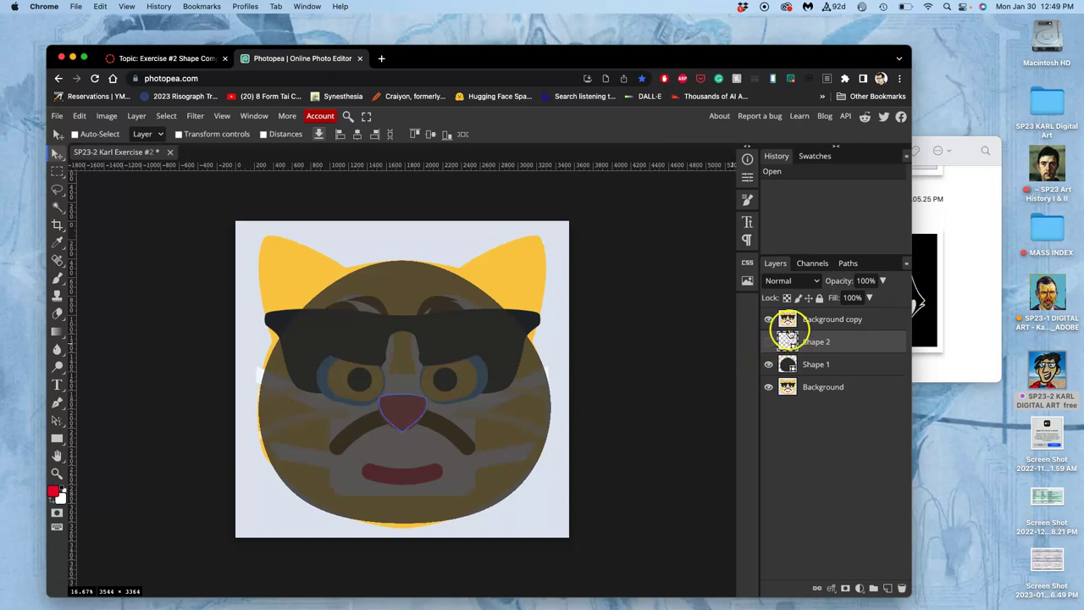
# - Save the changes back to the Bucky Cat PSD file
pyautogui.click(57, 116)
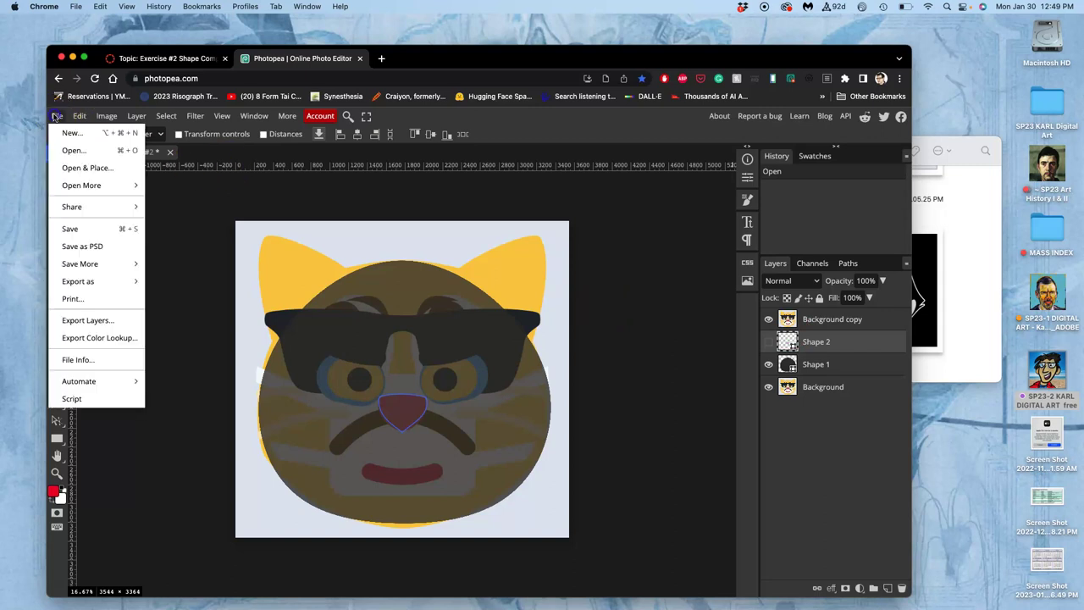
pyautogui.click(70, 229)
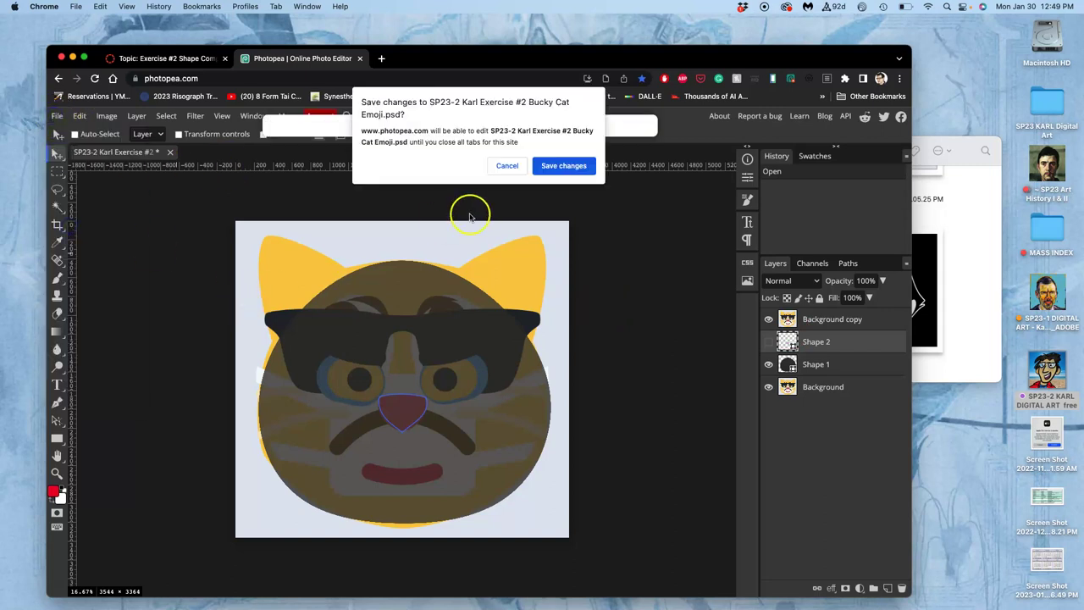
pyautogui.click(559, 166)
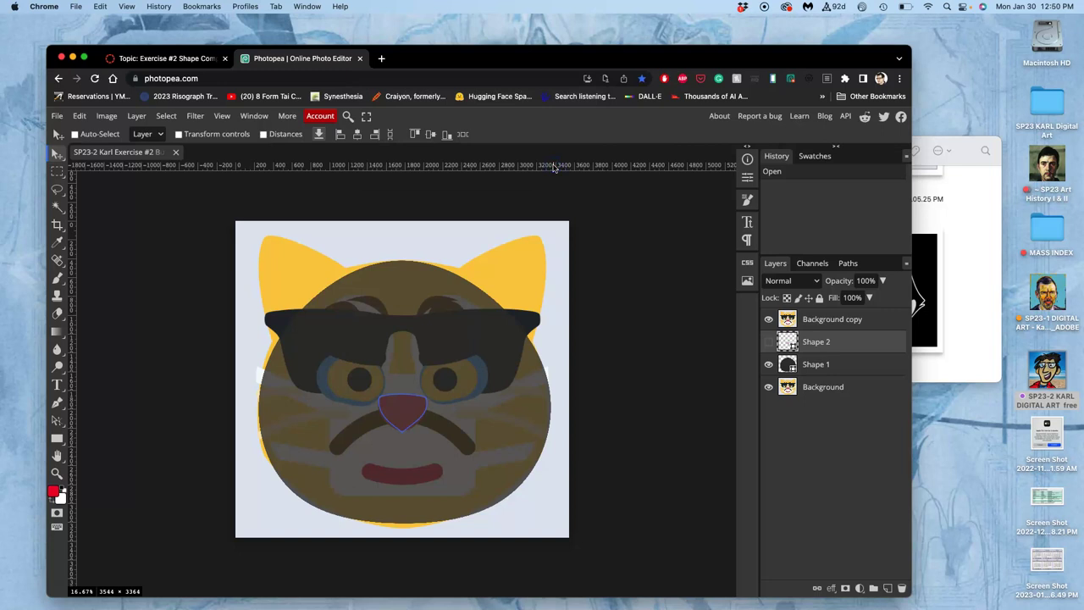
pyautogui.click(934, 214)
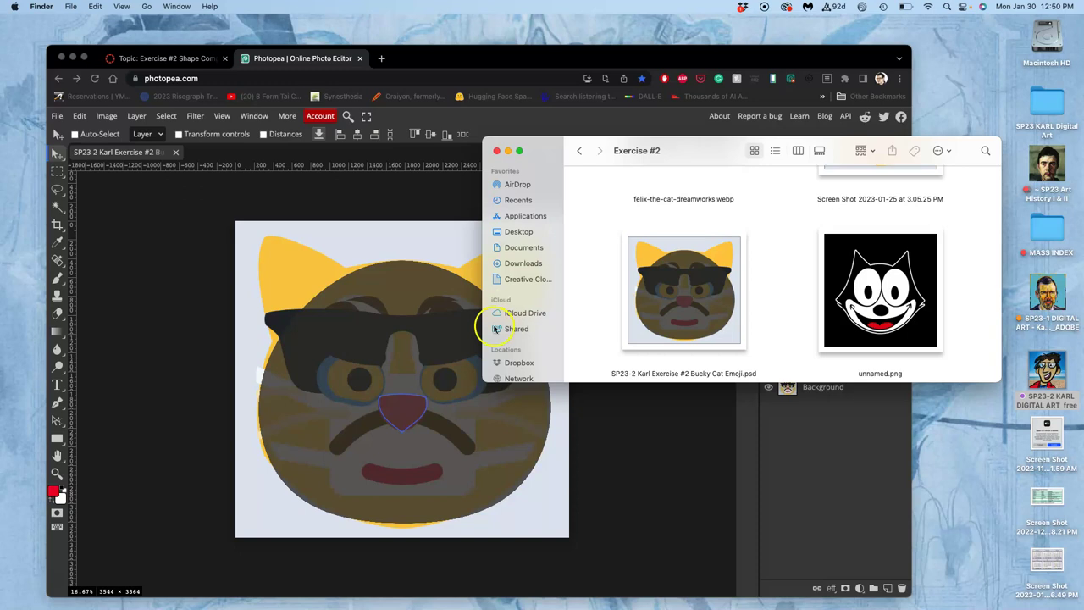
pyautogui.click(361, 348)
# - Show the pink nose layer again, turn on Auto-Select, and save the document
pyautogui.click(768, 343)
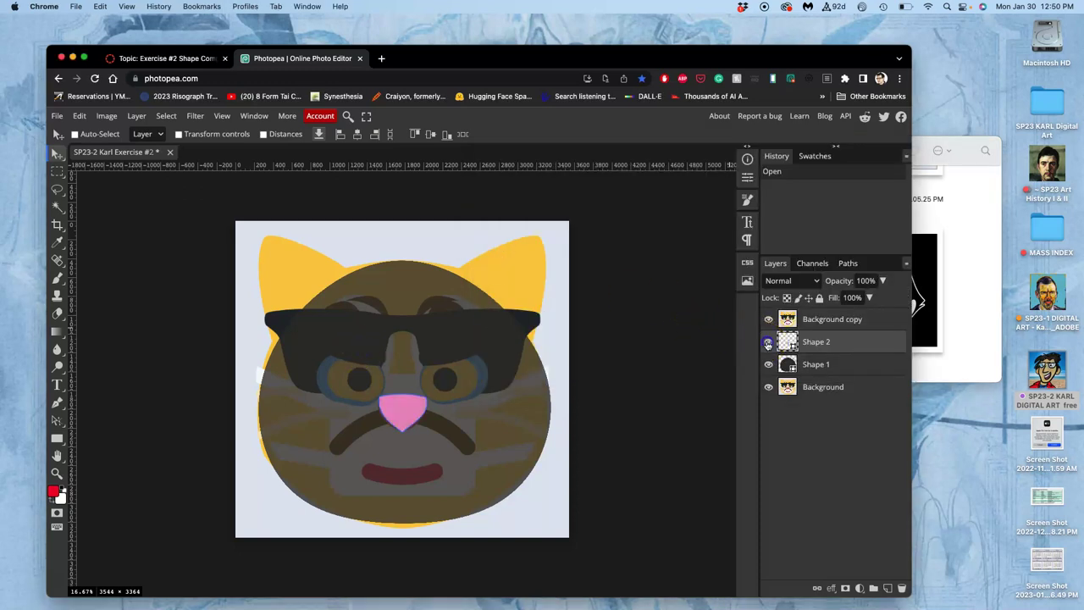
pyautogui.click(75, 133)
pyautogui.press('super+s')
# - Check the Exercise #2 folder, then open a new browser tab beside Photopea
pyautogui.click(936, 242)
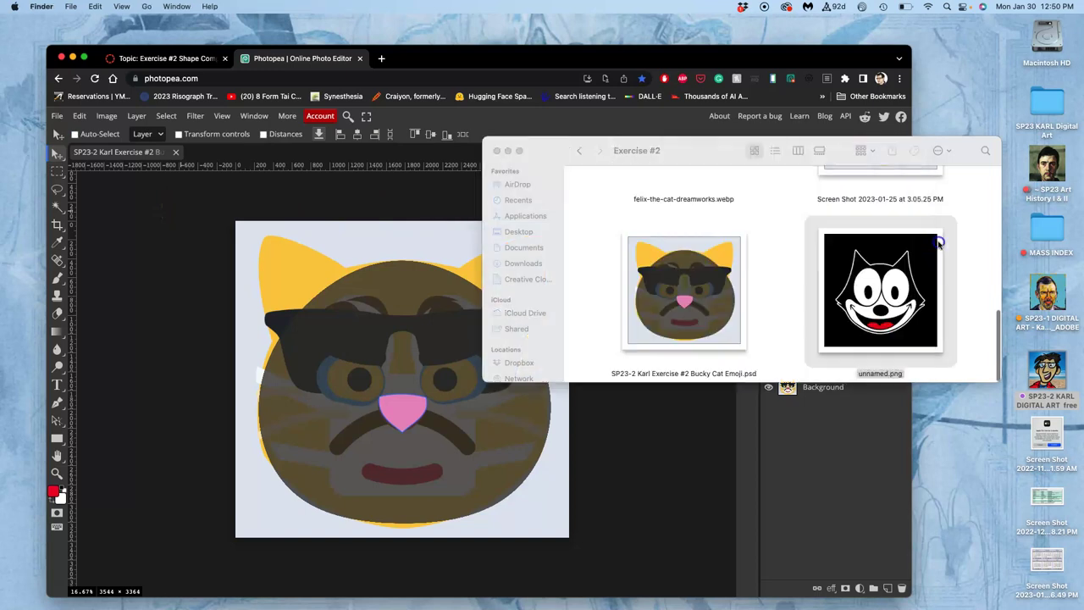
pyautogui.click(760, 294)
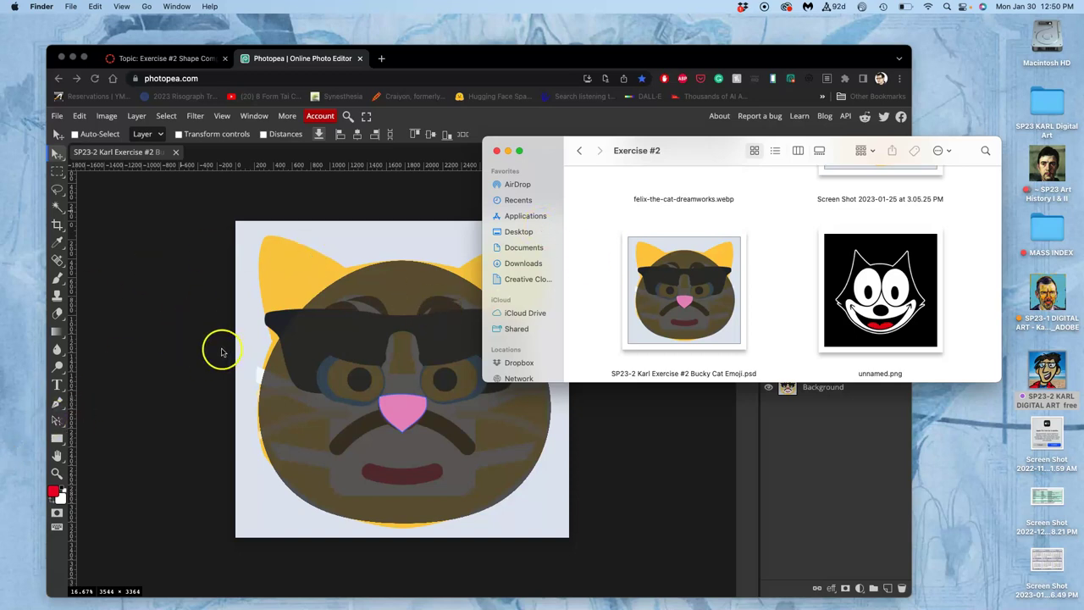
pyautogui.moveTo(5, 485)
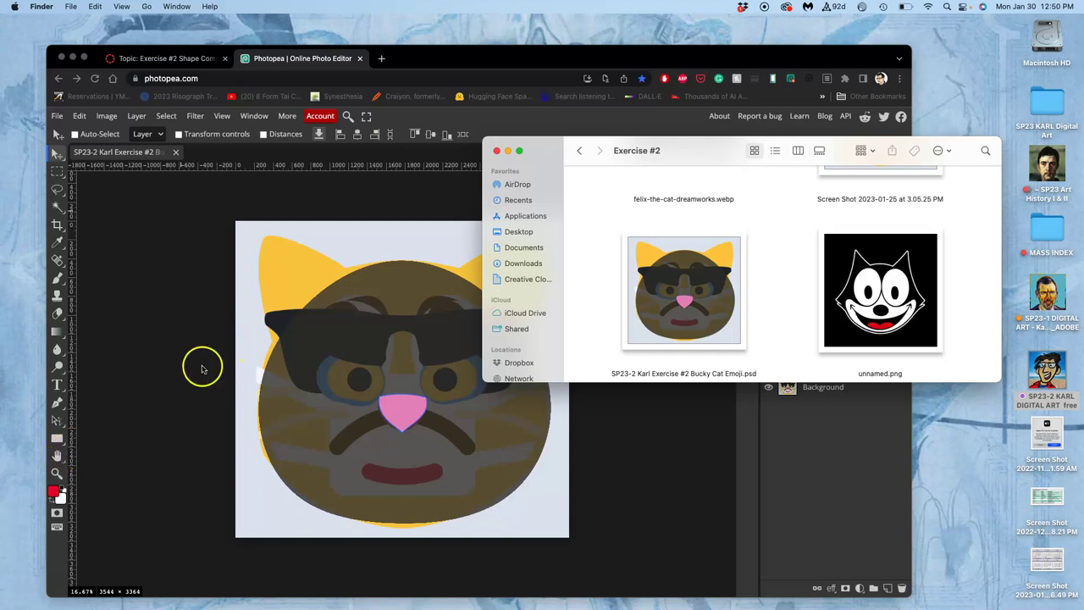
pyautogui.click(235, 309)
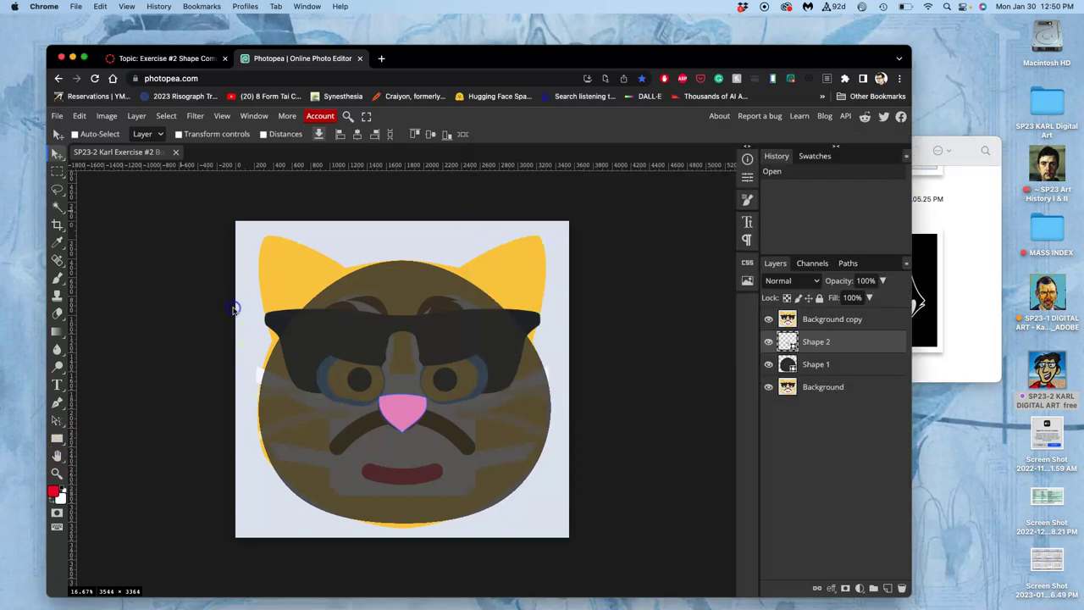
pyautogui.click(975, 194)
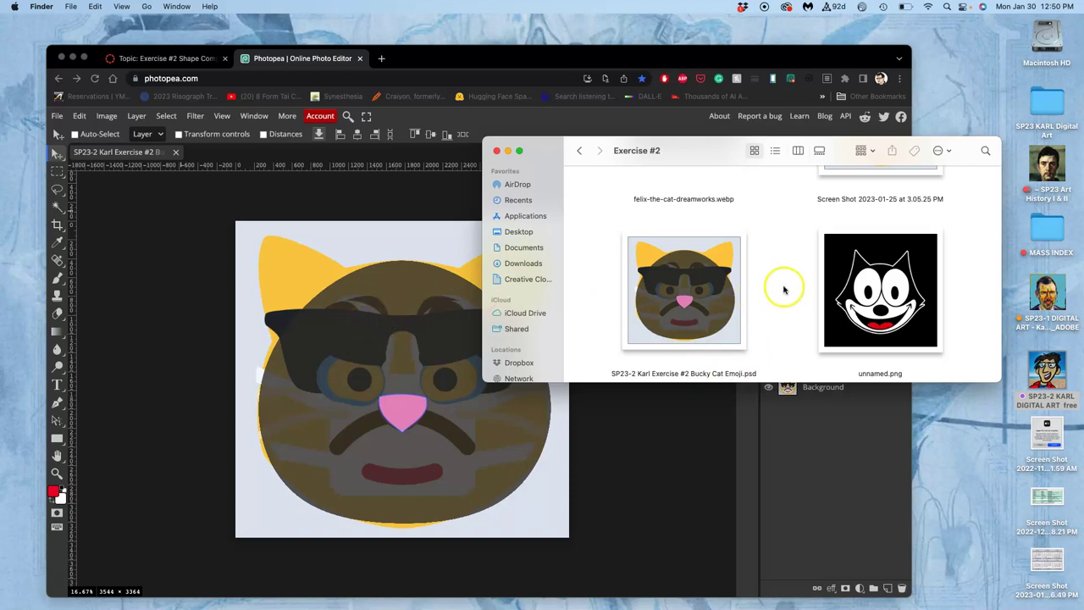
pyautogui.scroll(5, 675, 285)
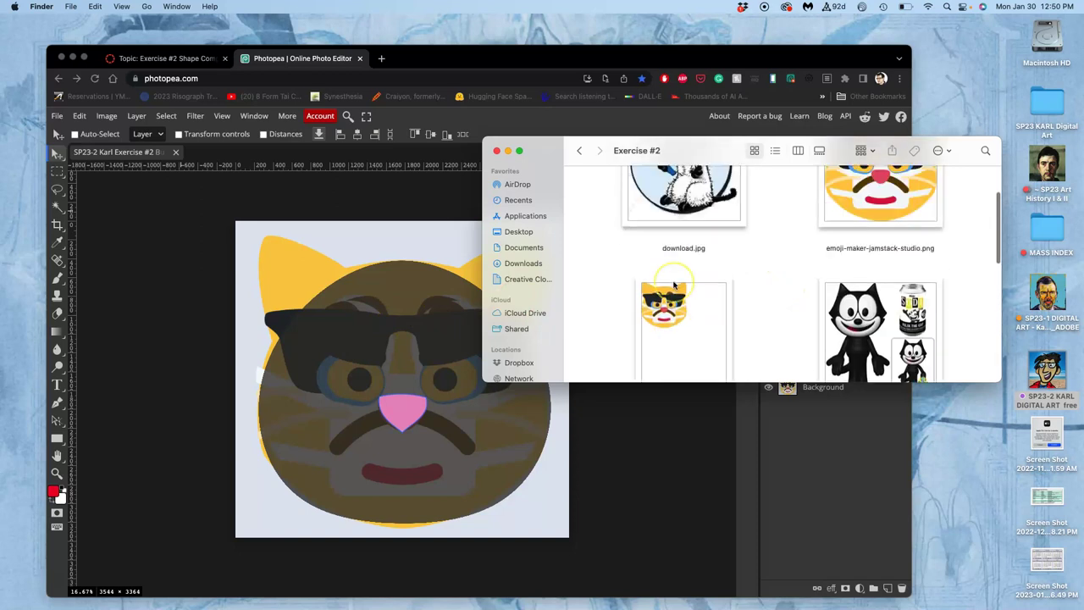
pyautogui.scroll(3, 675, 286)
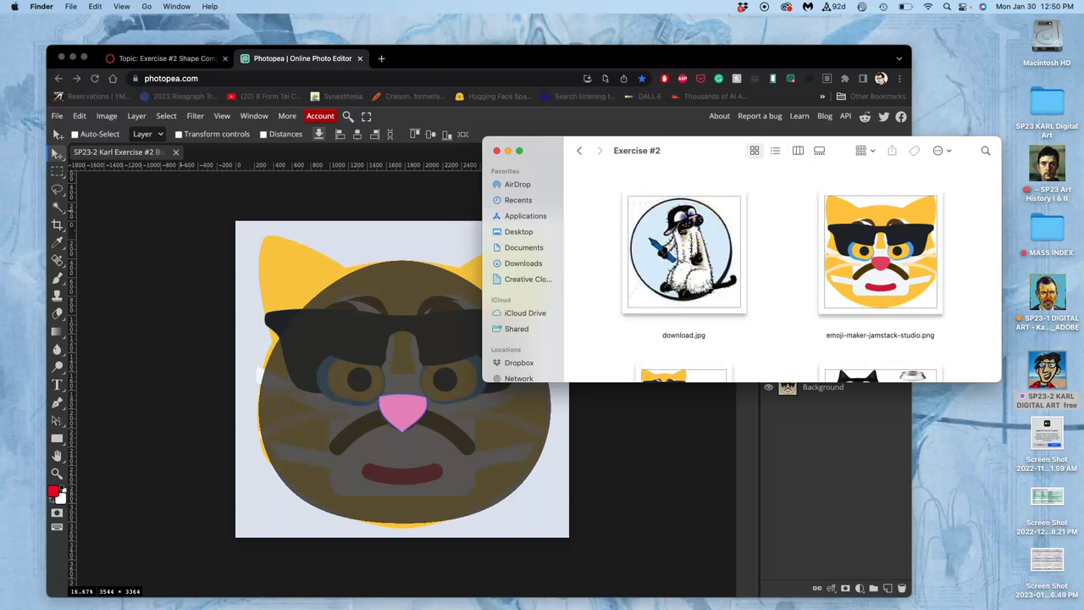
pyautogui.click(381, 59)
# - Search Google for 'bucky the cat get fuzzy' and browse the image results
pyautogui.write('buc')
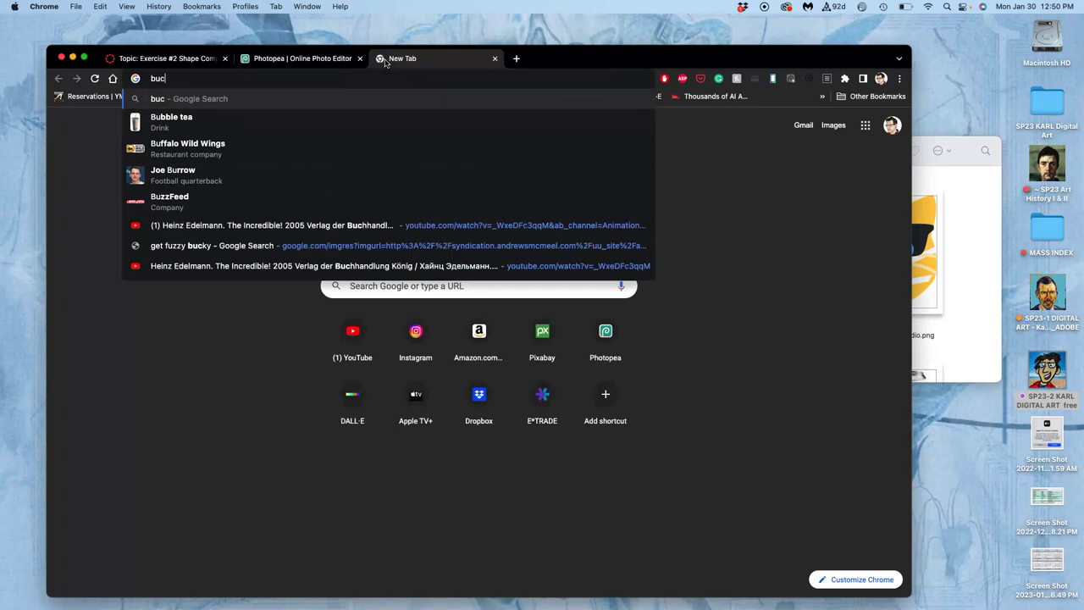
pyautogui.write('ky the cat ')
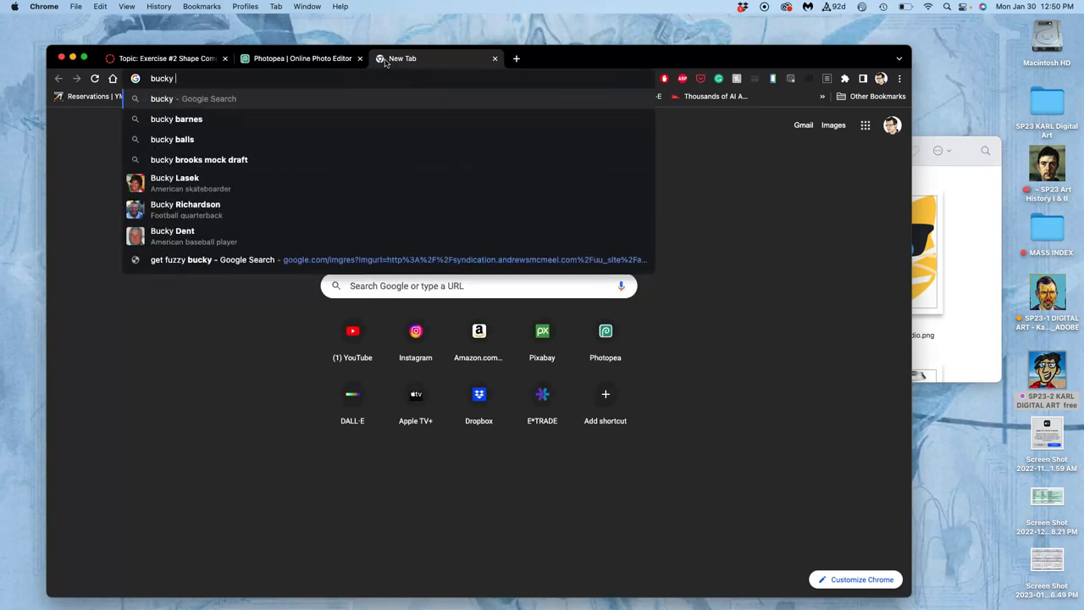
pyautogui.write('get fuzzy')
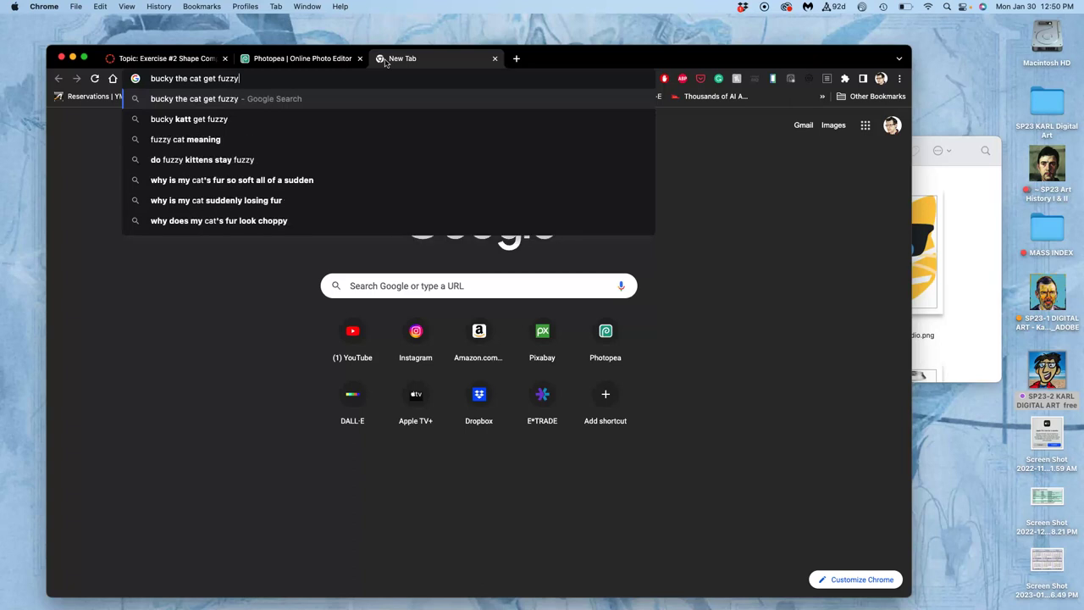
pyautogui.press('Return')
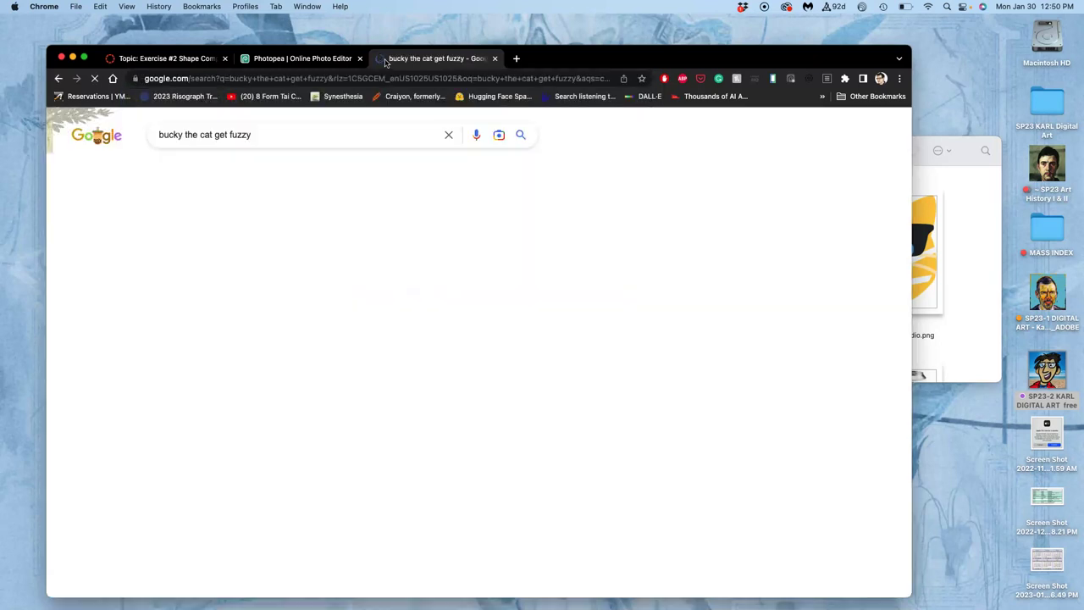
pyautogui.click(216, 170)
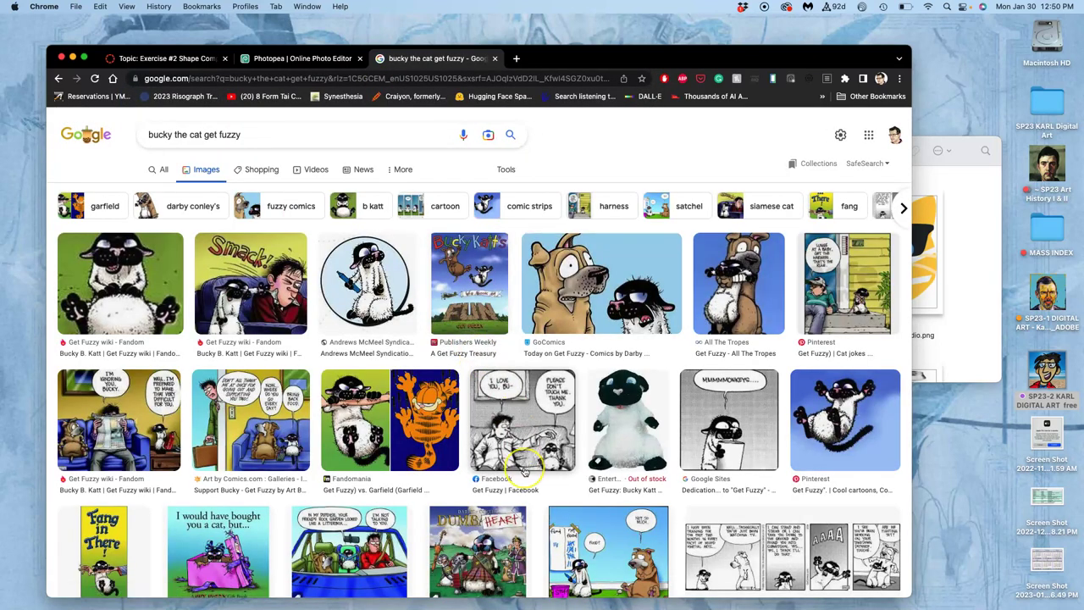
pyautogui.scroll(-3, 542, 465)
pyautogui.scroll(-10, 525, 471)
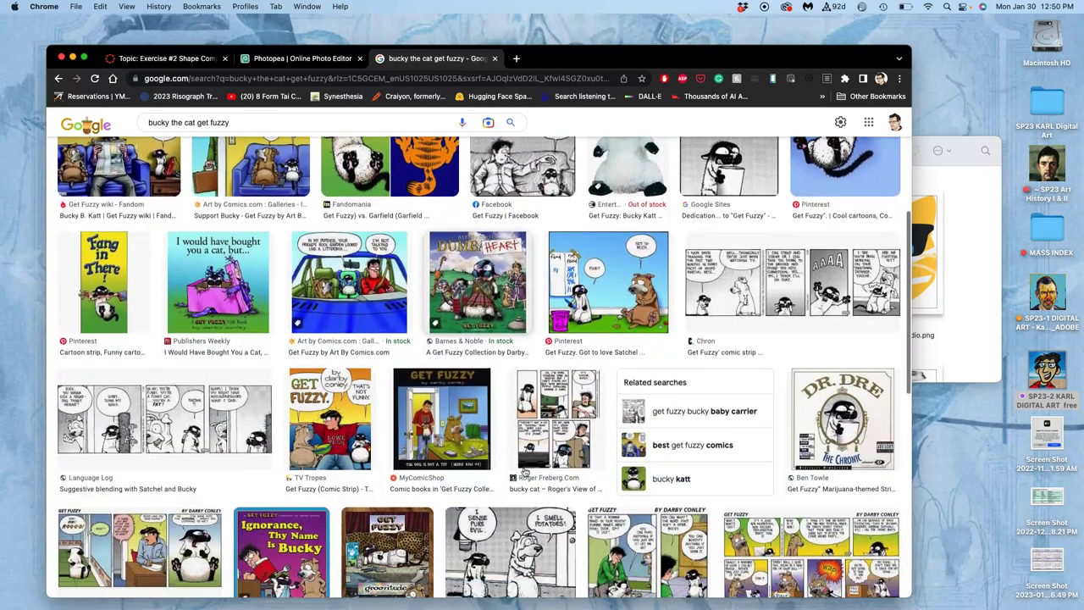
pyautogui.scroll(-6, 524, 472)
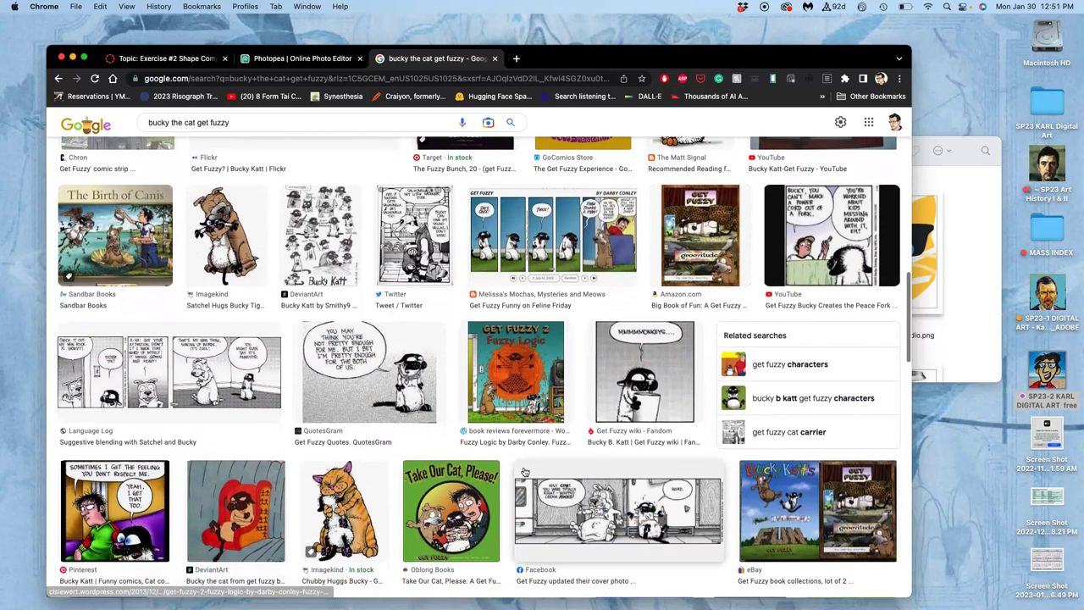
pyautogui.scroll(20, 524, 471)
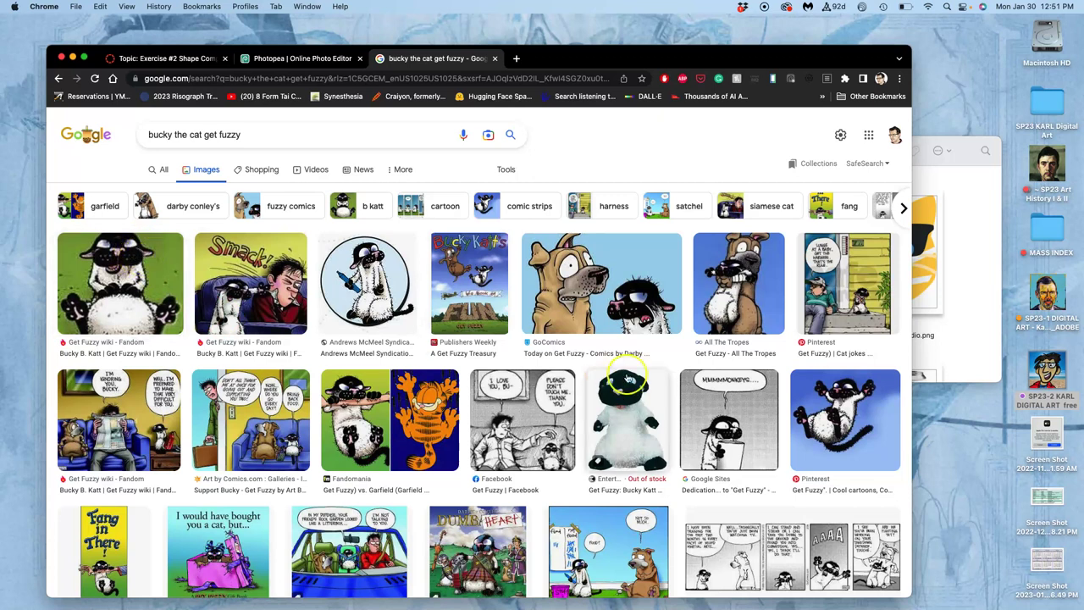
# - Open the Fandomania Bucky Katt vs. Garfield article from its image preview in a new tab
pyautogui.click(363, 403)
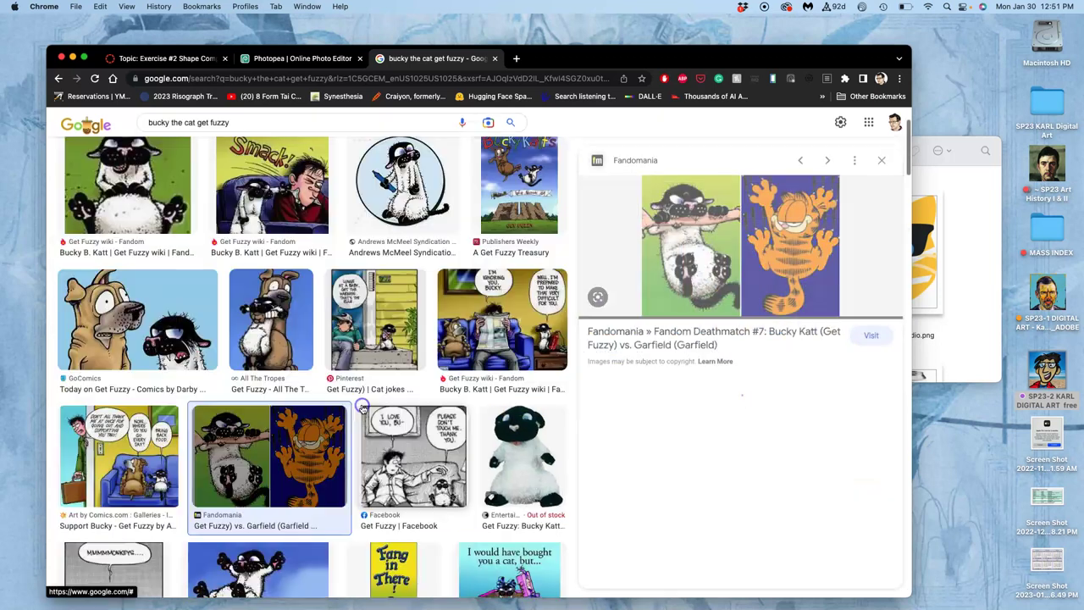
pyautogui.rightClick(683, 214)
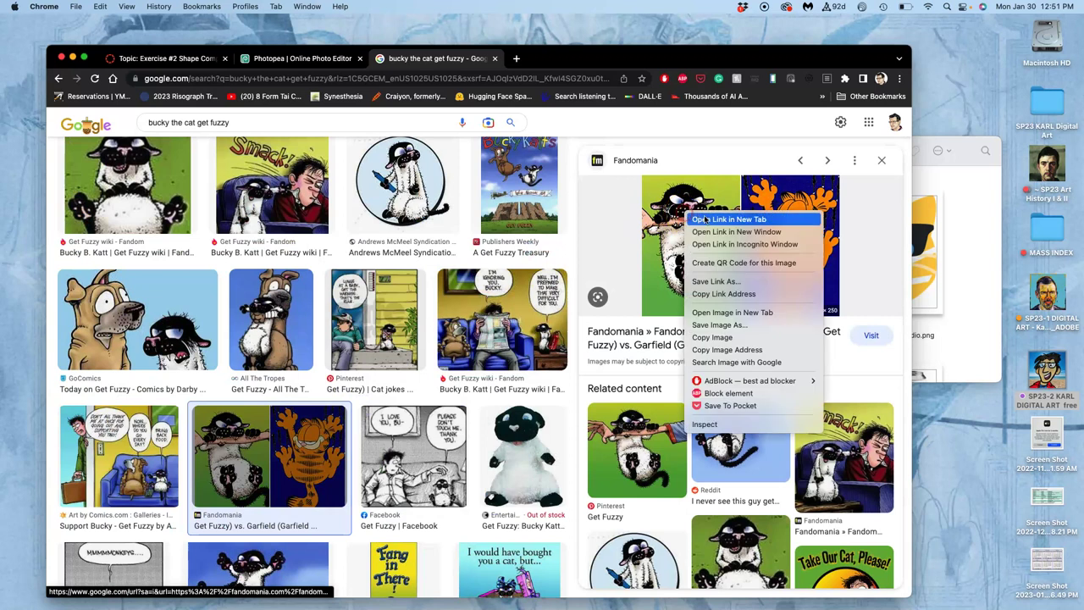
pyautogui.click(728, 219)
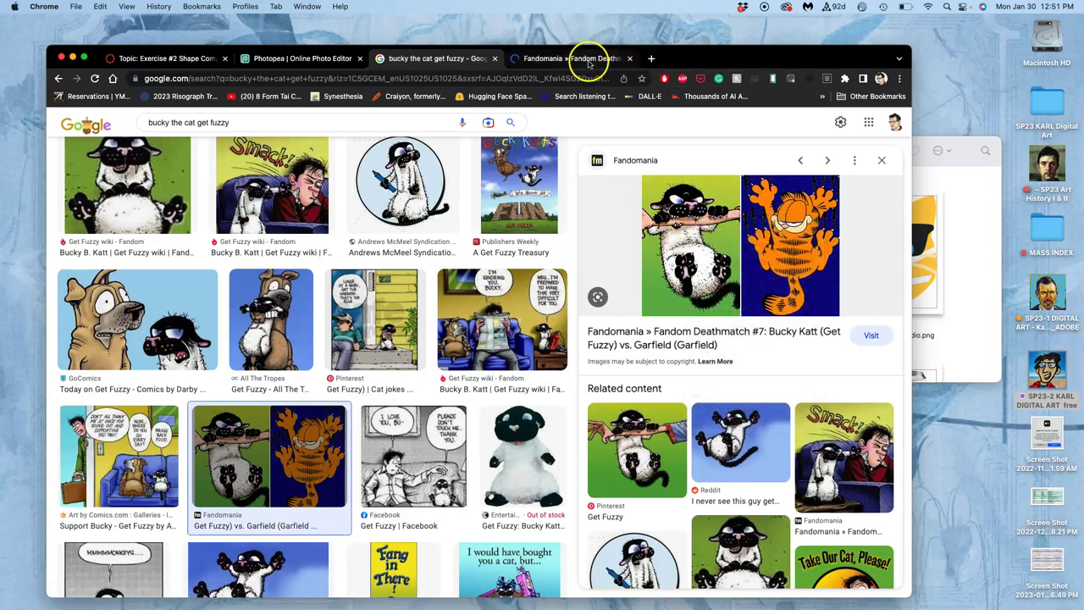
pyautogui.click(589, 59)
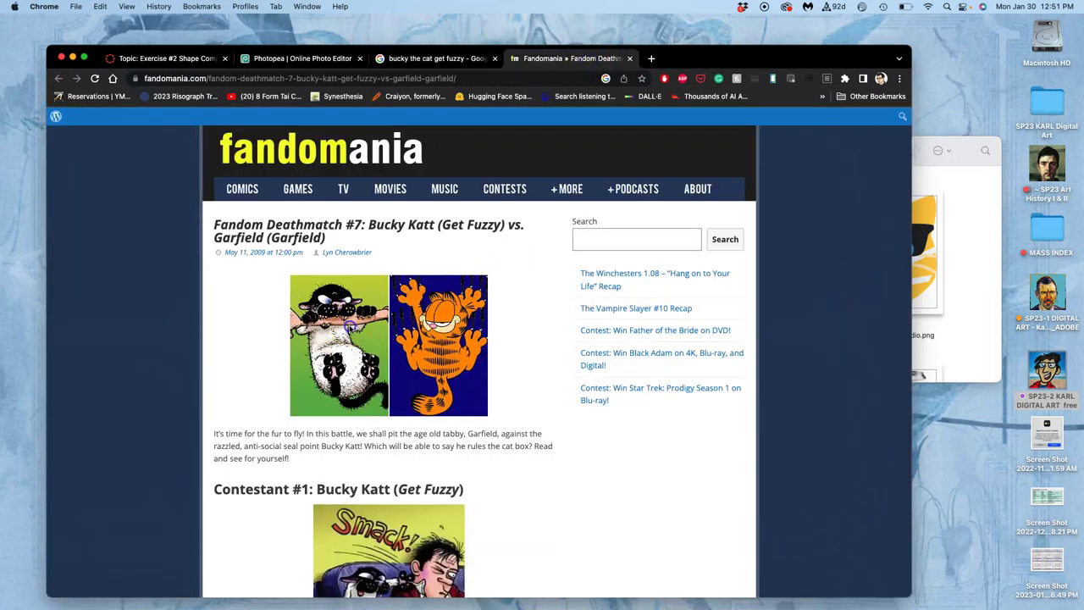
# - Save the Bucky vs. Garfield picture into Exercise #2 as buckyvsgarfield.jpg and open it in Preview
pyautogui.moveTo(350, 328); pyautogui.dragTo(965, 281)
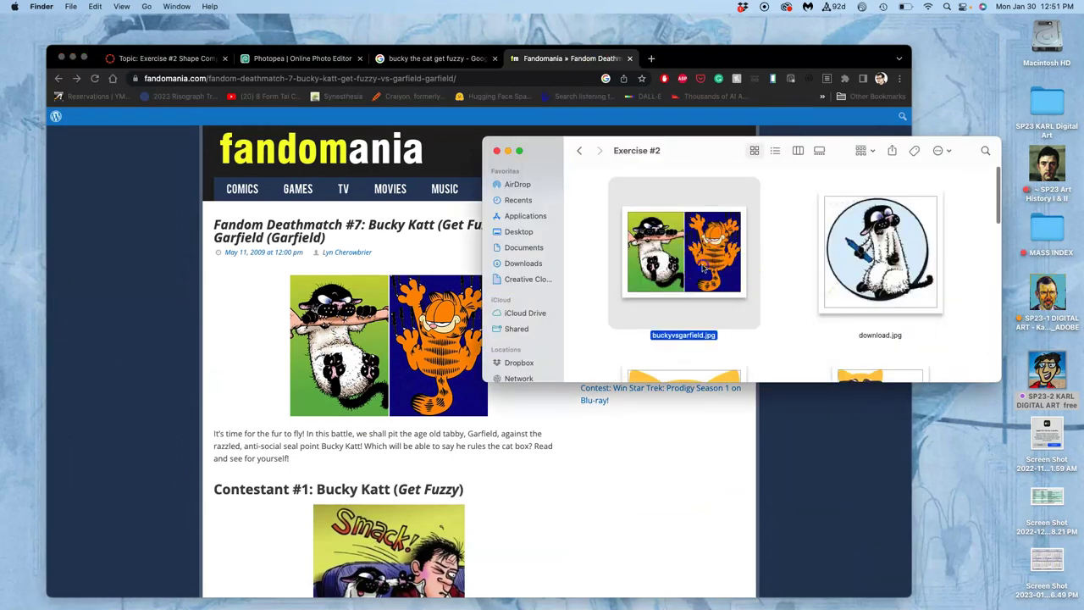
pyautogui.doubleClick(702, 267)
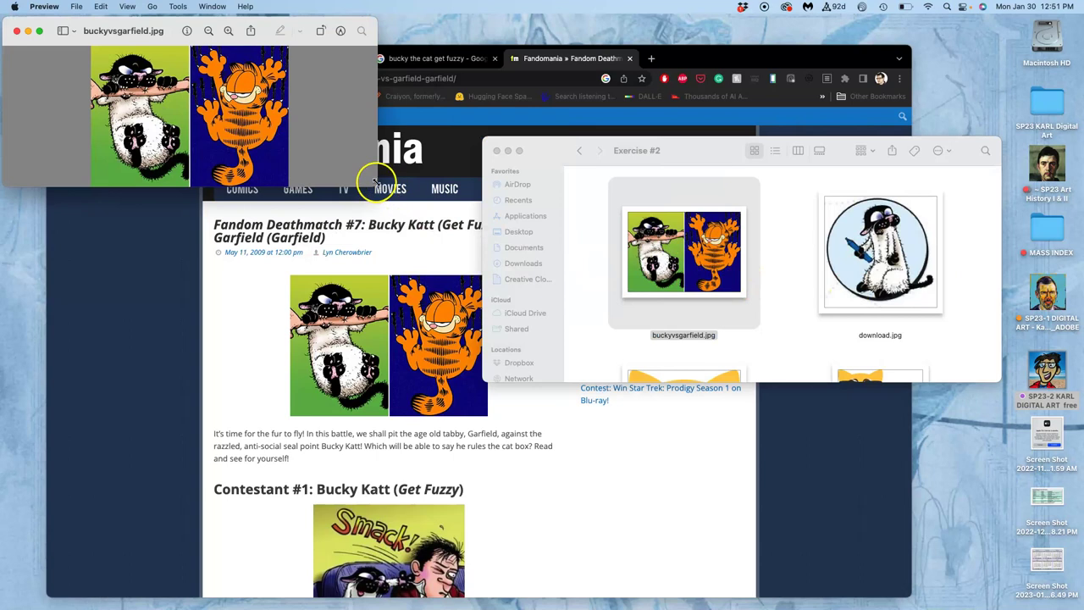
pyautogui.moveTo(376, 181); pyautogui.dragTo(665, 523)
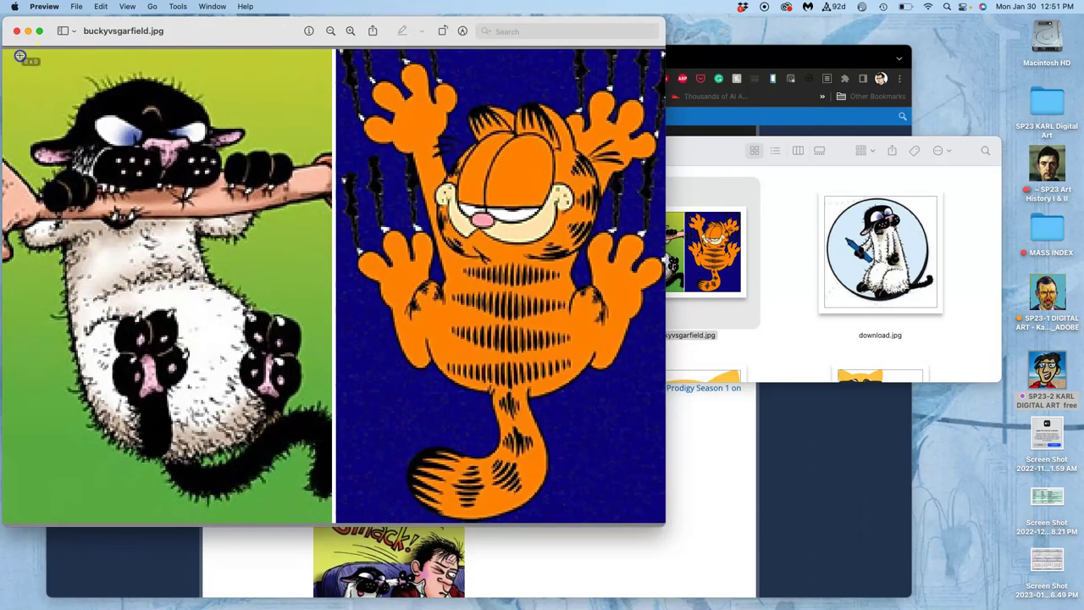
# - Crop buckyvsgarfield.jpg to Bucky's head, close it, and move the folder window top-right
pyautogui.moveTo(20, 56); pyautogui.dragTo(296, 294)
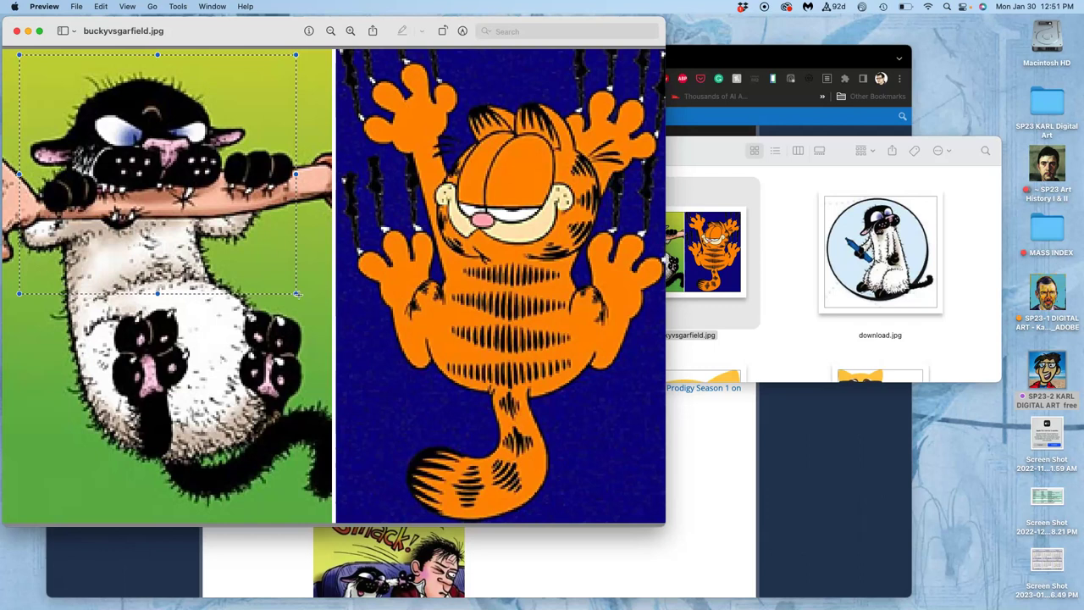
pyautogui.press('super+k')
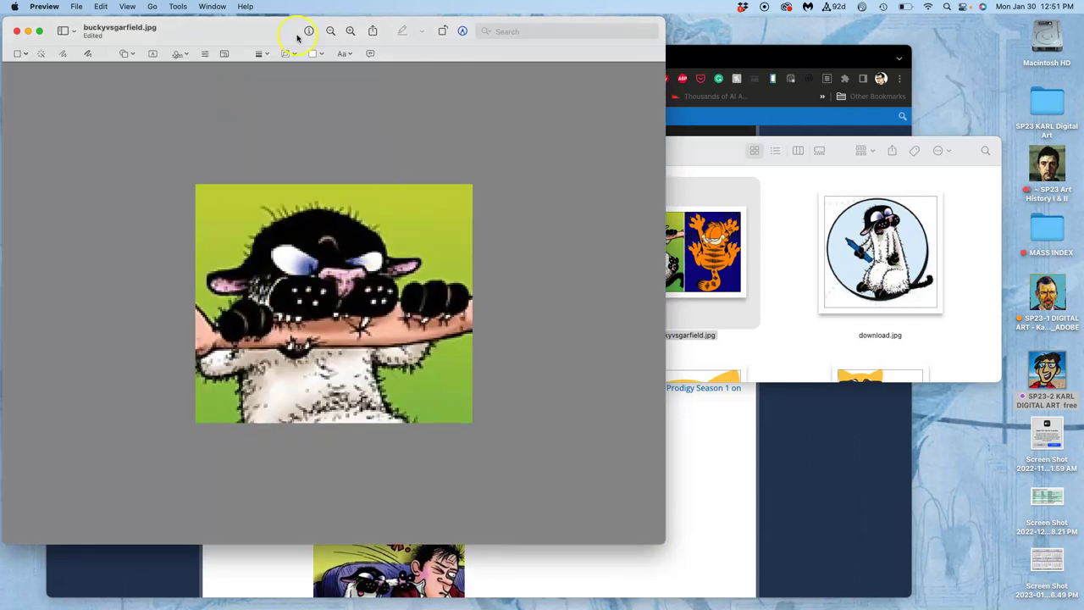
pyautogui.moveTo(663, 538); pyautogui.dragTo(307, 301)
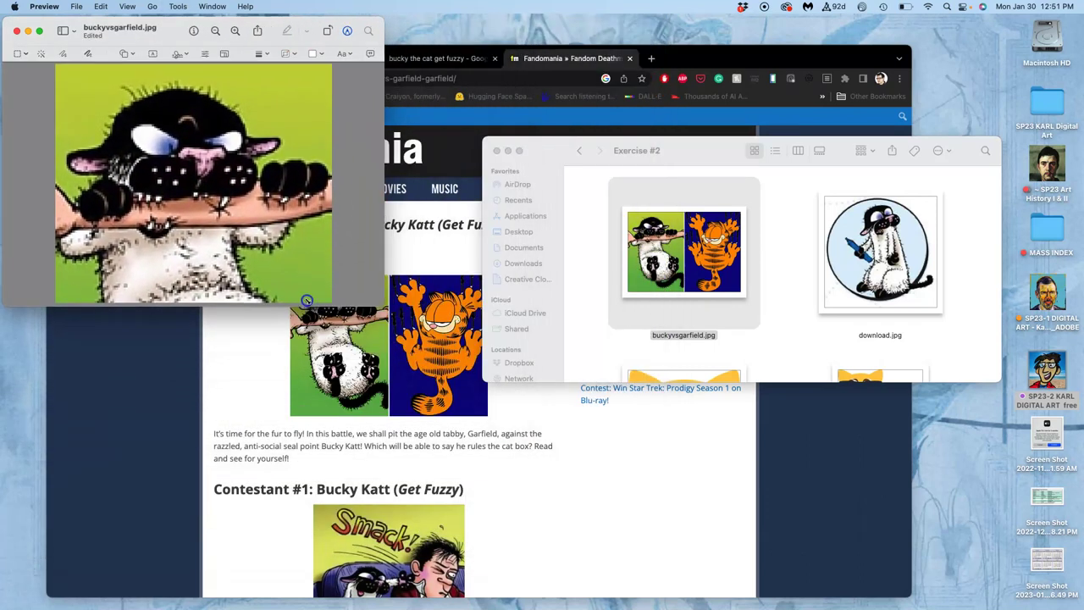
pyautogui.click(15, 32)
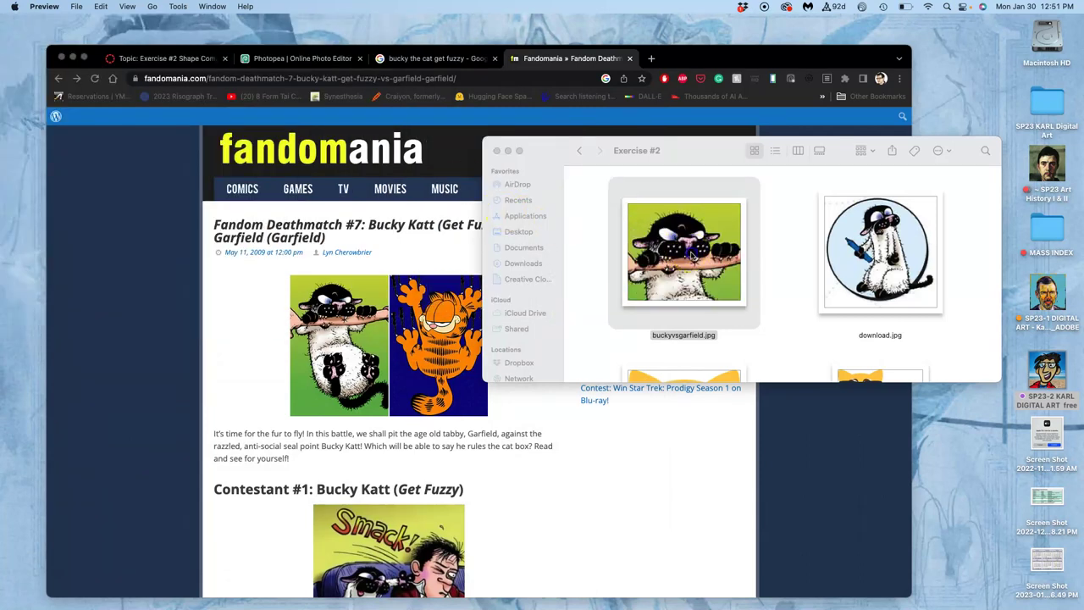
pyautogui.click(764, 190)
pyautogui.moveTo(717, 149); pyautogui.dragTo(1047, 32)
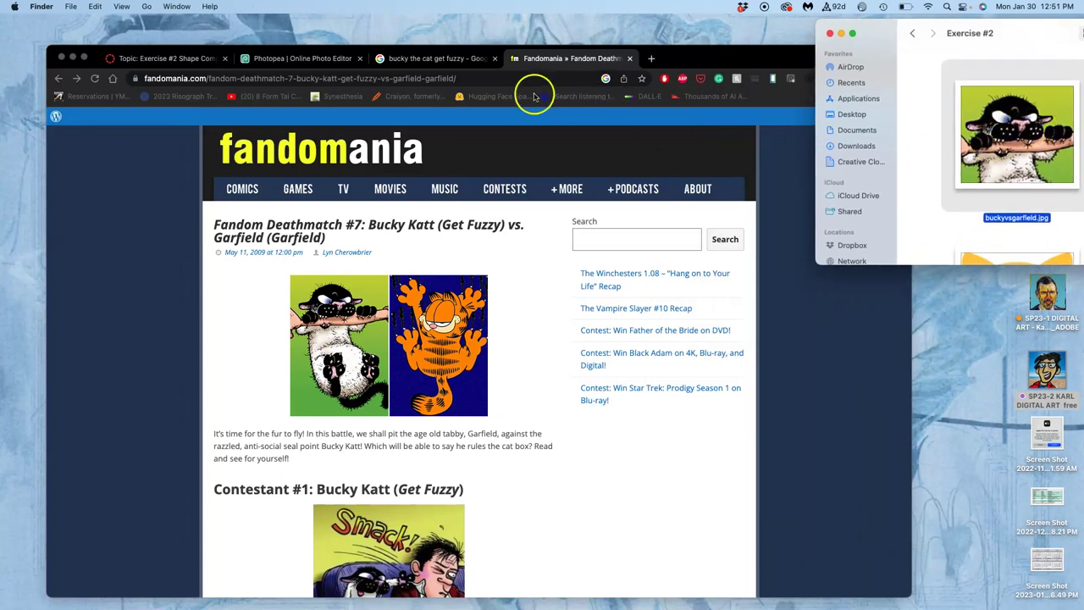
pyautogui.click(430, 61)
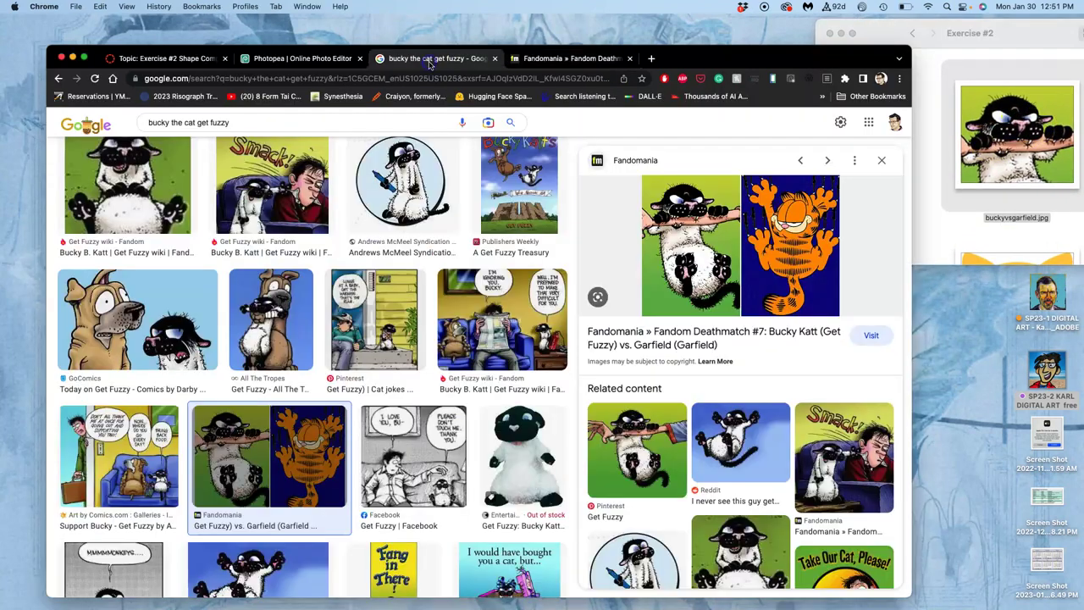
# - Hide the Background copy, Shape 2 and Shape 1 layers, leaving only Background visible
pyautogui.click(314, 57)
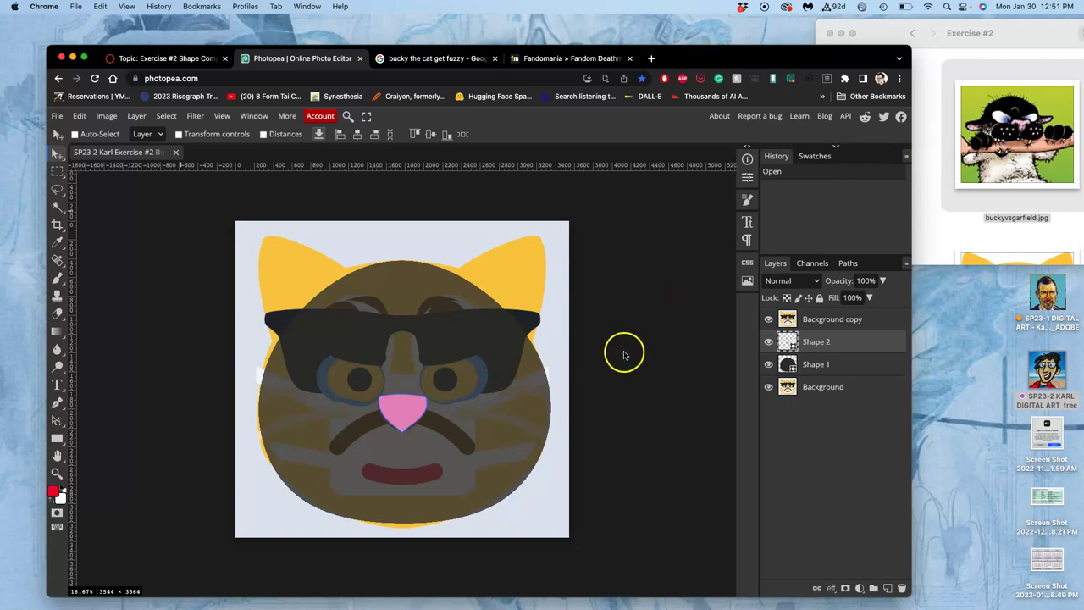
pyautogui.click(769, 319)
pyautogui.click(768, 342)
pyautogui.click(768, 364)
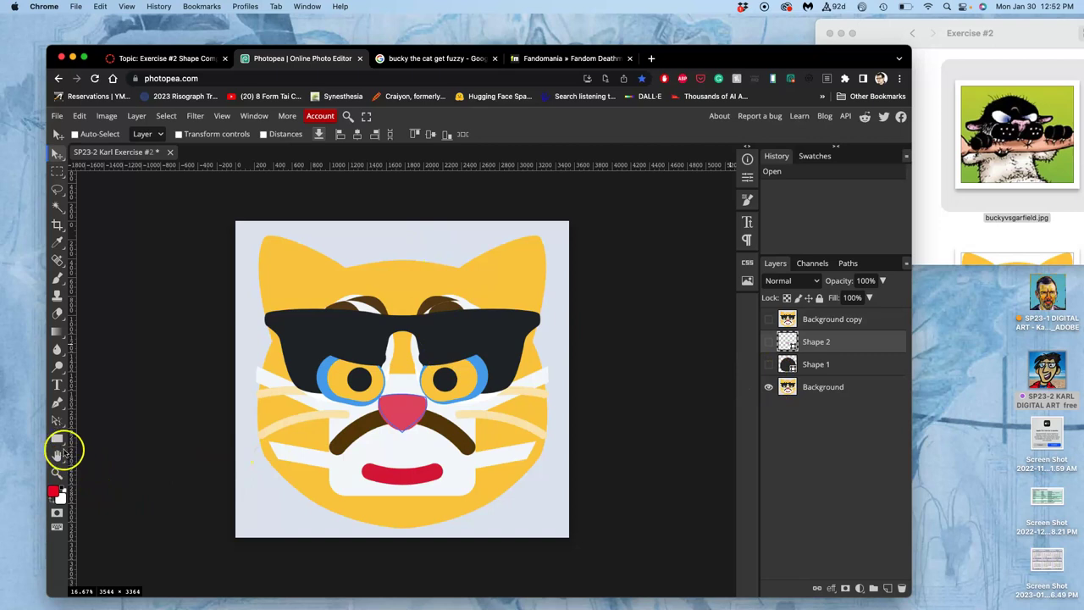
# - Switch the shape tool to Ellipse
pyautogui.click(57, 440)
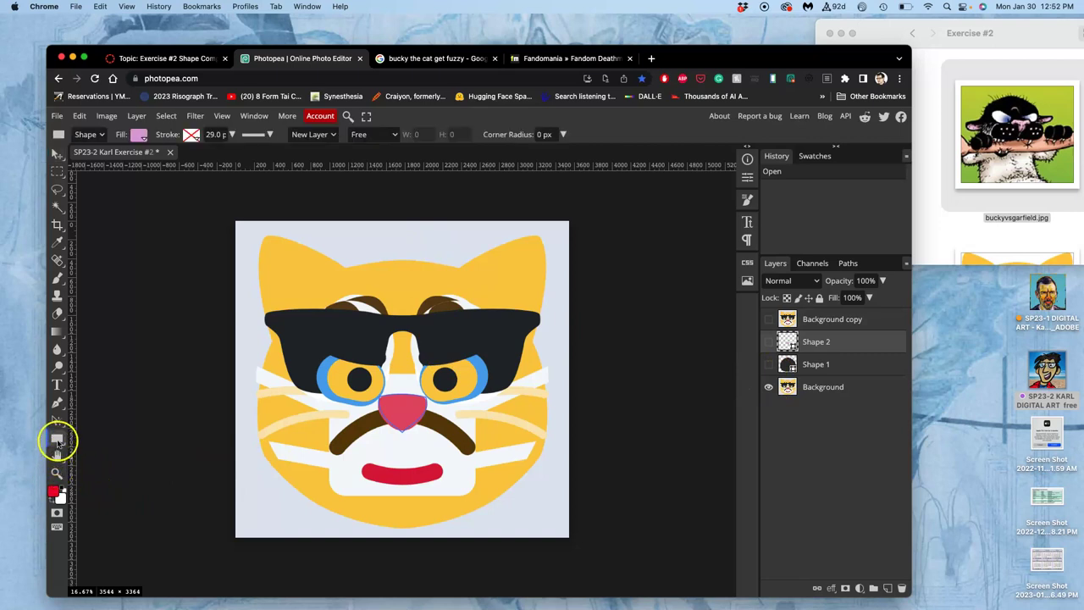
pyautogui.rightClick(57, 440)
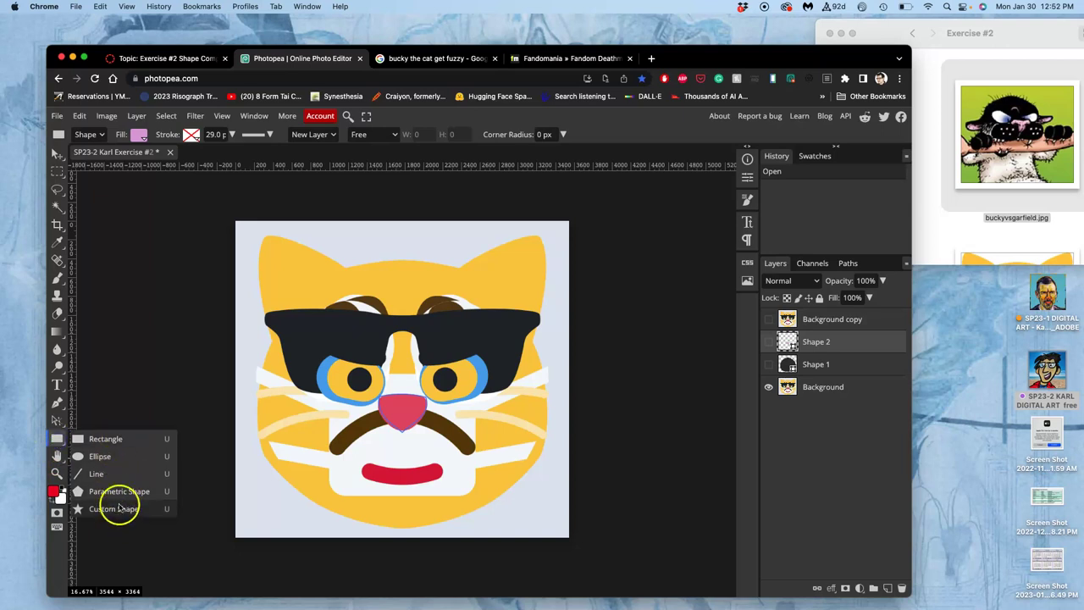
pyautogui.click(99, 457)
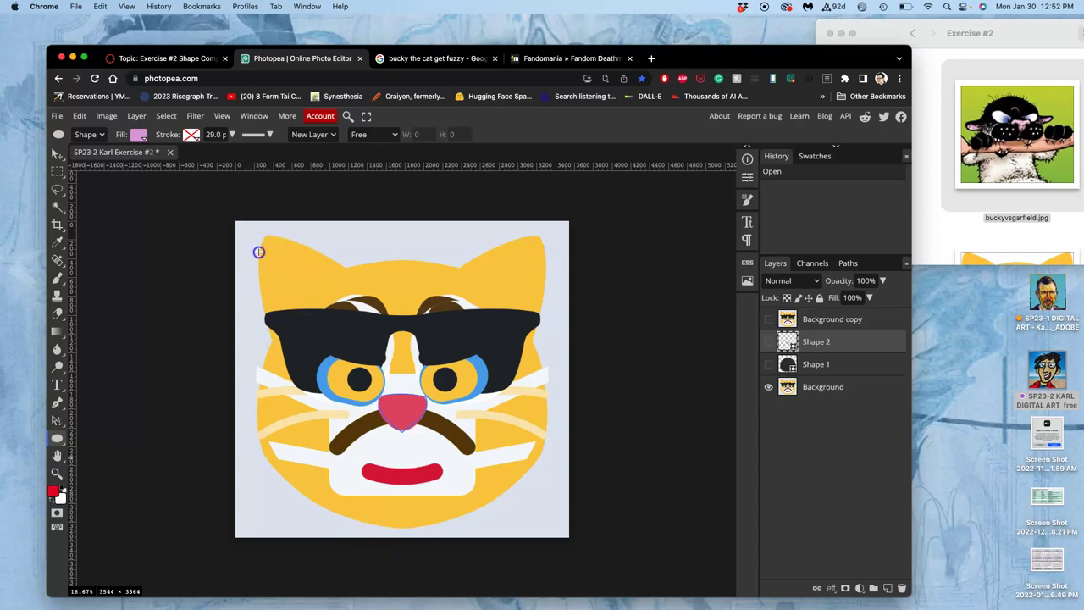
# - Draw a large pink ellipse covering the cat's face and adjust its top edge
pyautogui.moveTo(259, 252); pyautogui.dragTo(552, 529)
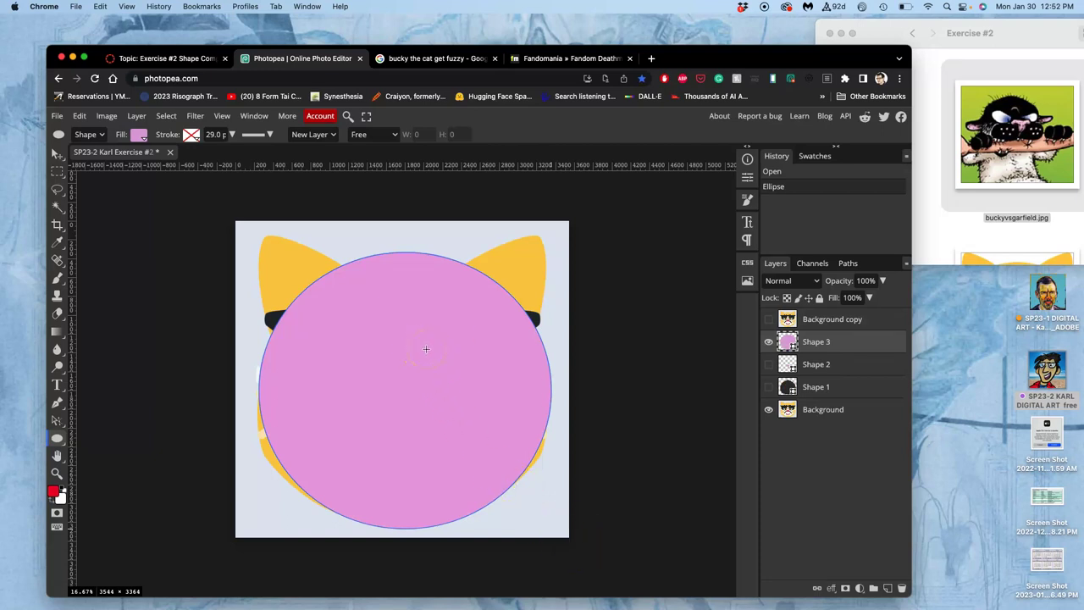
pyautogui.hotkey('ctrl', 'alt', 't')
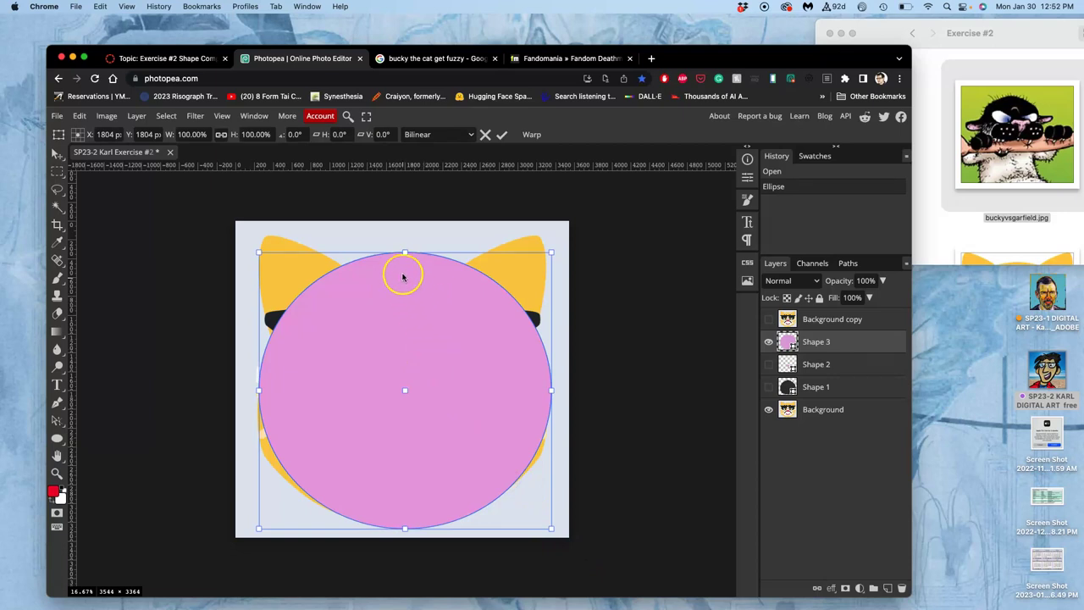
pyautogui.moveTo(406, 254)
pyautogui.mouseDown()
pyautogui.moveTo(403, 284)
pyautogui.moveTo(404, 264)
pyautogui.mouseUp()
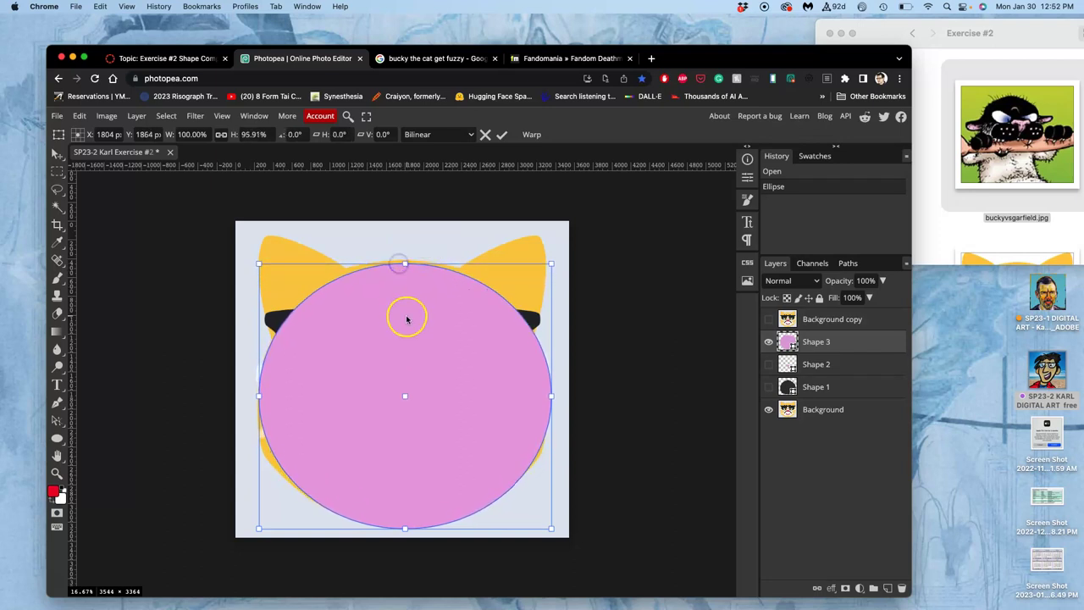
# - Warp the ellipse to pull its sides down and flatten the bottom edge, then commit
pyautogui.rightClick(406, 319)
pyautogui.click(440, 414)
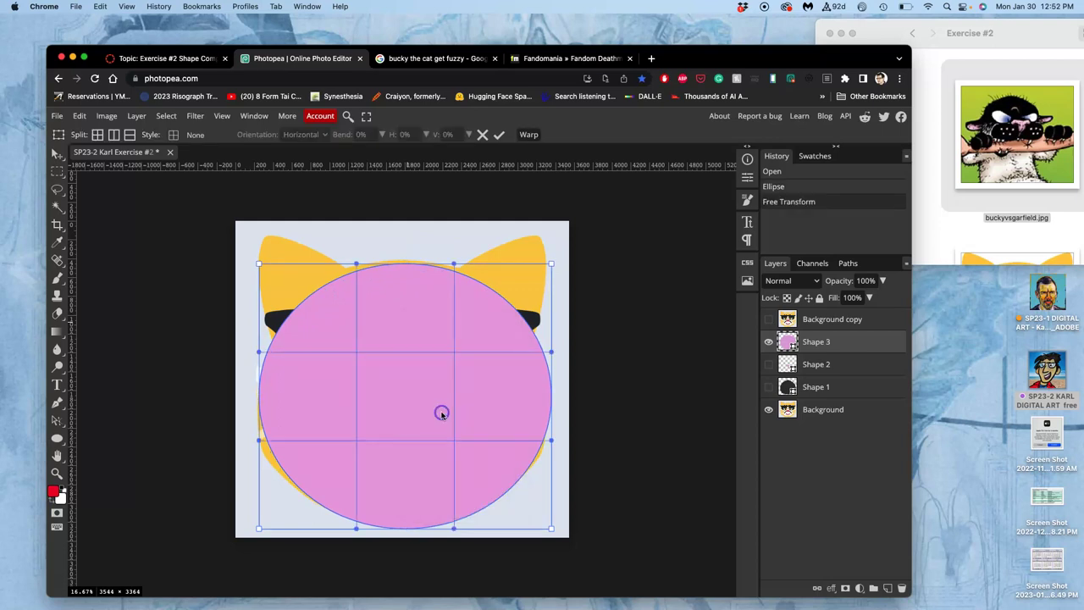
pyautogui.moveTo(260, 442); pyautogui.dragTo(255, 481)
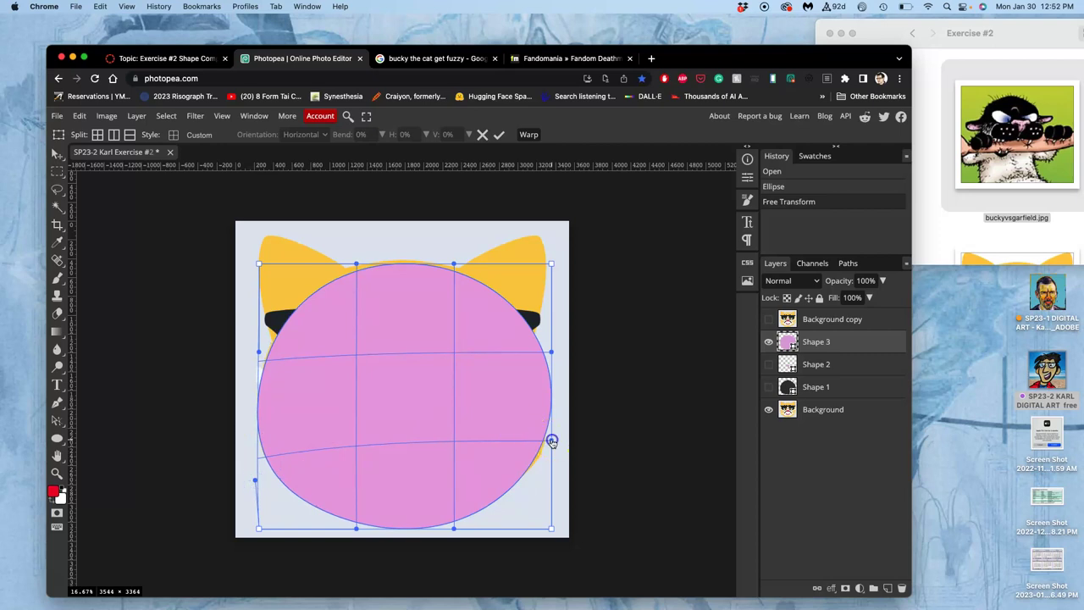
pyautogui.moveTo(552, 441); pyautogui.dragTo(555, 467)
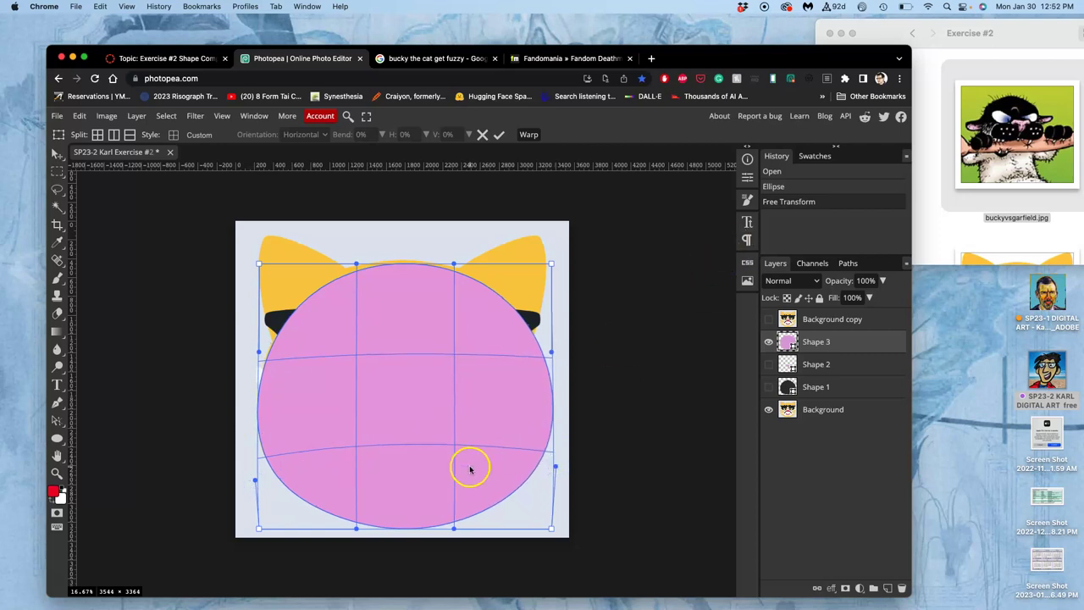
pyautogui.moveTo(413, 527); pyautogui.dragTo(413, 497)
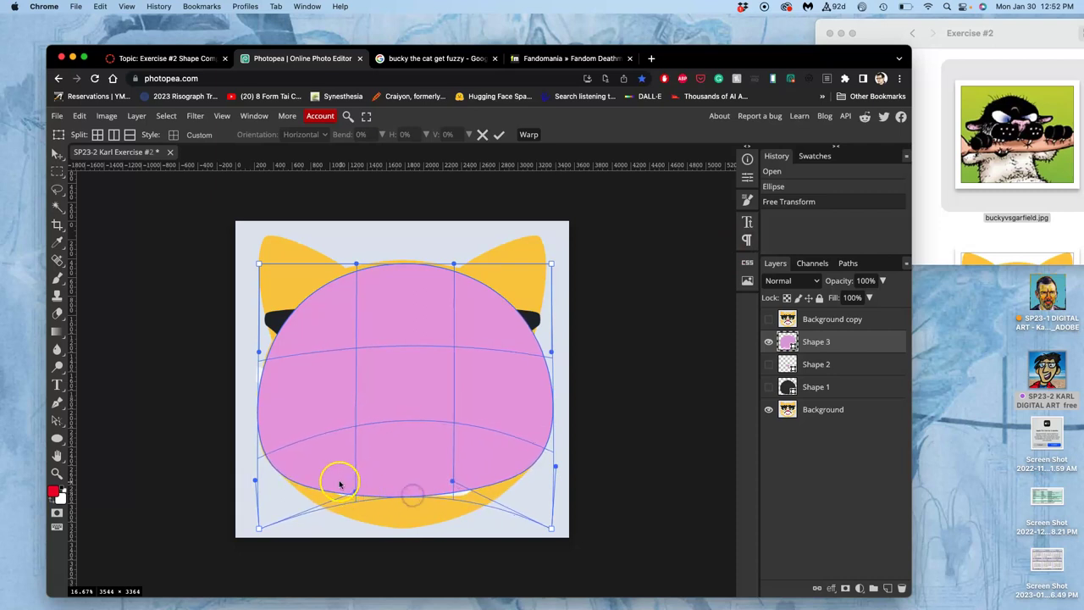
pyautogui.moveTo(314, 460); pyautogui.dragTo(313, 460)
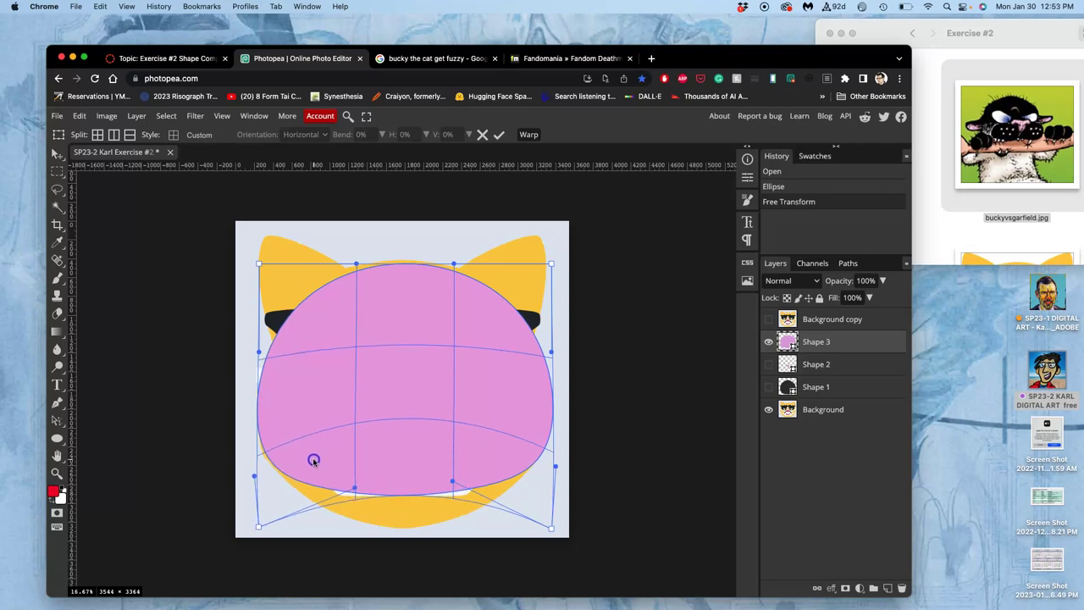
pyautogui.doubleClick(398, 413)
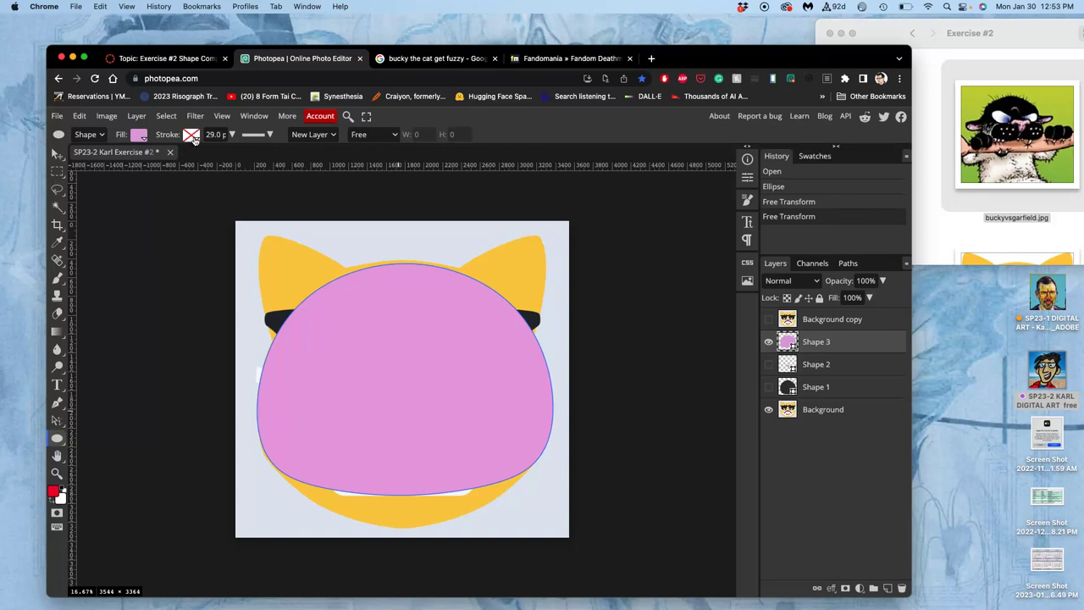
# - Keep the shape outline set to no colour and select the Shape 3 layer
pyautogui.click(192, 135)
pyautogui.click(226, 157)
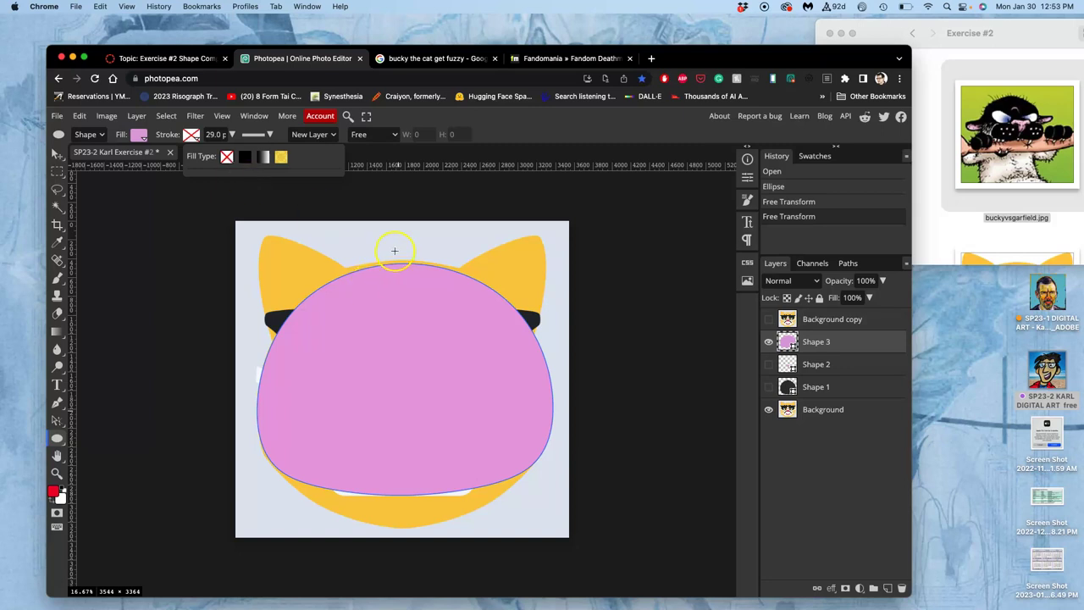
pyautogui.click(826, 343)
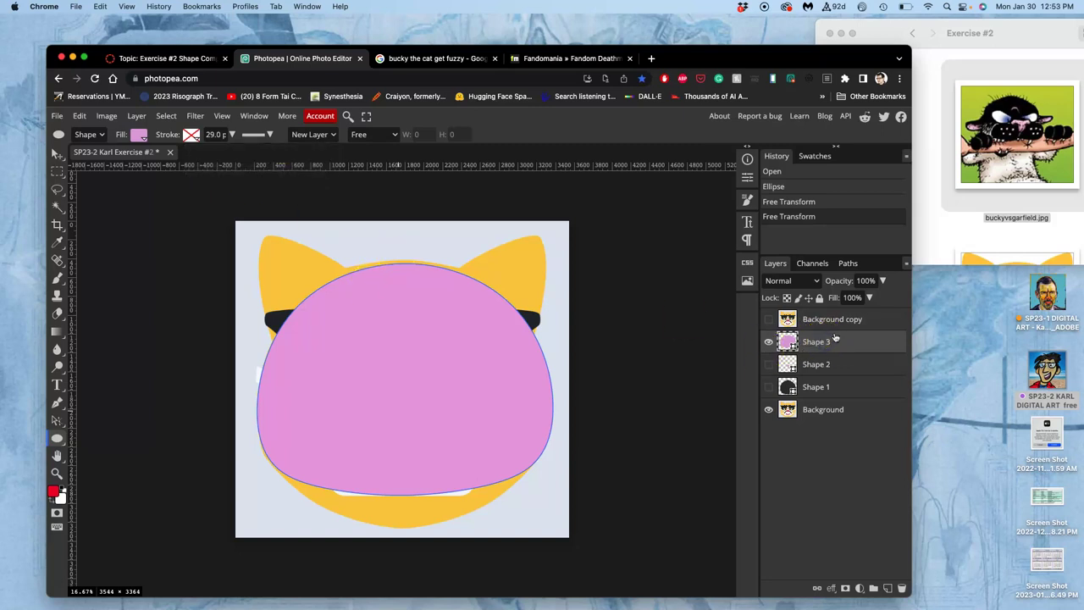
pyautogui.click(835, 338)
# - Fill the Shape 3 head with a dark navy-charcoal colour, 212d34
pyautogui.click(139, 135)
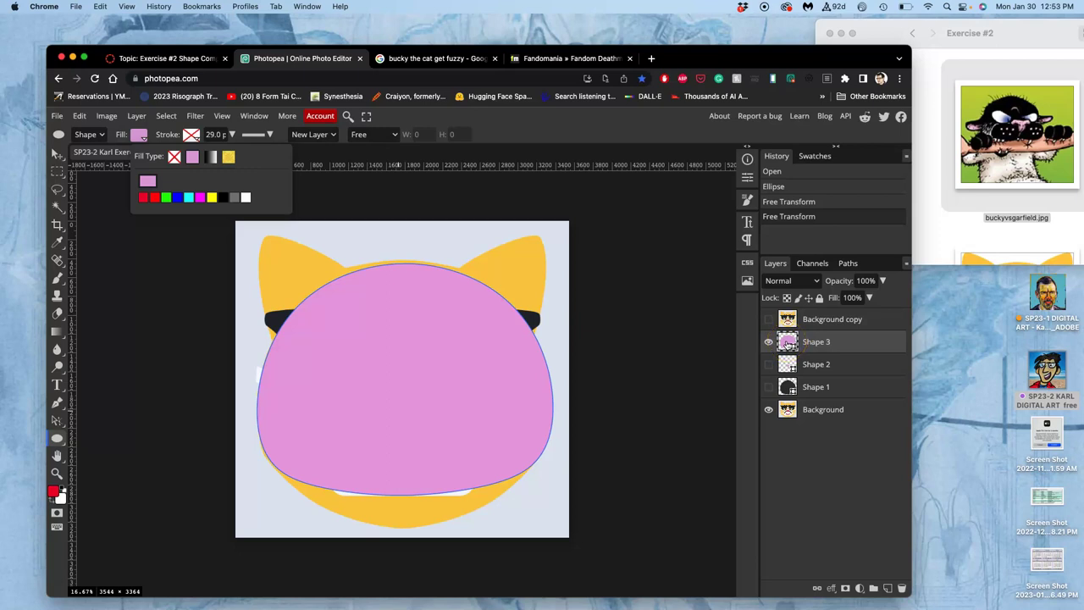
pyautogui.doubleClick(788, 342)
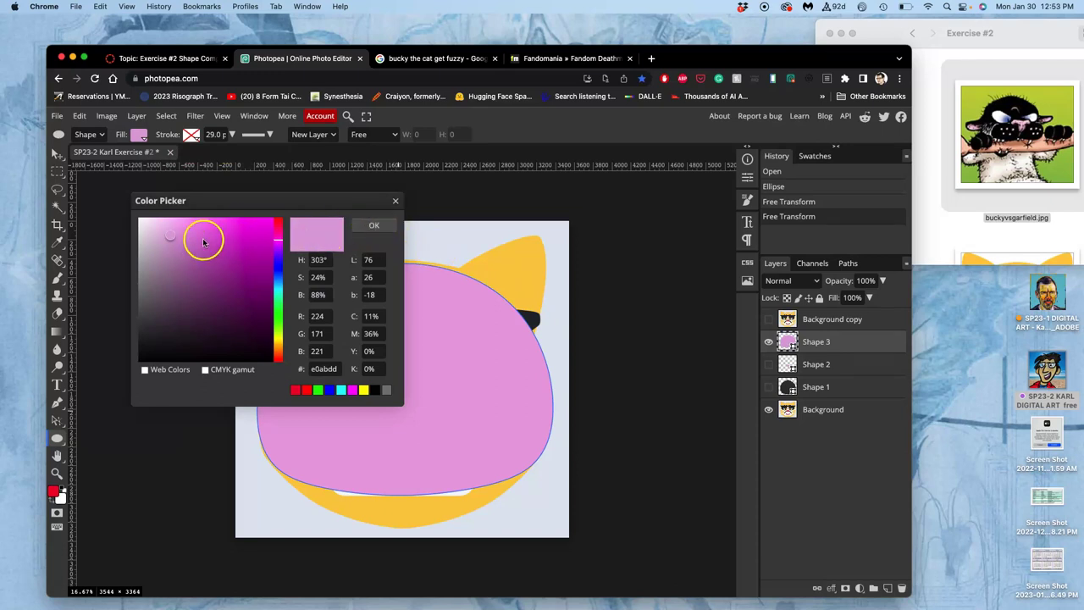
pyautogui.click(532, 274)
pyautogui.click(532, 318)
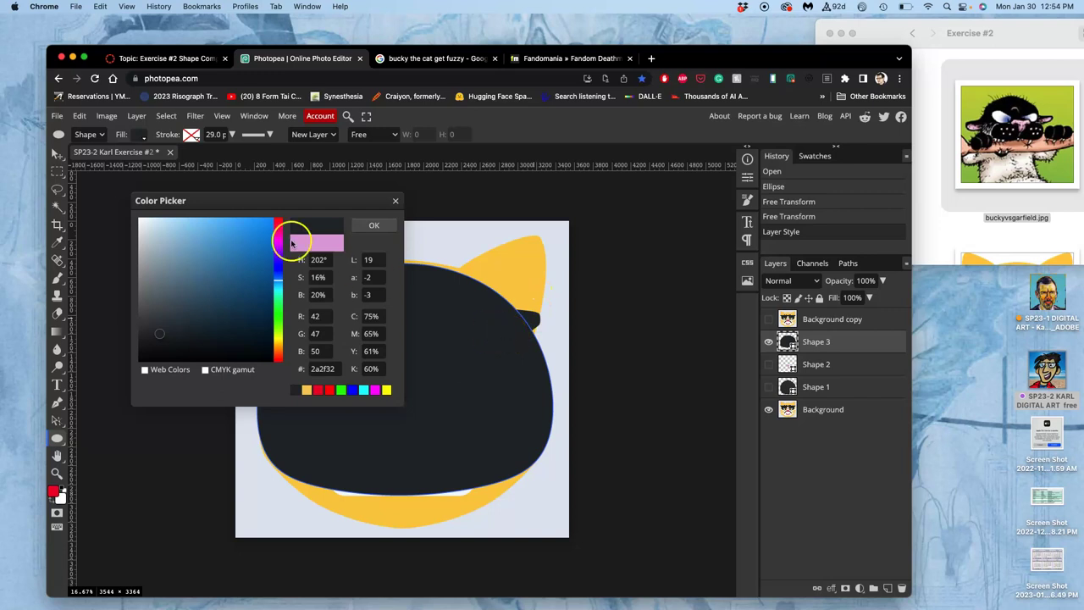
pyautogui.moveTo(183, 235)
pyautogui.mouseDown()
pyautogui.moveTo(180, 276)
pyautogui.moveTo(217, 307)
pyautogui.moveTo(276, 283)
pyautogui.moveTo(245, 333)
pyautogui.moveTo(235, 339)
pyautogui.moveTo(225, 320)
pyautogui.moveTo(188, 335)
pyautogui.moveTo(170, 325)
pyautogui.moveTo(187, 334)
pyautogui.mouseUp()
pyautogui.click(277, 291)
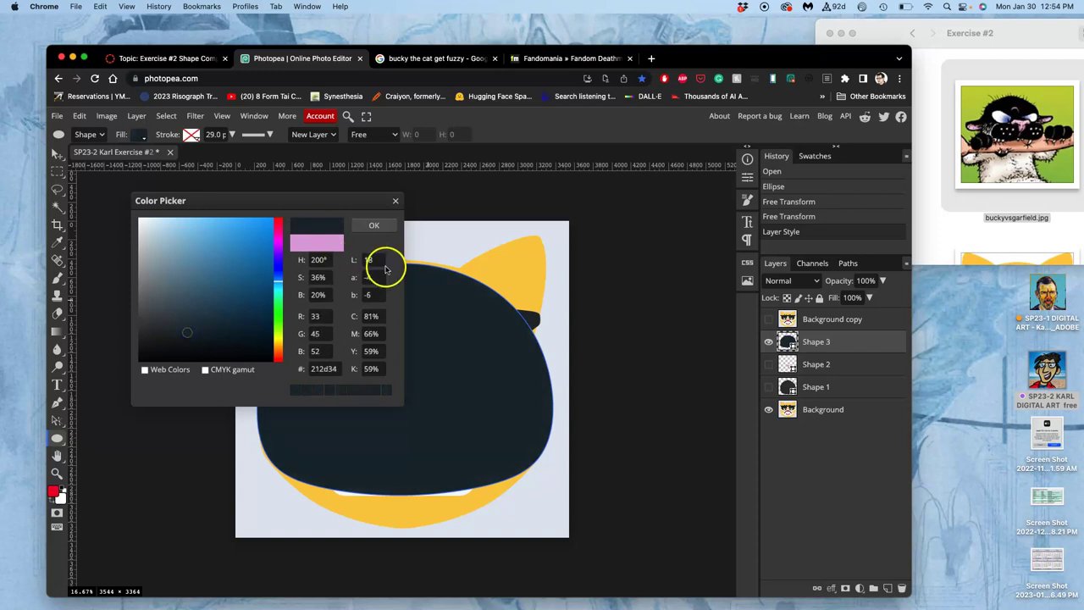
pyautogui.click(375, 226)
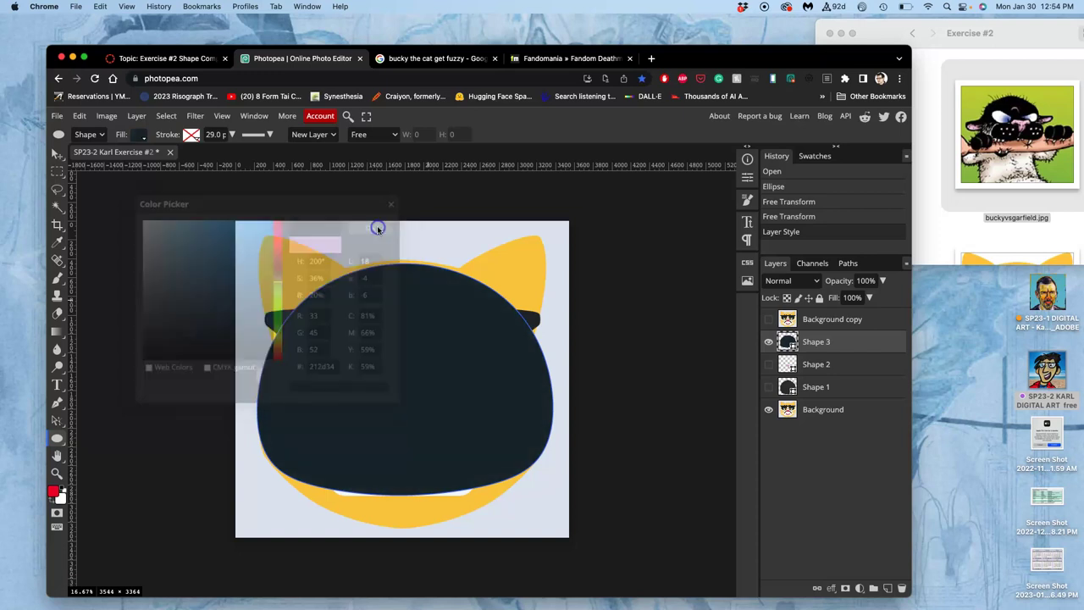
# - Compare the dark head with Shape 1, then delete the Shape 1 layer
pyautogui.click(768, 386)
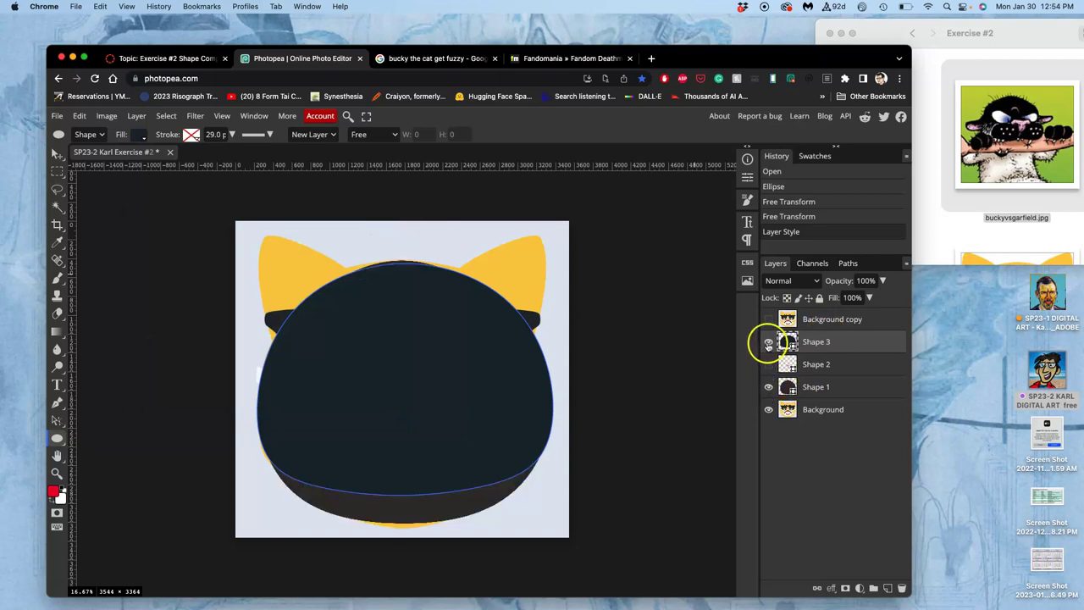
pyautogui.click(769, 341)
pyautogui.click(768, 342)
pyautogui.click(768, 342)
pyautogui.click(768, 342)
pyautogui.moveTo(853, 391); pyautogui.dragTo(902, 588)
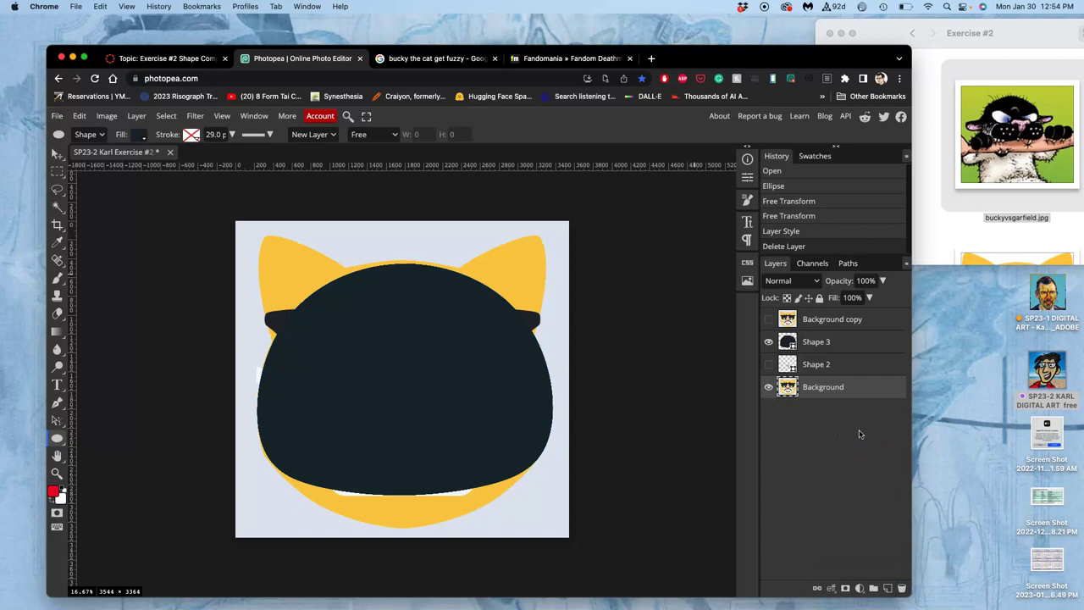
# - Move the dark head layer Shape 3 below the pink nose layer Shape 2
pyautogui.moveTo(820, 343); pyautogui.dragTo(829, 376)
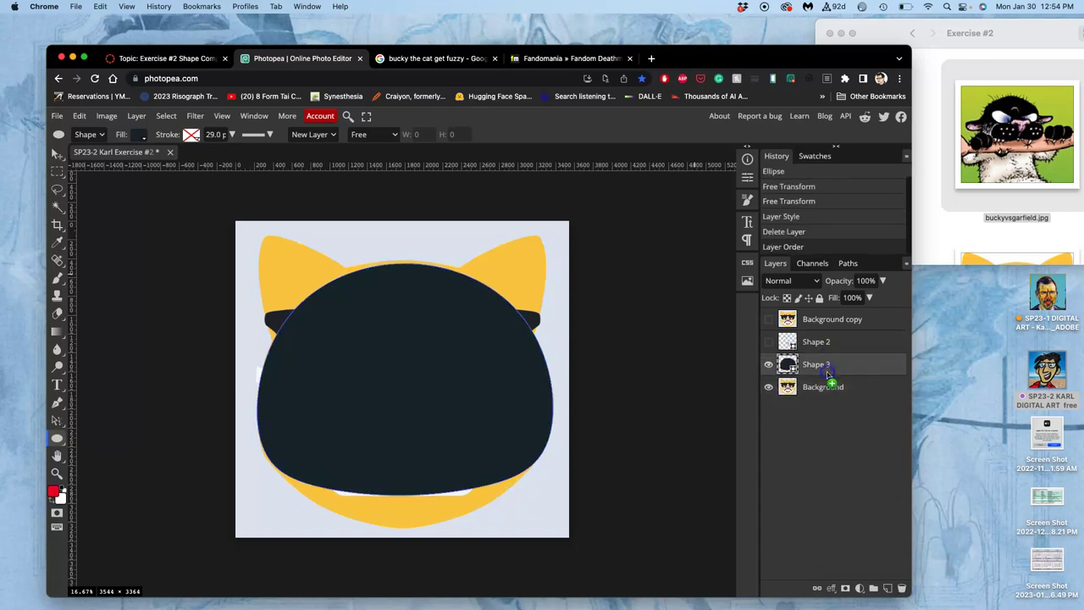
pyautogui.click(769, 342)
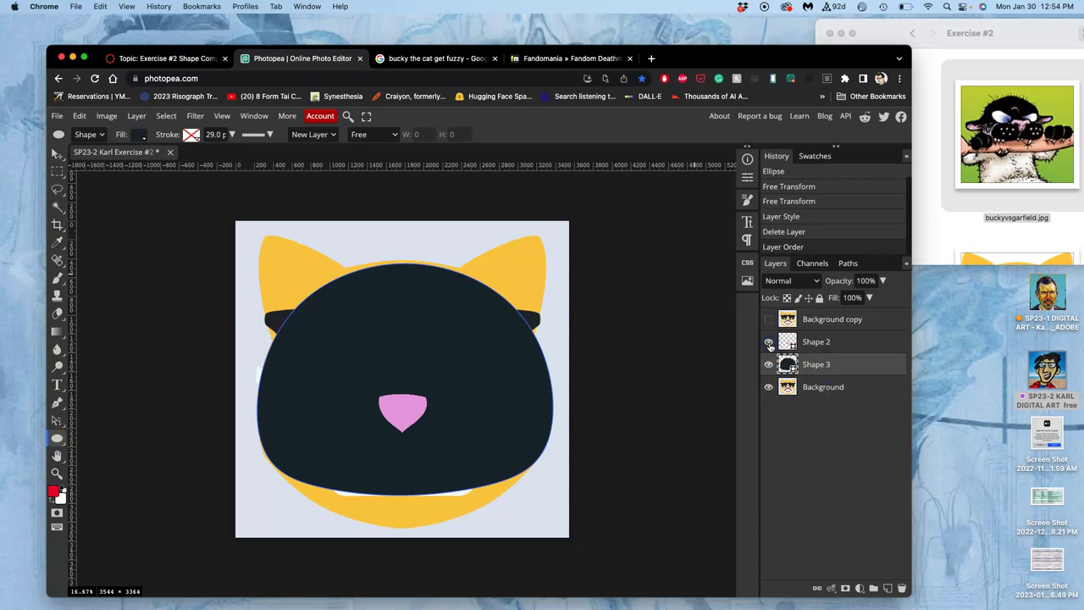
pyautogui.click(769, 343)
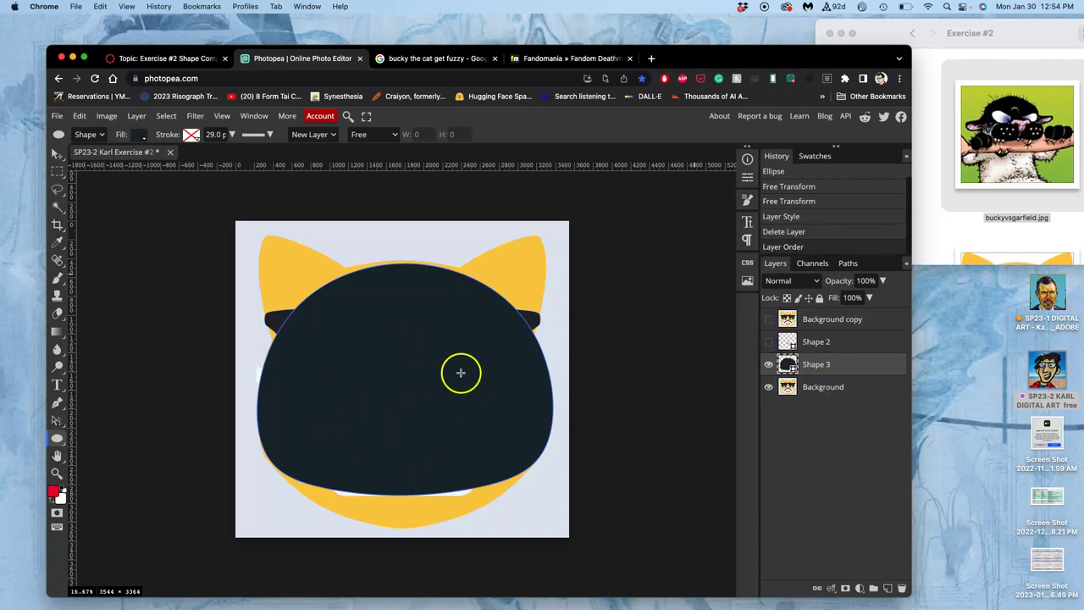
# - Delete the Background copy layer and hide Shape 3 to reveal the cat face
pyautogui.click(820, 320)
pyautogui.press('Delete')
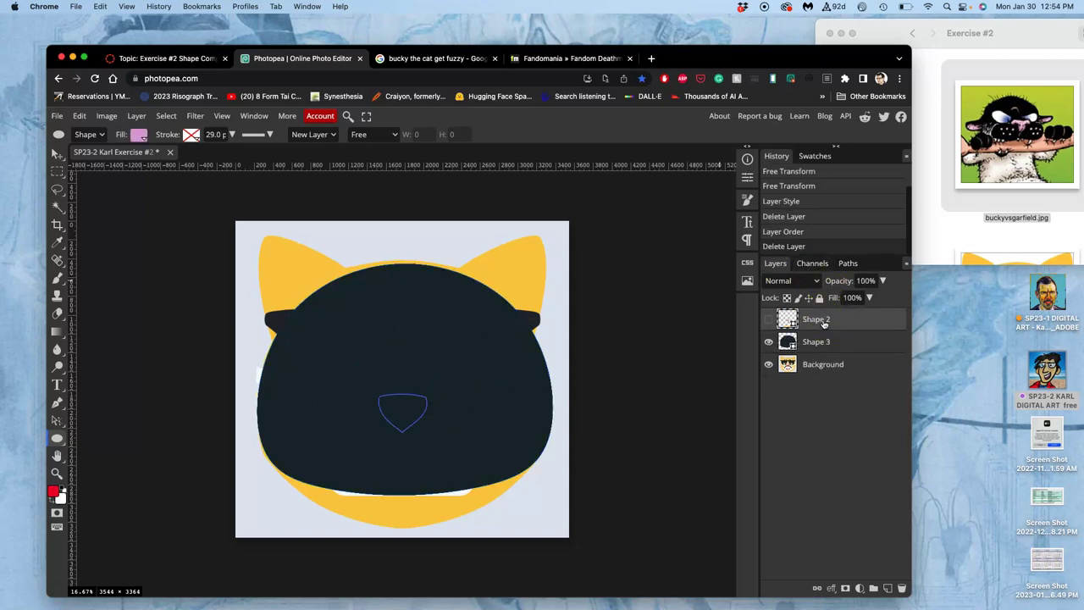
pyautogui.click(860, 366)
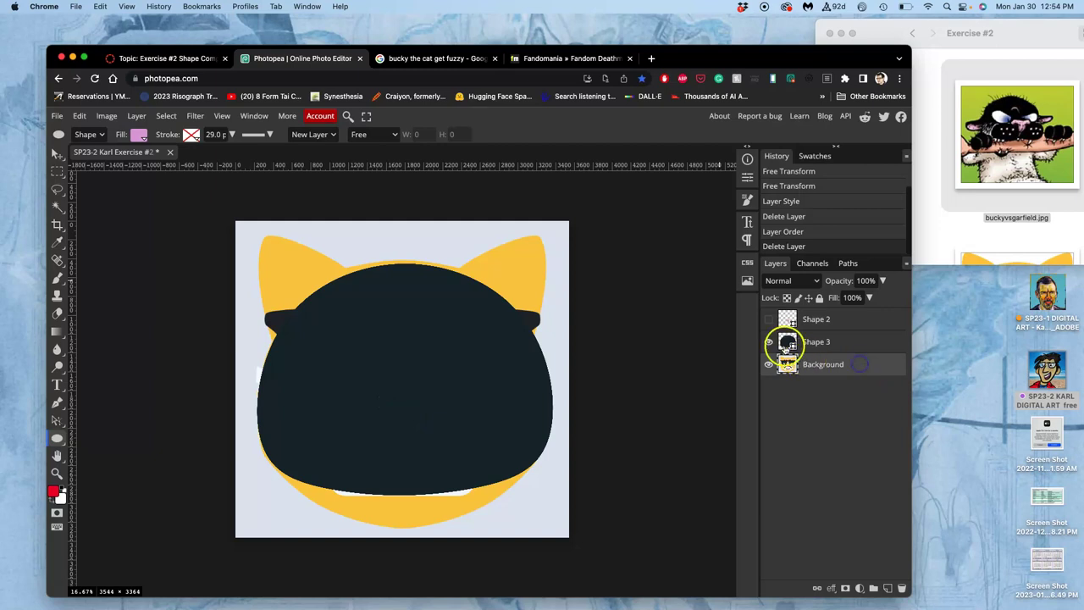
pyautogui.click(768, 342)
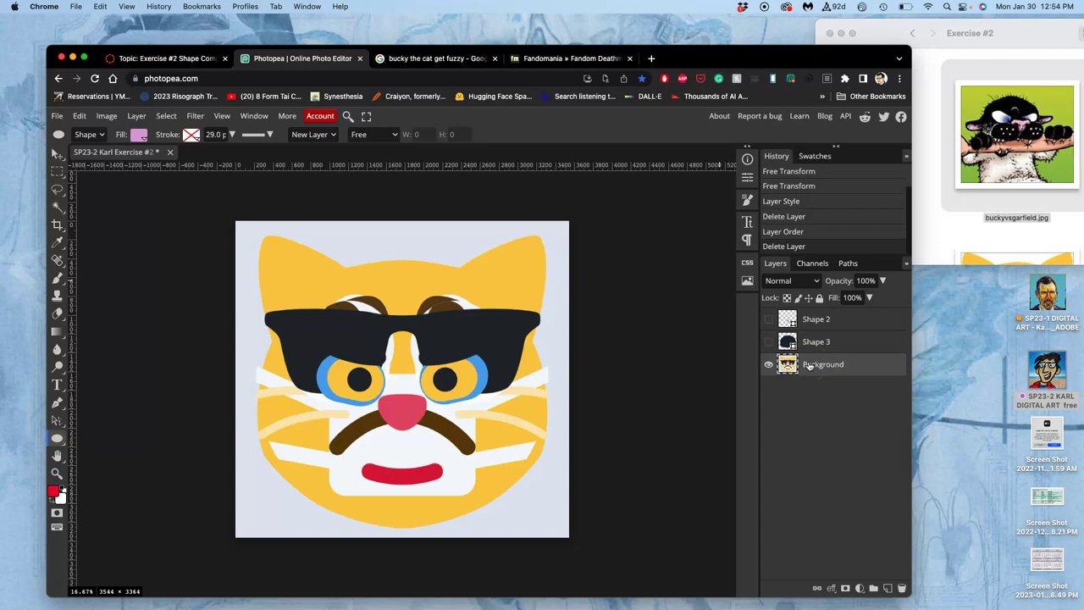
# - Duplicate the Background layer, move the copy to the top, and show the pink nose
pyautogui.press('super+j')
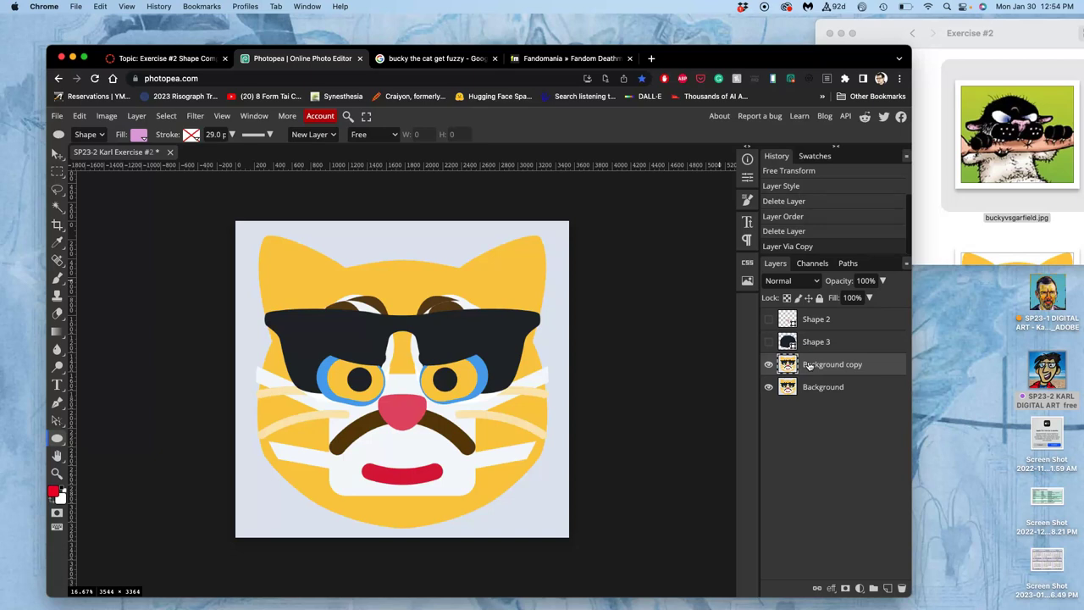
pyautogui.moveTo(809, 365); pyautogui.dragTo(808, 312)
pyautogui.click(769, 341)
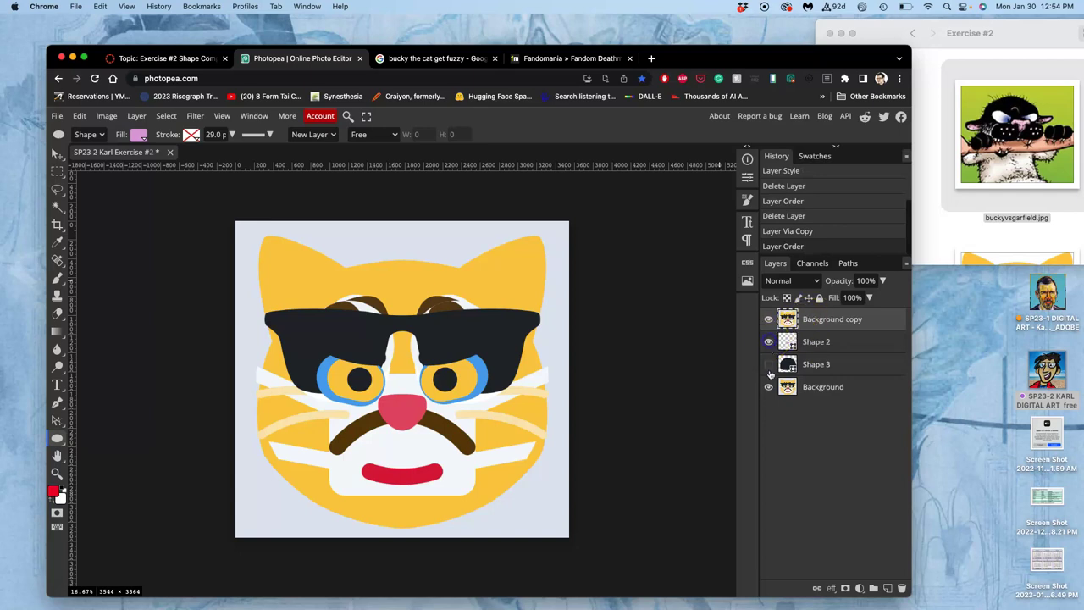
# - Set the Background copy to 30% opacity and lock it completely
pyautogui.click(882, 281)
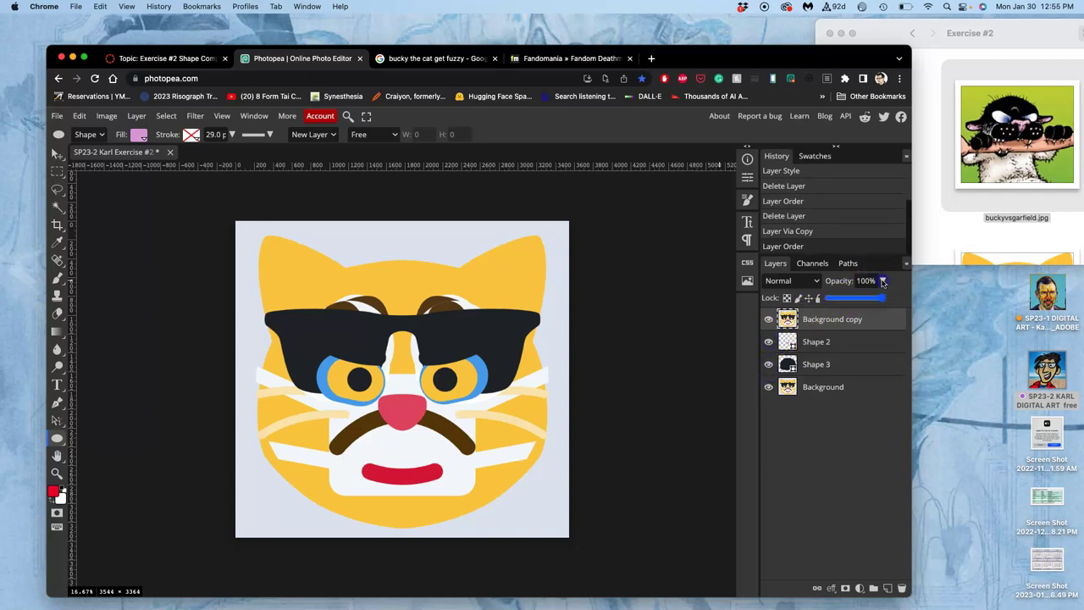
pyautogui.moveTo(882, 296); pyautogui.dragTo(850, 302)
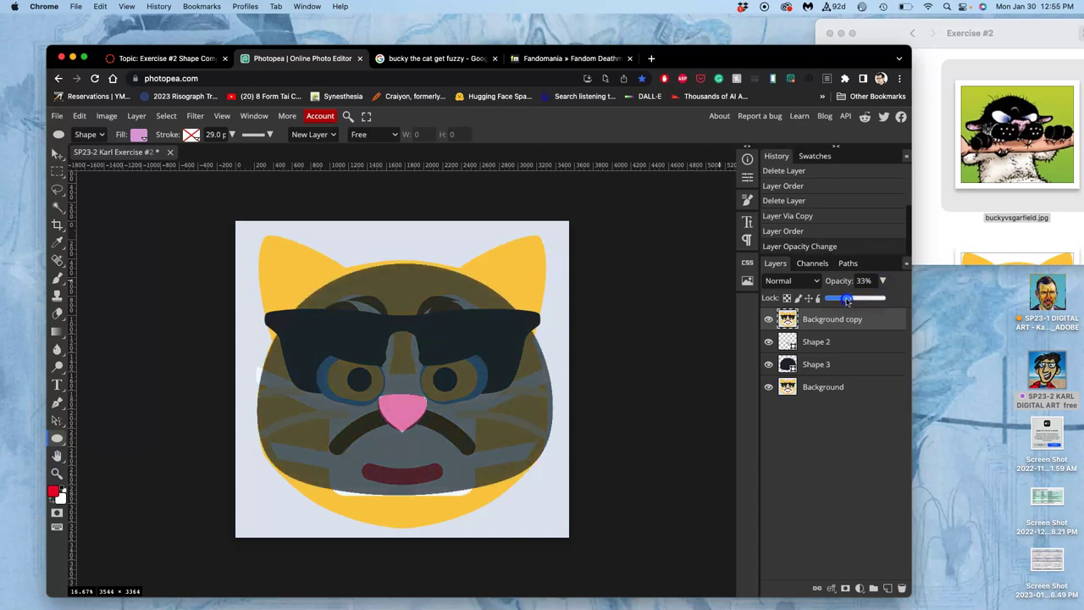
pyautogui.click(888, 310)
pyautogui.click(820, 298)
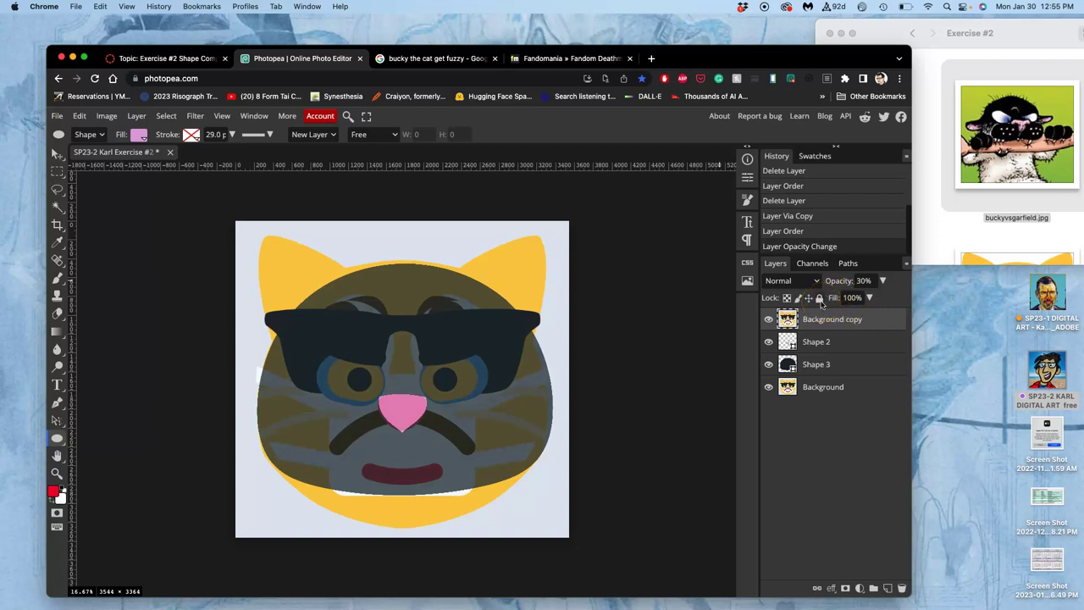
pyautogui.click(820, 299)
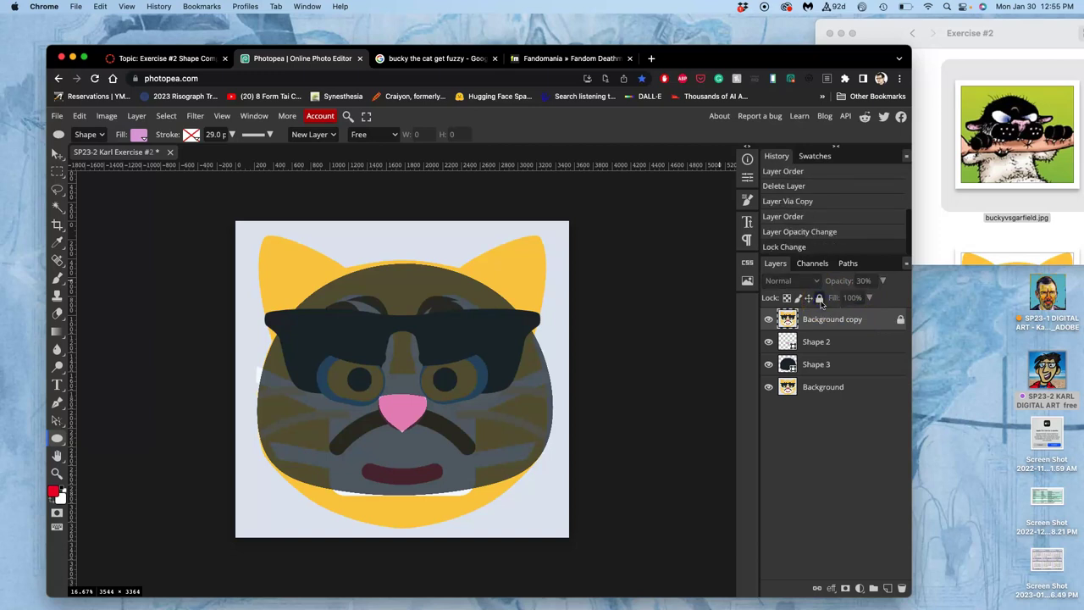
pyautogui.click(57, 155)
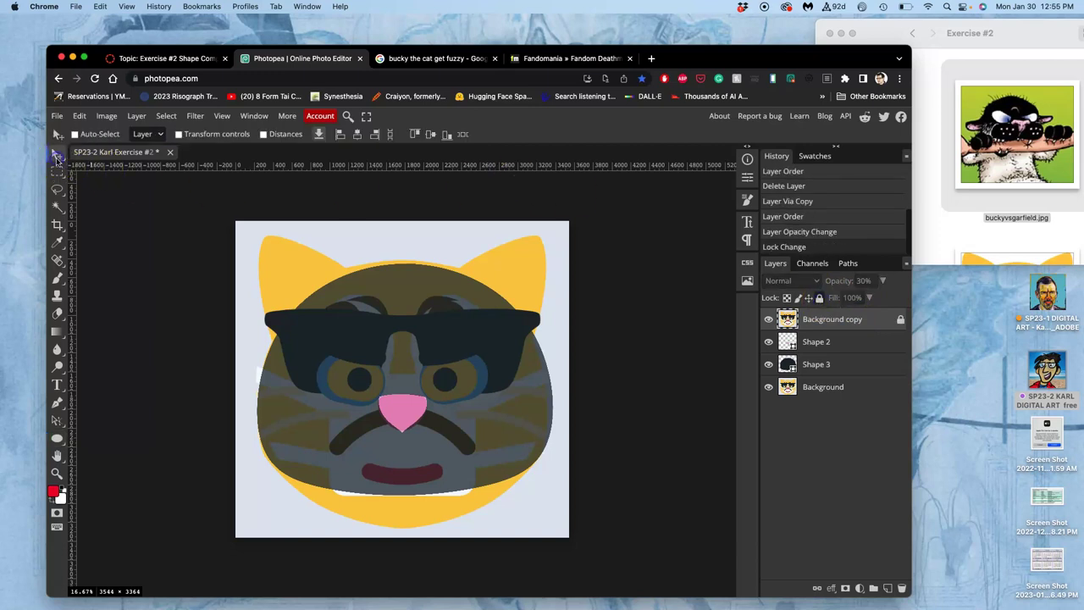
# - Turn on Auto-Select and nudge the pink nose shape upward to centre it on the nose
pyautogui.click(408, 411)
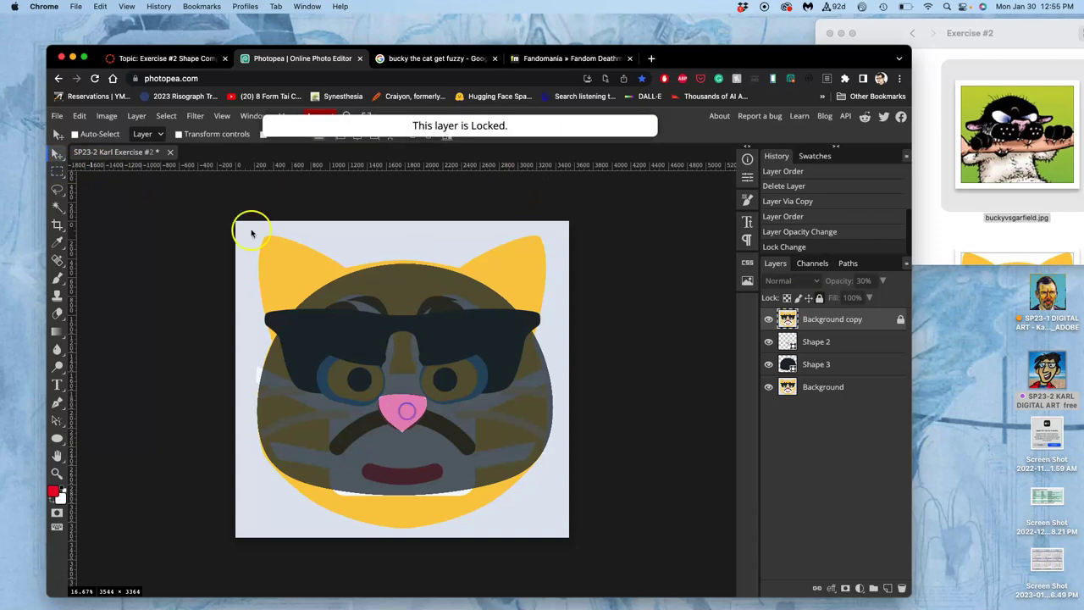
pyautogui.click(74, 134)
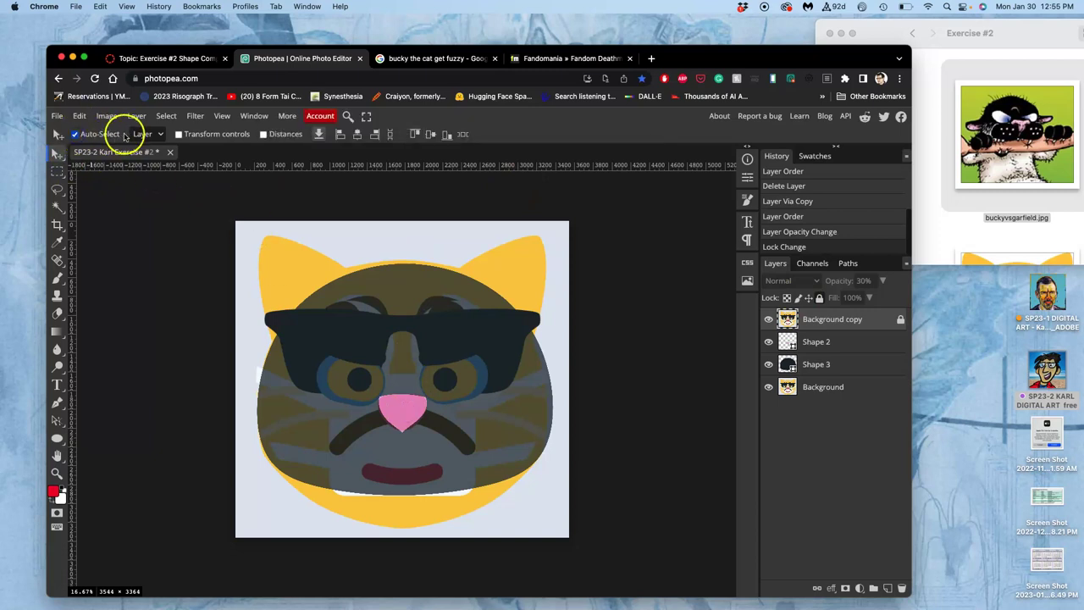
pyautogui.click(407, 410)
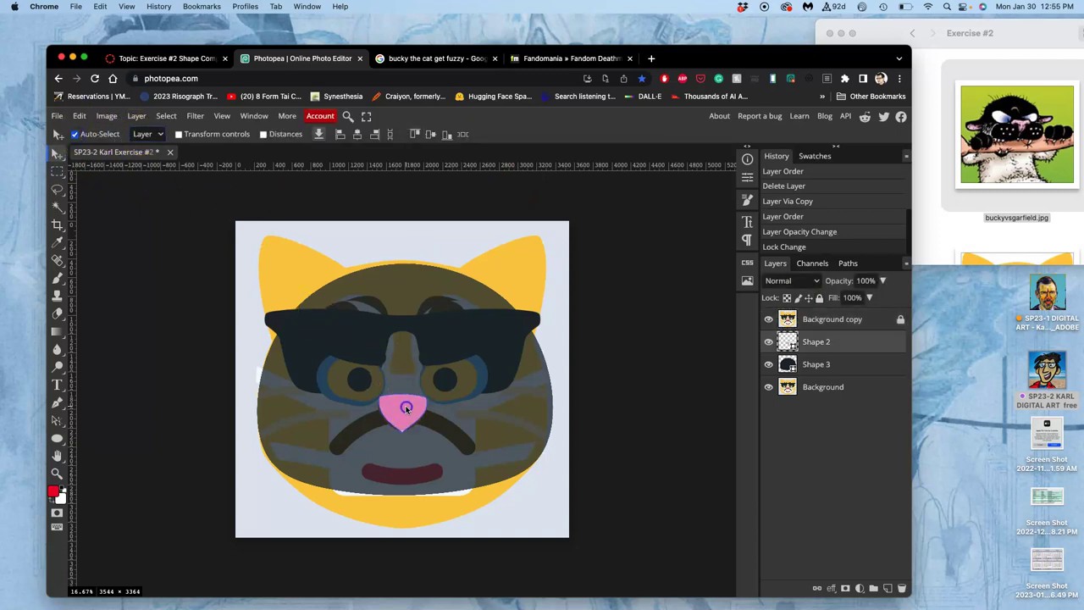
pyautogui.moveTo(407, 409)
pyautogui.mouseDown()
pyautogui.moveTo(387, 346)
pyautogui.moveTo(416, 361)
pyautogui.moveTo(348, 371)
pyautogui.moveTo(403, 398)
pyautogui.moveTo(406, 411)
pyautogui.mouseUp()
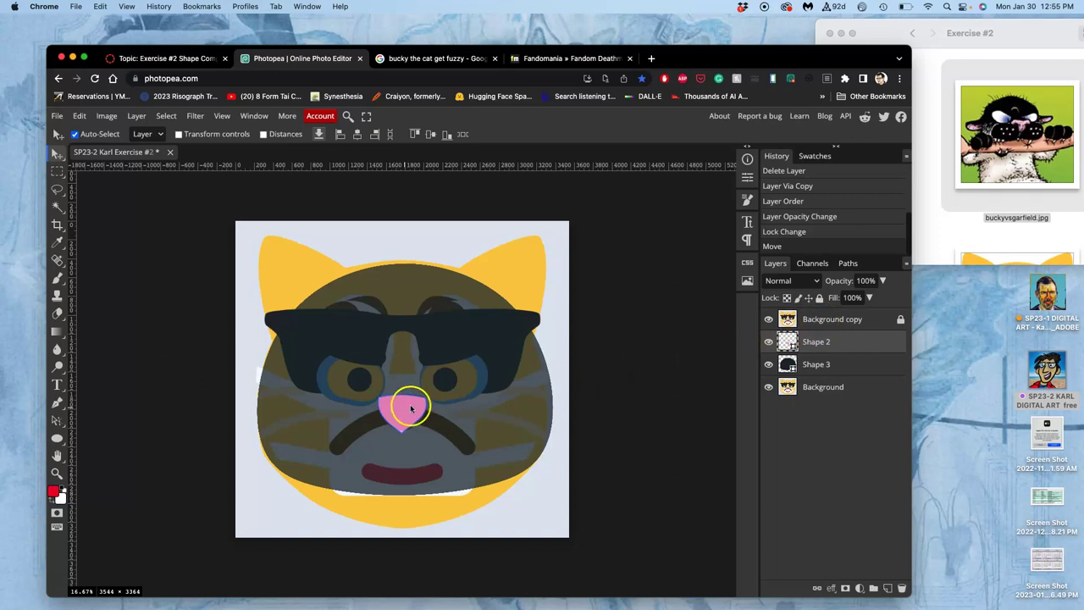
pyautogui.scroll(5, 410, 404)
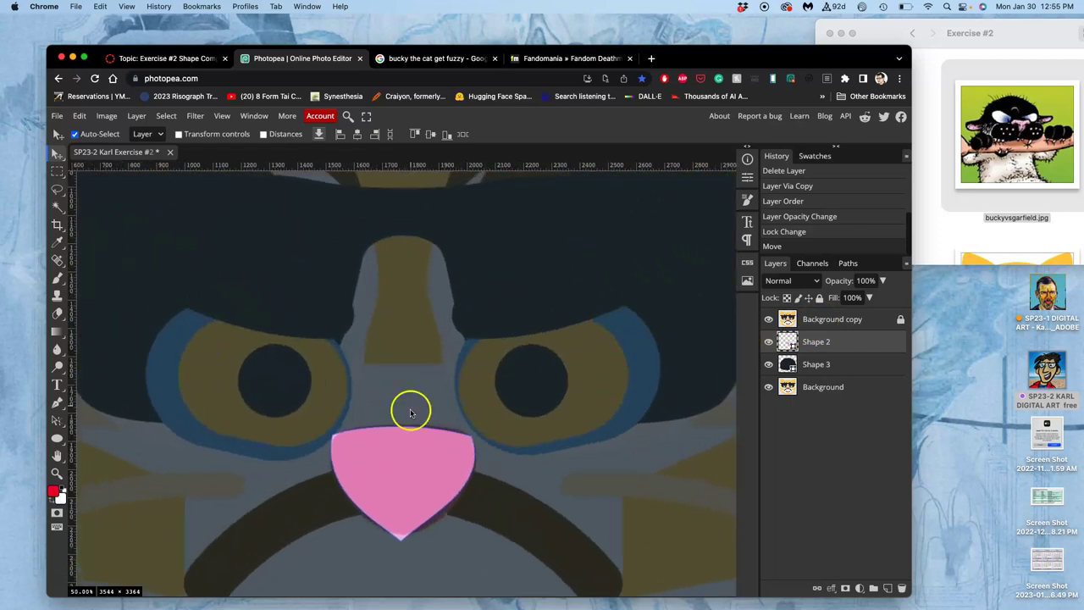
pyautogui.moveTo(412, 470); pyautogui.dragTo(414, 465)
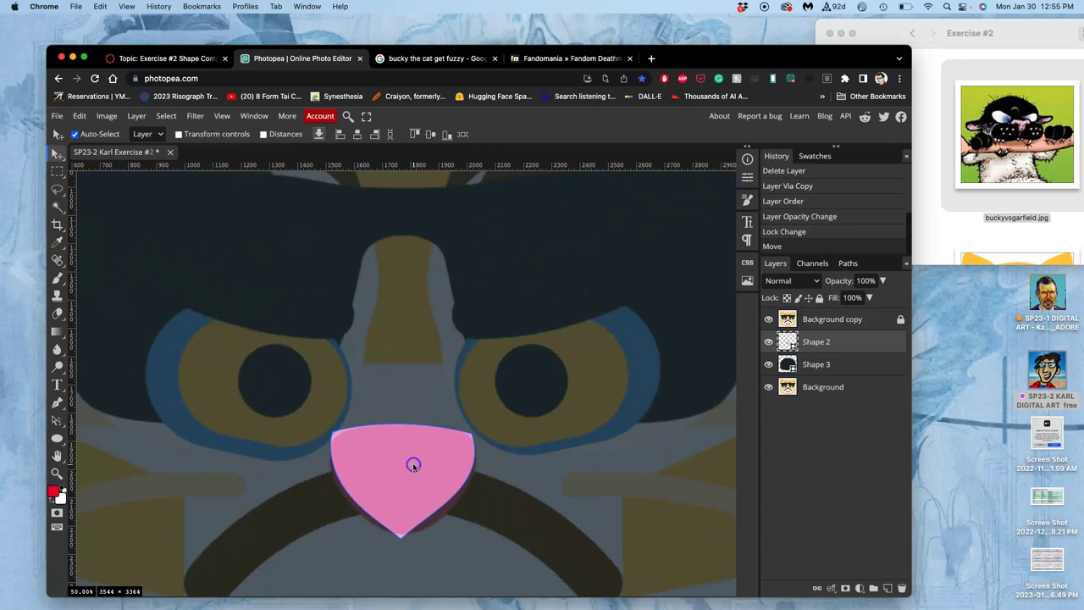
pyautogui.scroll(-3, 409, 473)
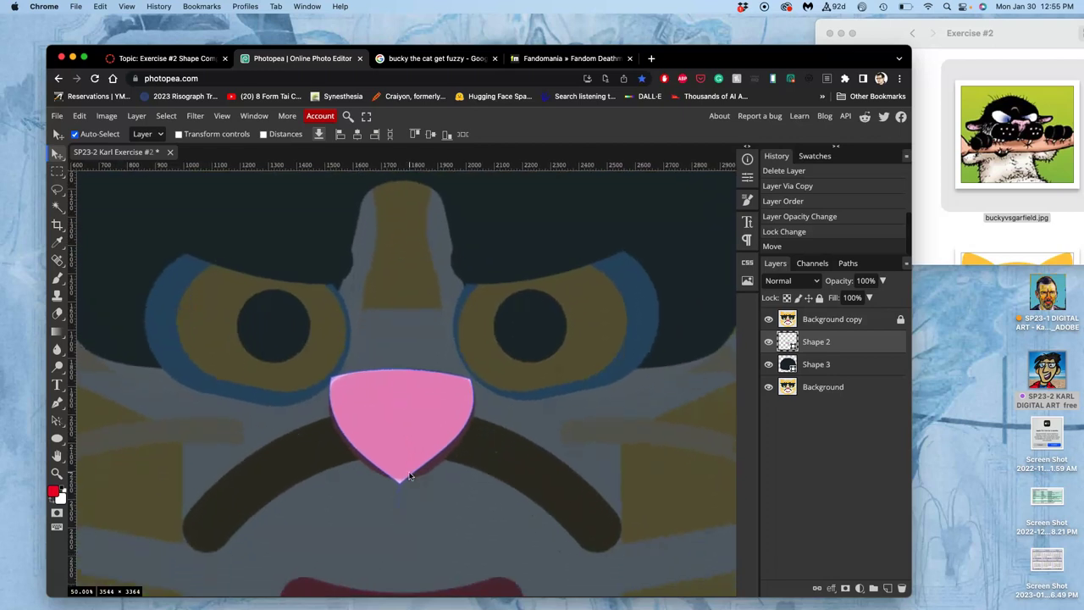
# - Delete the pink nose layer Shape 2 and zoom out to show the whole cat
pyautogui.press('Delete')
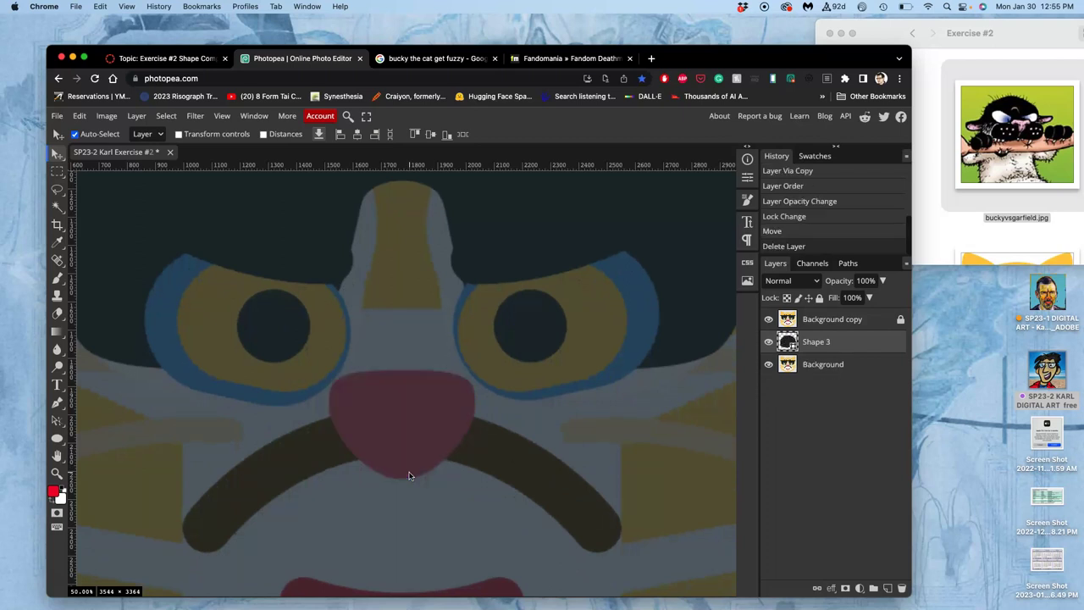
pyautogui.click(460, 432)
pyautogui.scroll(-2, 461, 432)
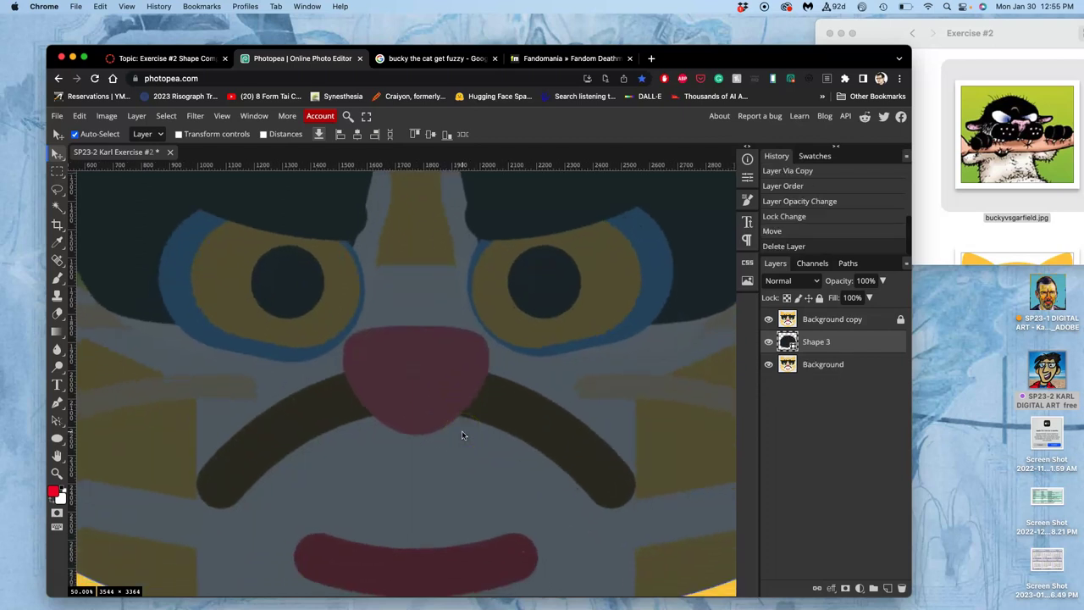
pyautogui.press('super+minus')
pyautogui.moveTo(412, 316); pyautogui.dragTo(433, 309)
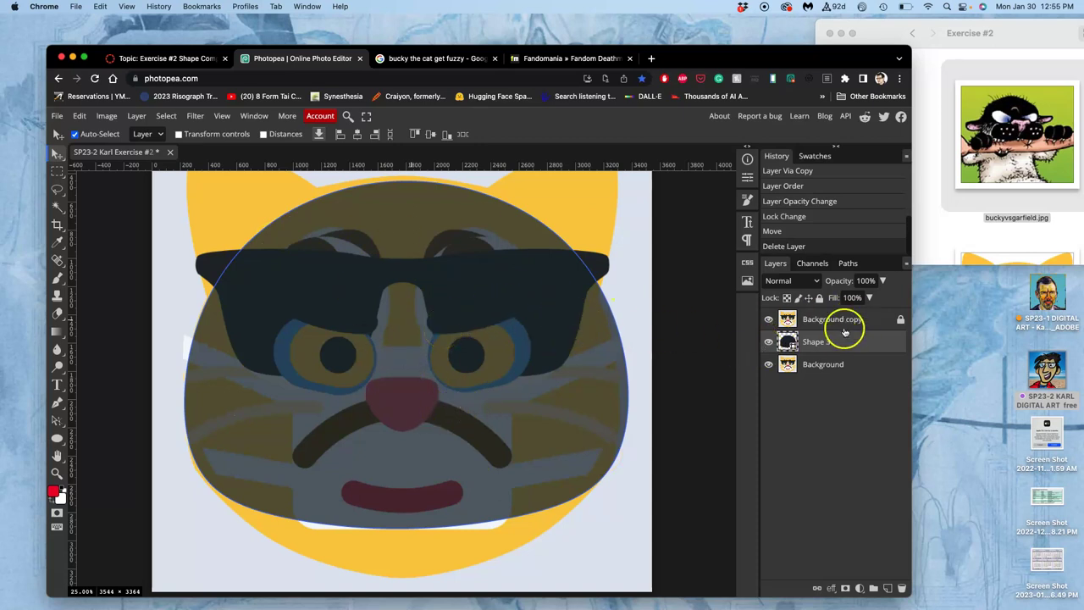
# - Duplicate the dark head layer Shape 3 and close the stray browser tab
pyautogui.press('super+j')
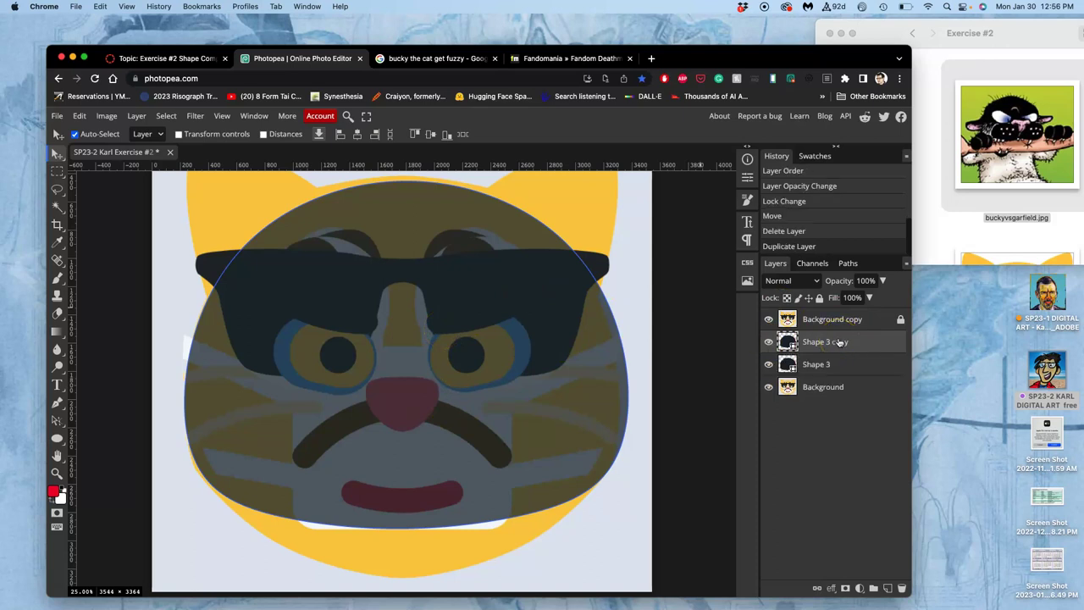
pyautogui.press('super+t')
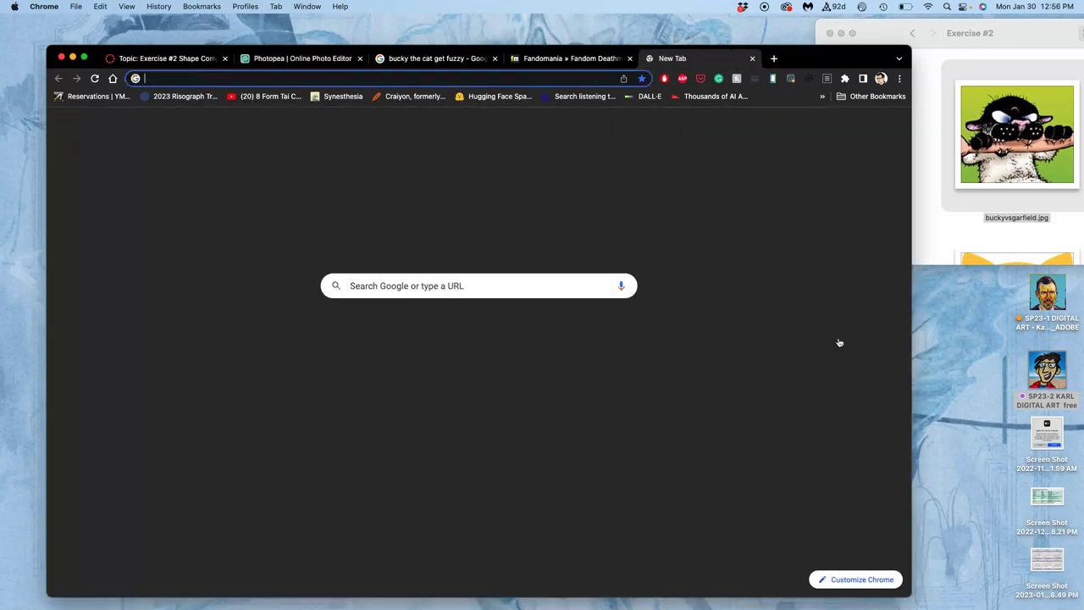
pyautogui.click(767, 58)
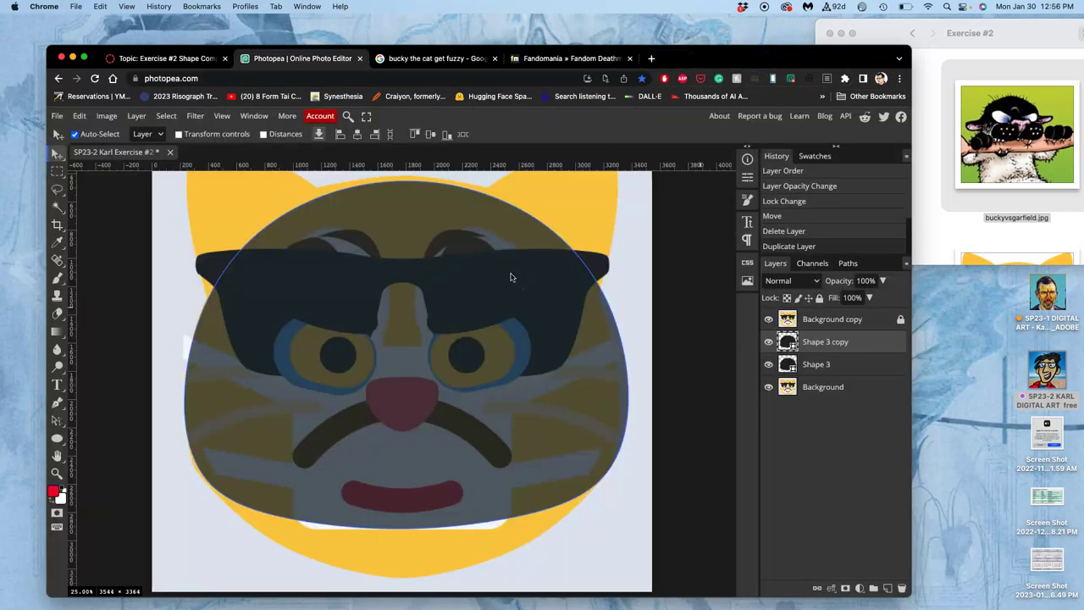
# - Flip the Shape 3 copy vertically and shrink it down onto the cat's nose
pyautogui.press('super+alt+t')
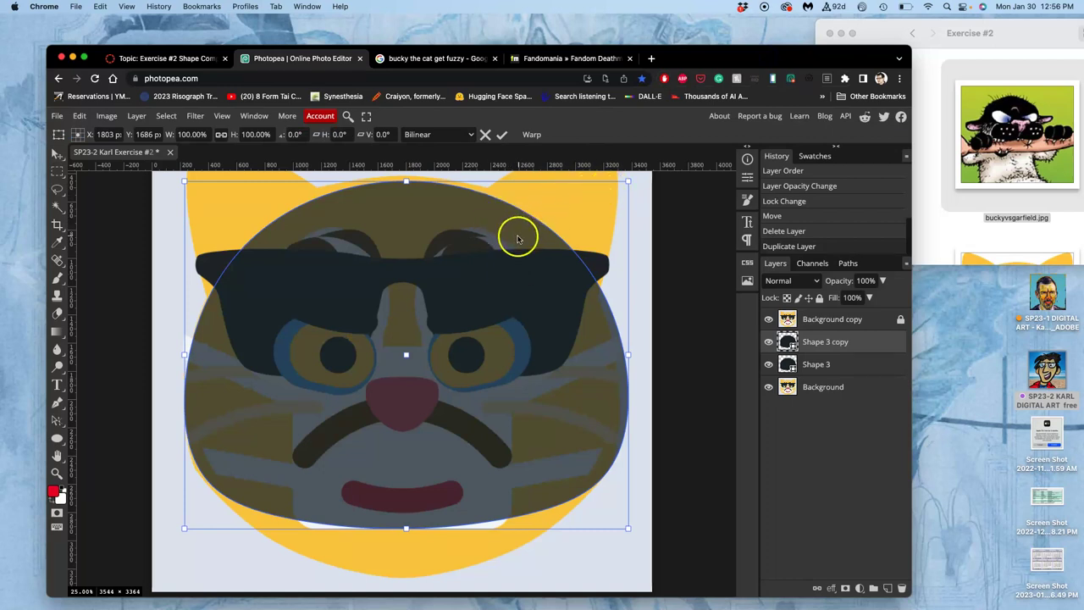
pyautogui.rightClick(461, 257)
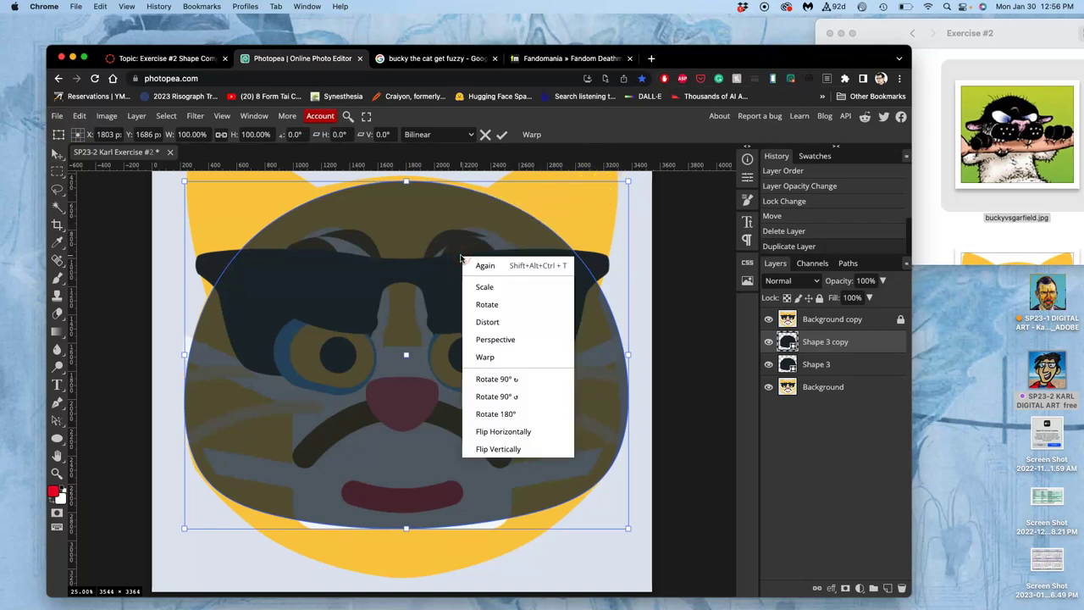
pyautogui.click(493, 448)
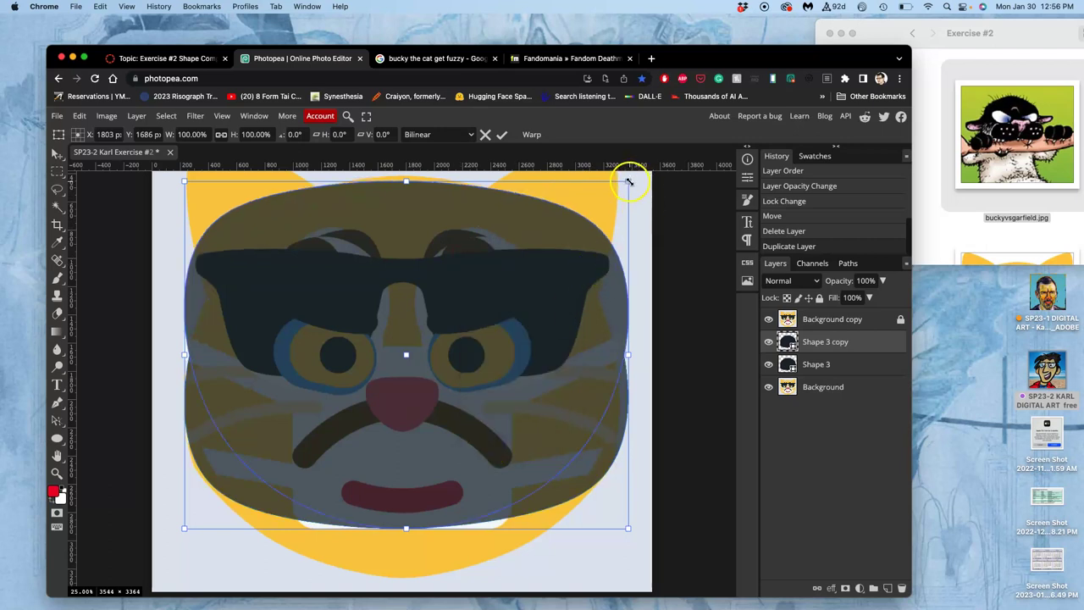
pyautogui.moveTo(631, 181); pyautogui.dragTo(426, 394)
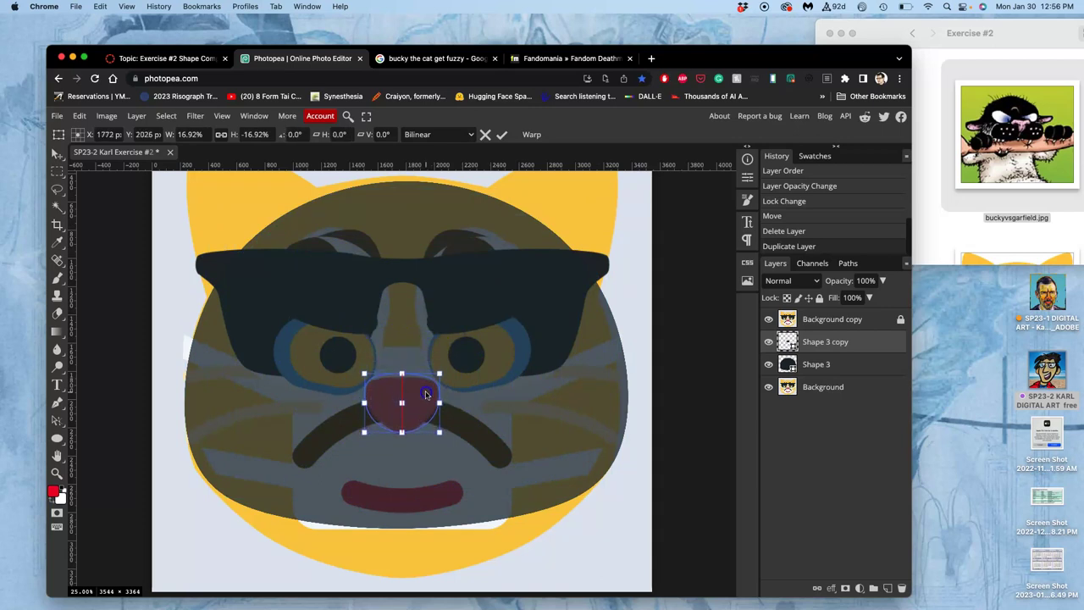
pyautogui.press('Return')
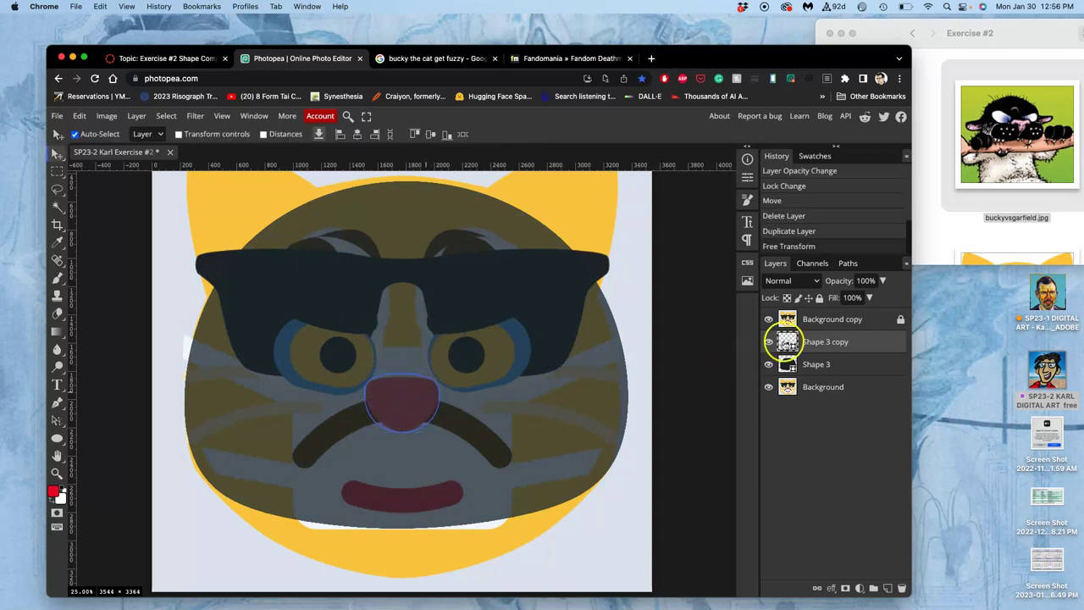
# - Fill the new nose shape with light pink e5aee4
pyautogui.doubleClick(786, 342)
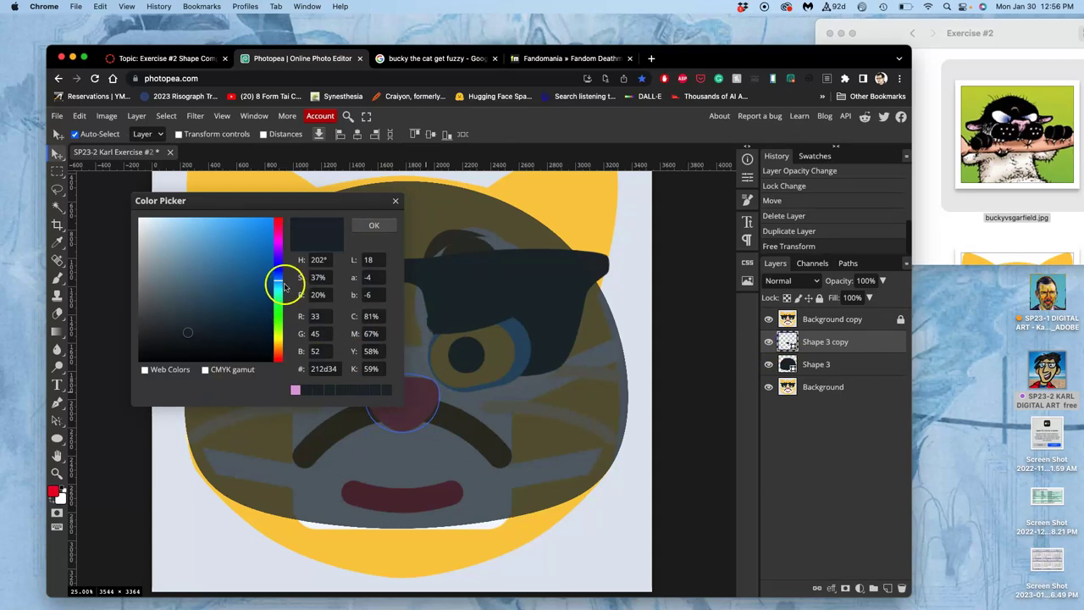
pyautogui.click(278, 241)
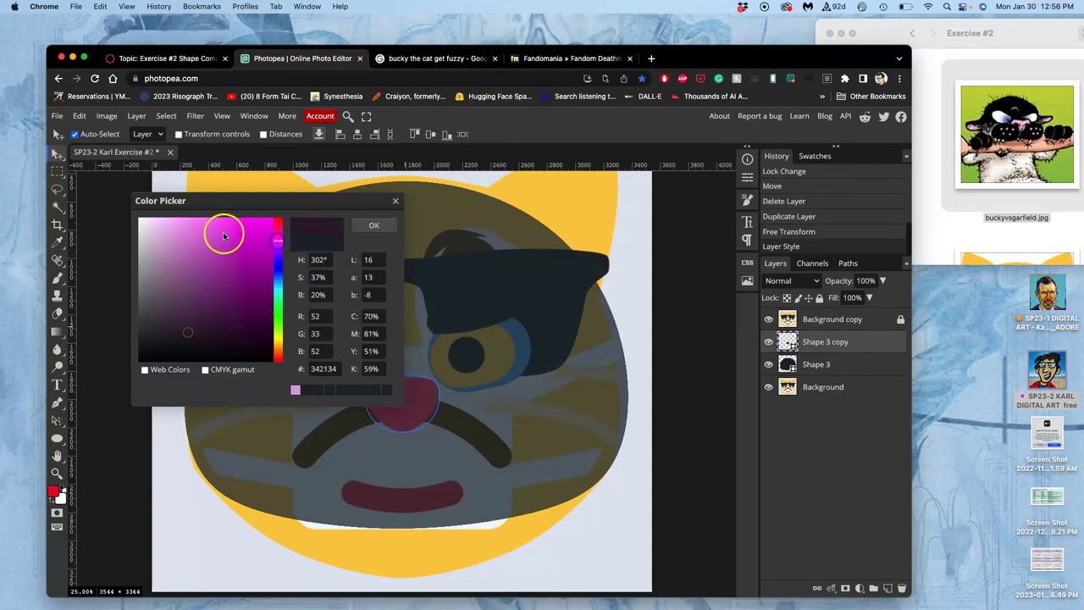
pyautogui.click(183, 235)
pyautogui.moveTo(183, 235); pyautogui.dragTo(172, 232)
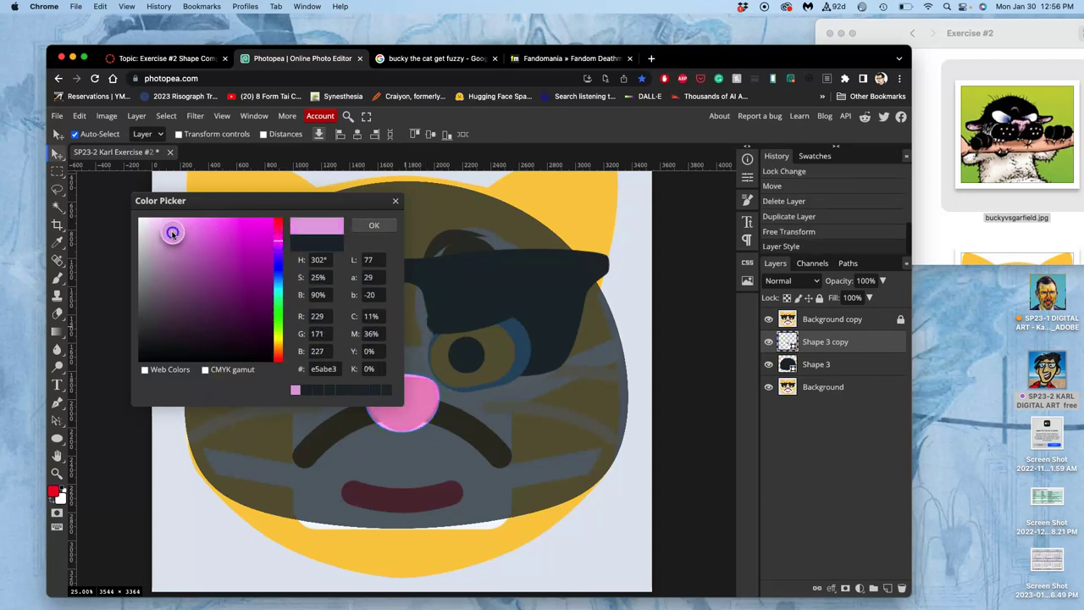
pyautogui.click(371, 226)
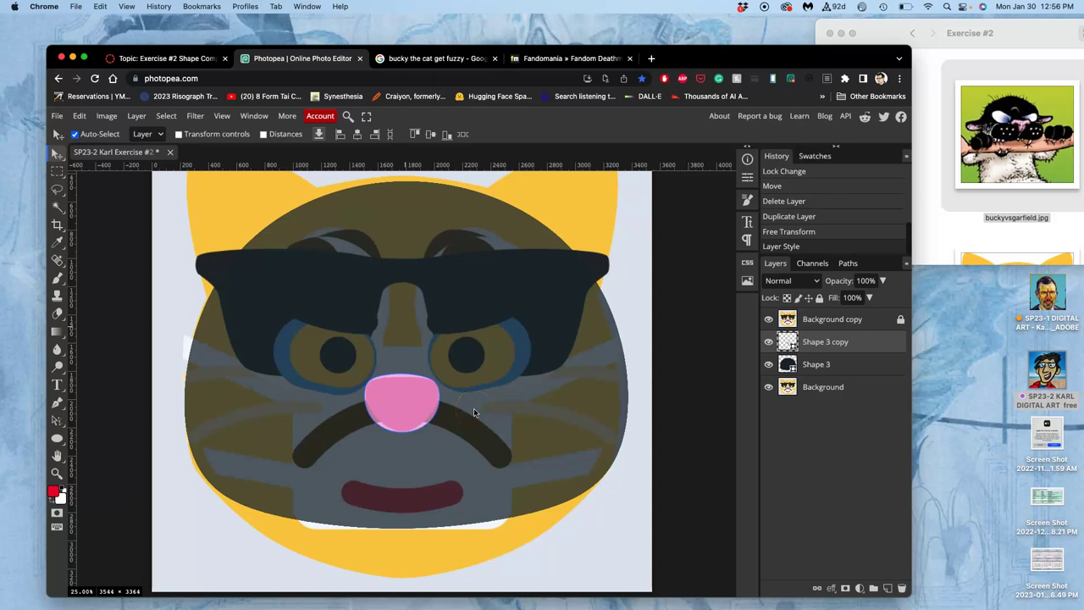
# - Warp the pink nose, pulling its lower-left and lower-right corners inward into a soft point
pyautogui.hotkey('ctrl', 't')
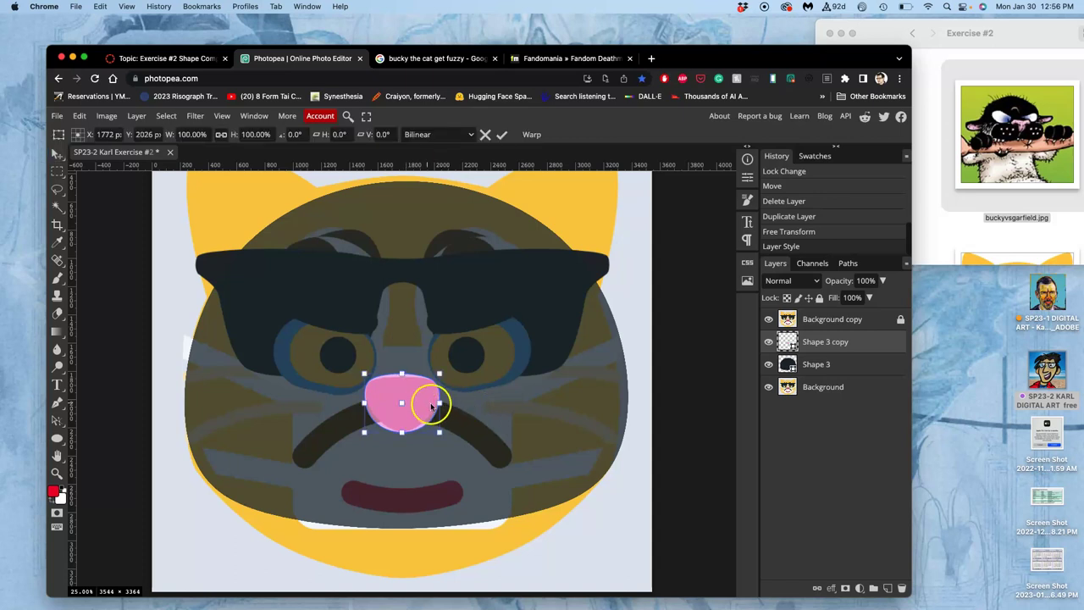
pyautogui.scroll(3, 428, 402)
pyautogui.scroll(-1, 426, 407)
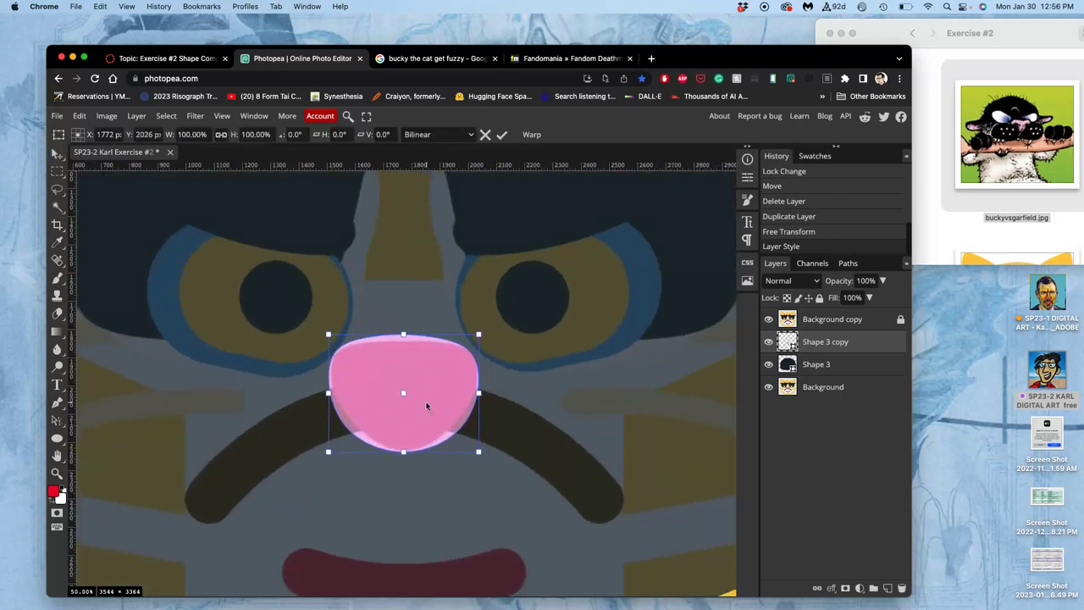
pyautogui.scroll(1, 426, 407)
pyautogui.click(504, 310)
pyautogui.click(427, 356)
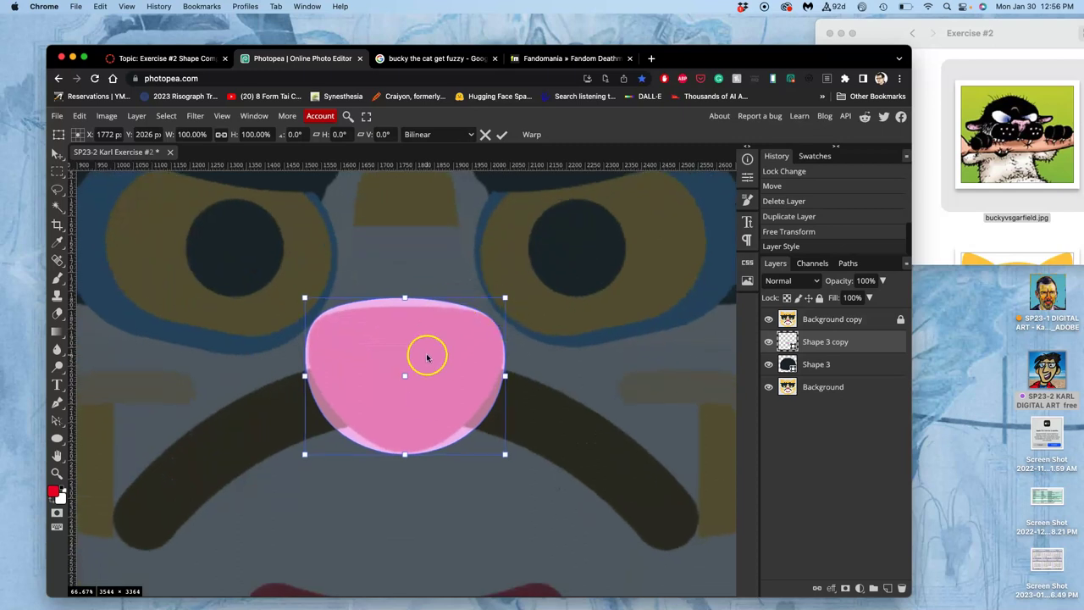
pyautogui.rightClick(427, 357)
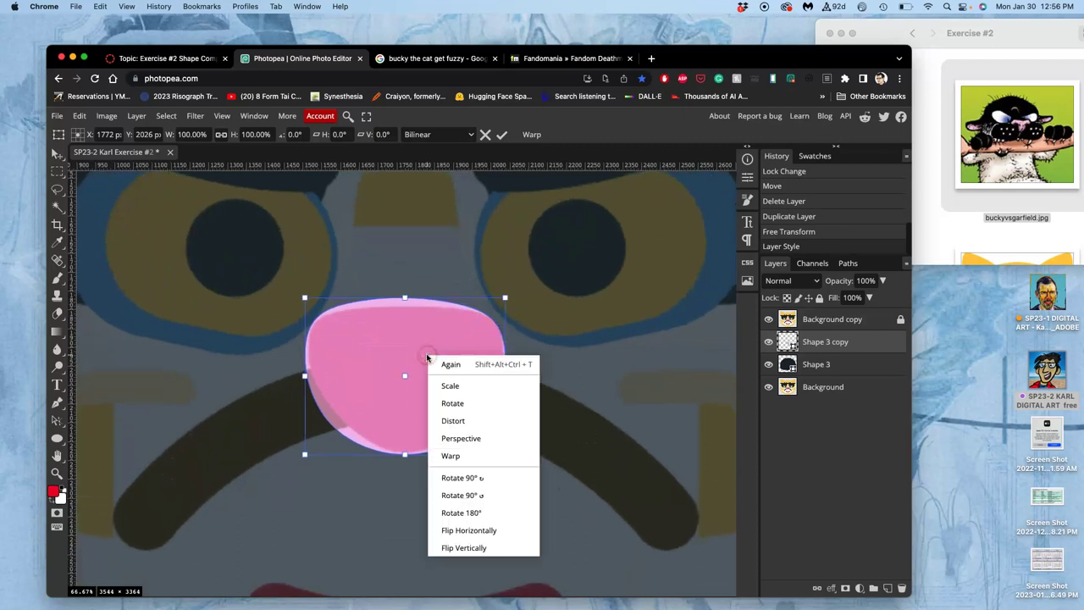
pyautogui.click(450, 454)
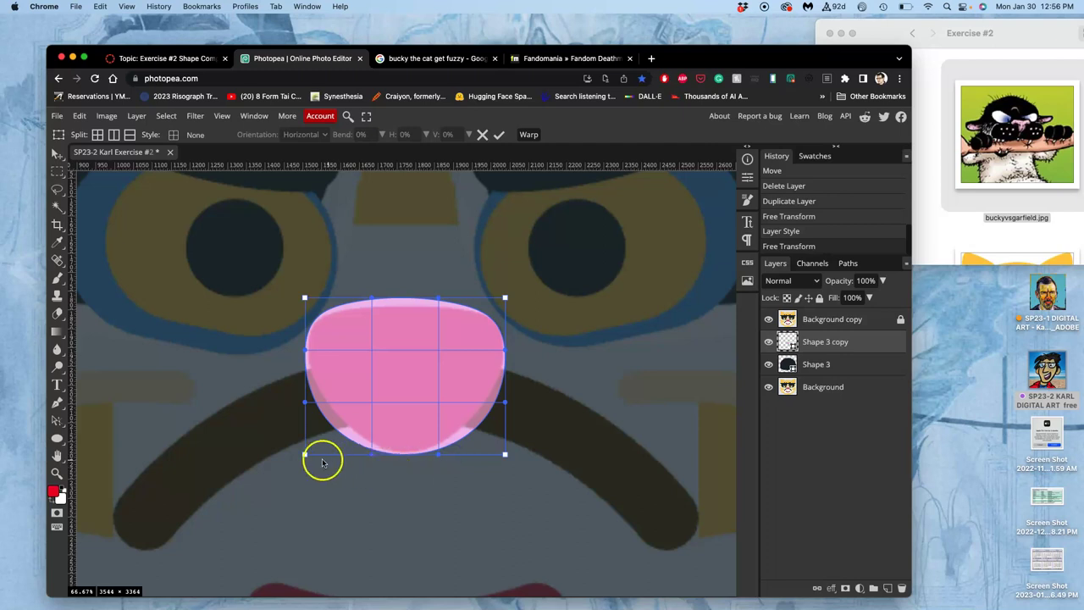
pyautogui.moveTo(305, 452); pyautogui.dragTo(372, 351)
pyautogui.moveTo(505, 456); pyautogui.dragTo(438, 351)
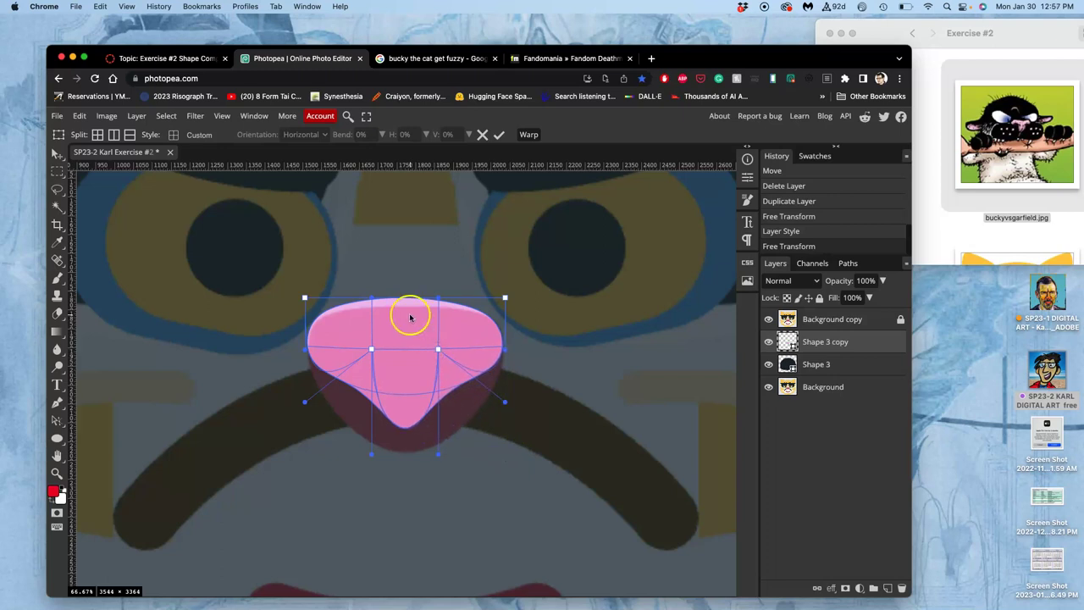
# - Bend the nose's upper corners down for a rounded top and apply the warp
pyautogui.moveTo(305, 299); pyautogui.dragTo(308, 325)
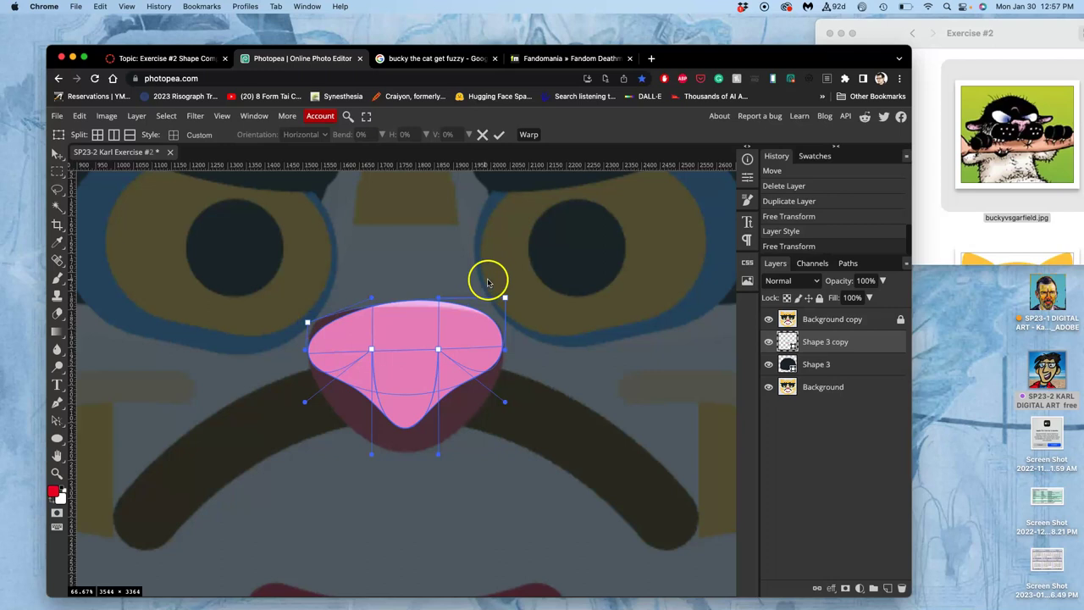
pyautogui.moveTo(506, 298); pyautogui.dragTo(507, 327)
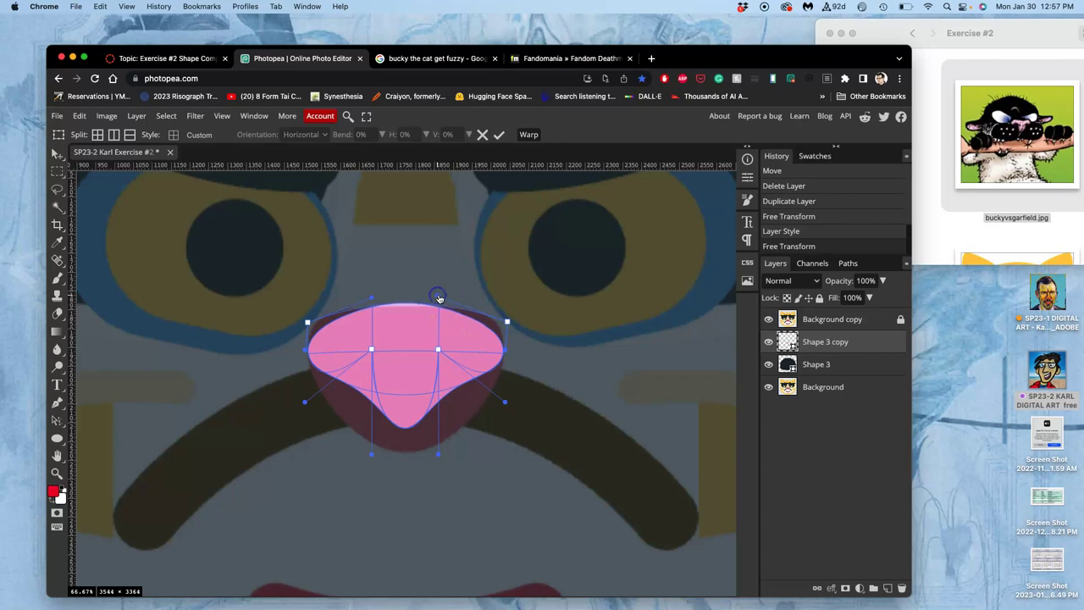
pyautogui.click(505, 332)
pyautogui.press('Return')
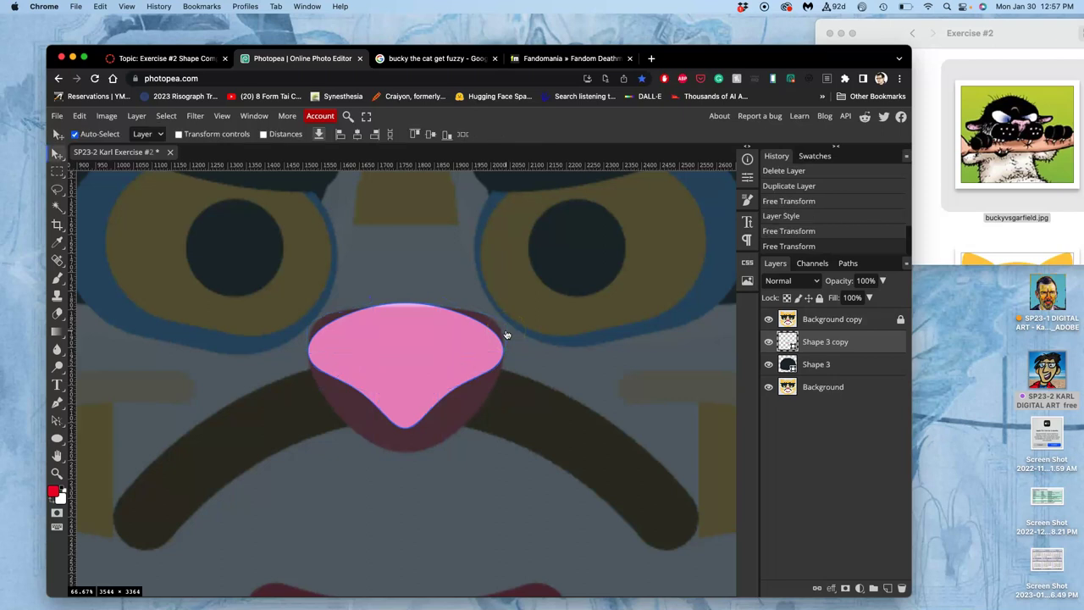
# - Draw a thin vertical rectangle running down from the top of the pink nose
pyautogui.click(494, 355)
pyautogui.click(56, 437)
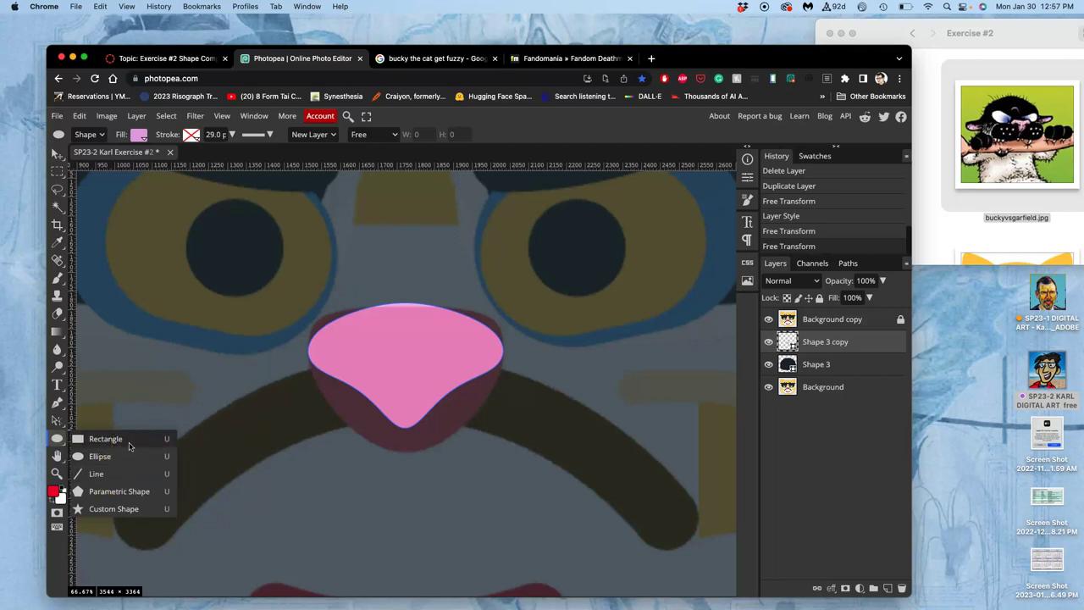
pyautogui.click(106, 439)
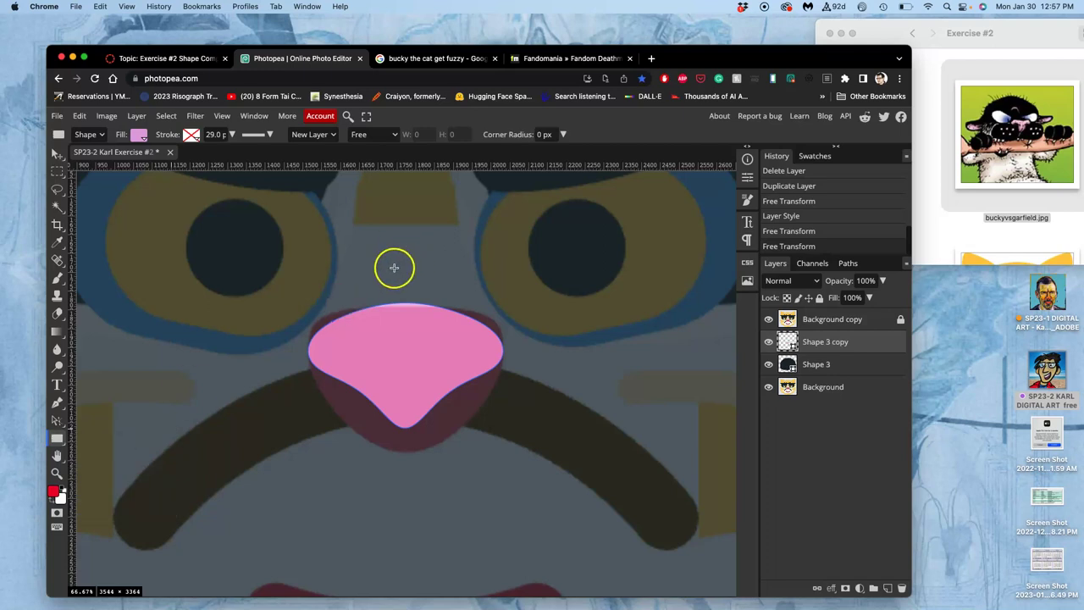
pyautogui.moveTo(398, 285); pyautogui.dragTo(405, 383)
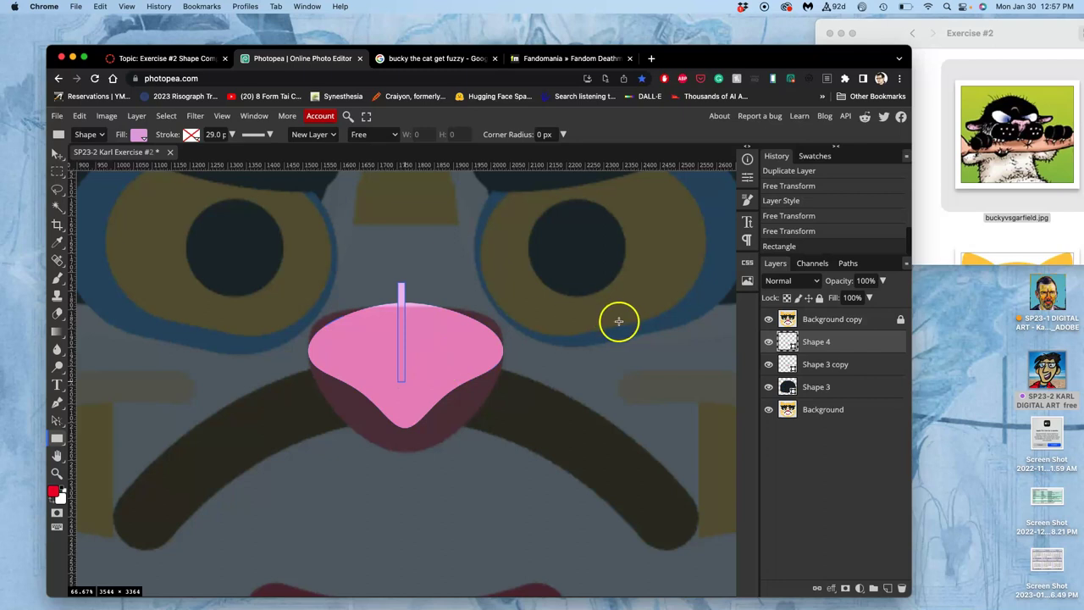
# - Fill the new bar with dark charcoal 342f34
pyautogui.doubleClick(787, 342)
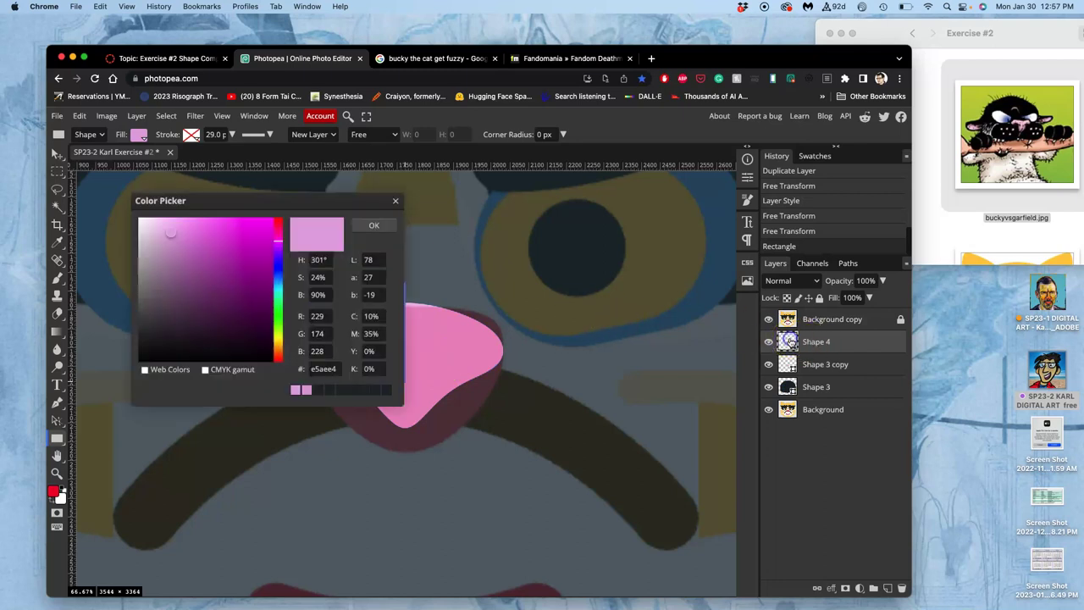
pyautogui.click(151, 338)
pyautogui.moveTo(151, 338); pyautogui.dragTo(150, 334)
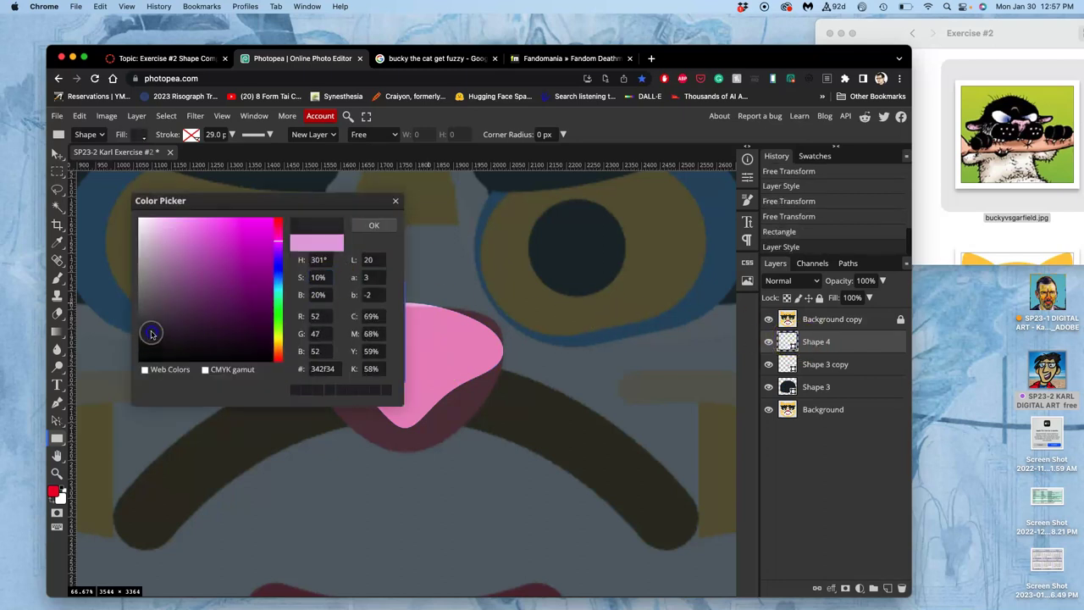
pyautogui.click(370, 224)
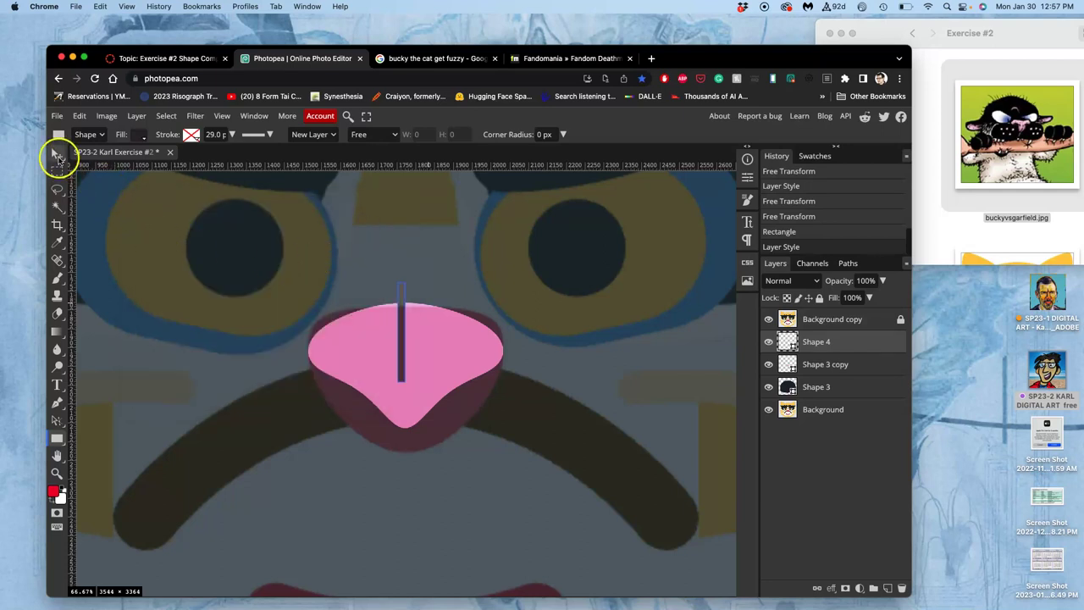
# - Move the dark bar down so it sits on the pink nose
pyautogui.click(58, 154)
pyautogui.moveTo(404, 310); pyautogui.dragTo(407, 342)
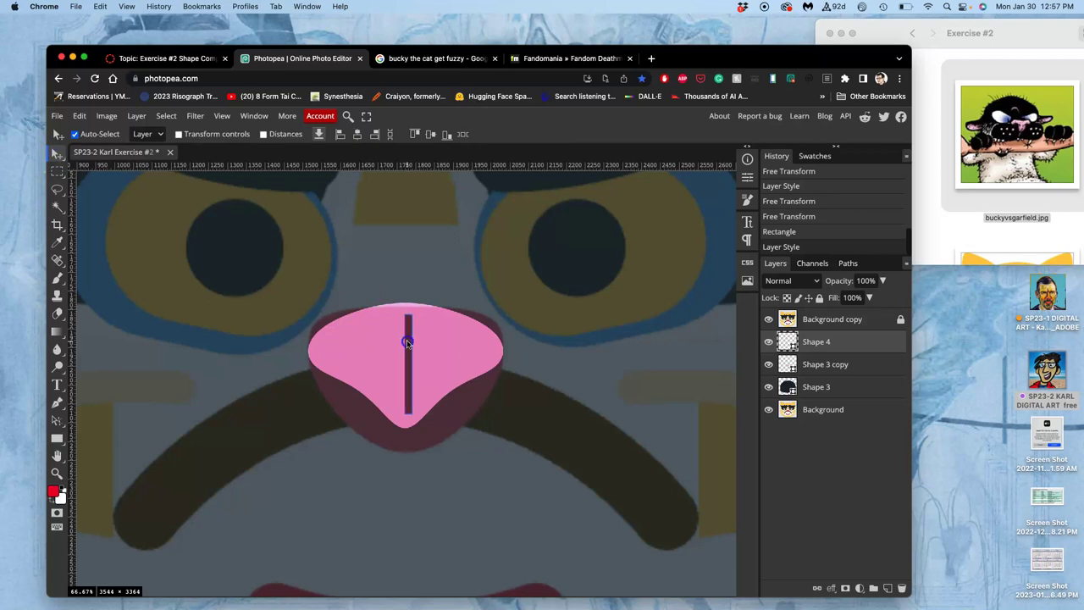
pyautogui.moveTo(407, 343); pyautogui.dragTo(407, 343)
pyautogui.scroll(8, 411, 352)
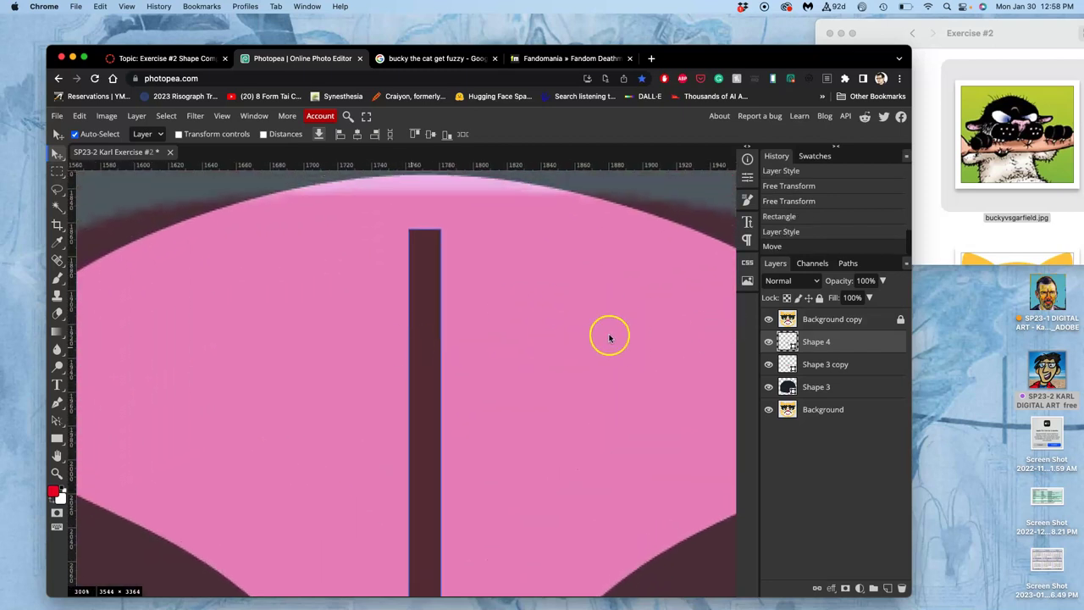
# - Warp the dark bar, pulling its top point slightly upward, and apply
pyautogui.hotkey('ctrl', 't')
pyautogui.rightClick(427, 298)
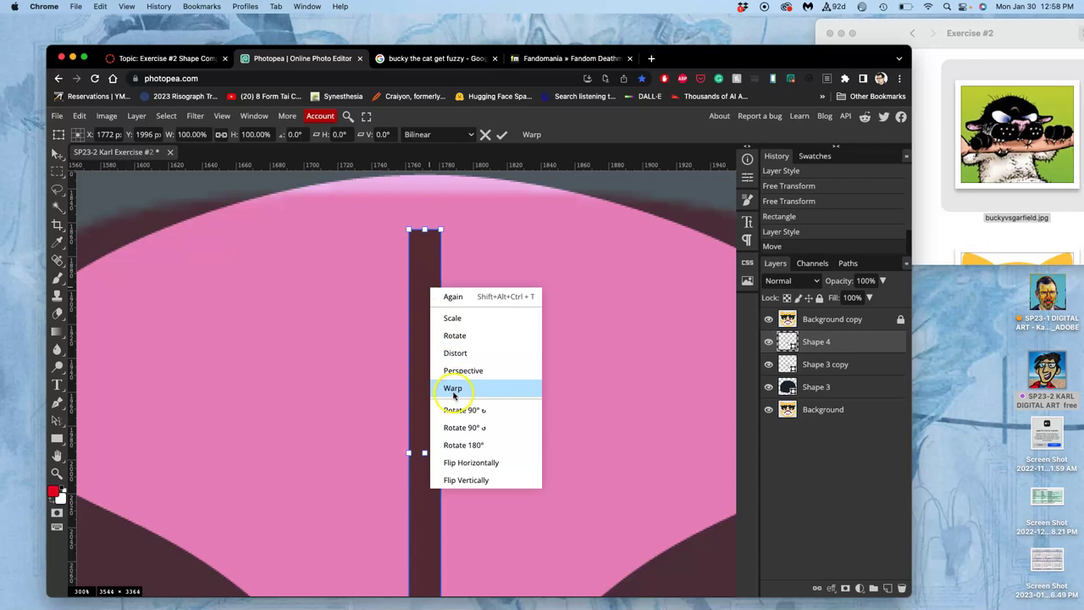
pyautogui.click(453, 388)
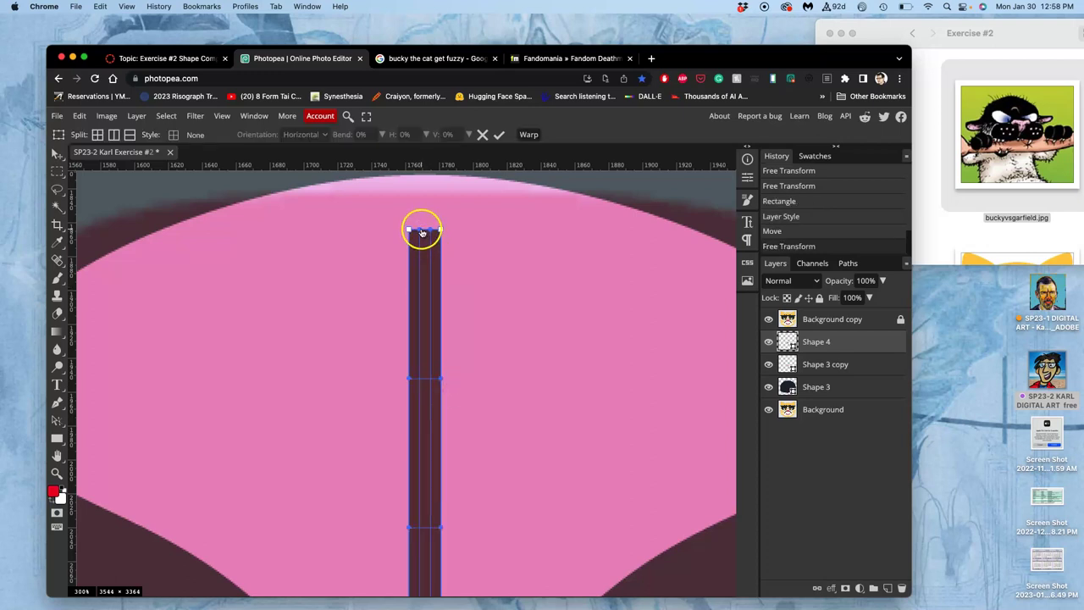
pyautogui.moveTo(422, 230); pyautogui.dragTo(422, 227)
pyautogui.scroll(-3, 443, 279)
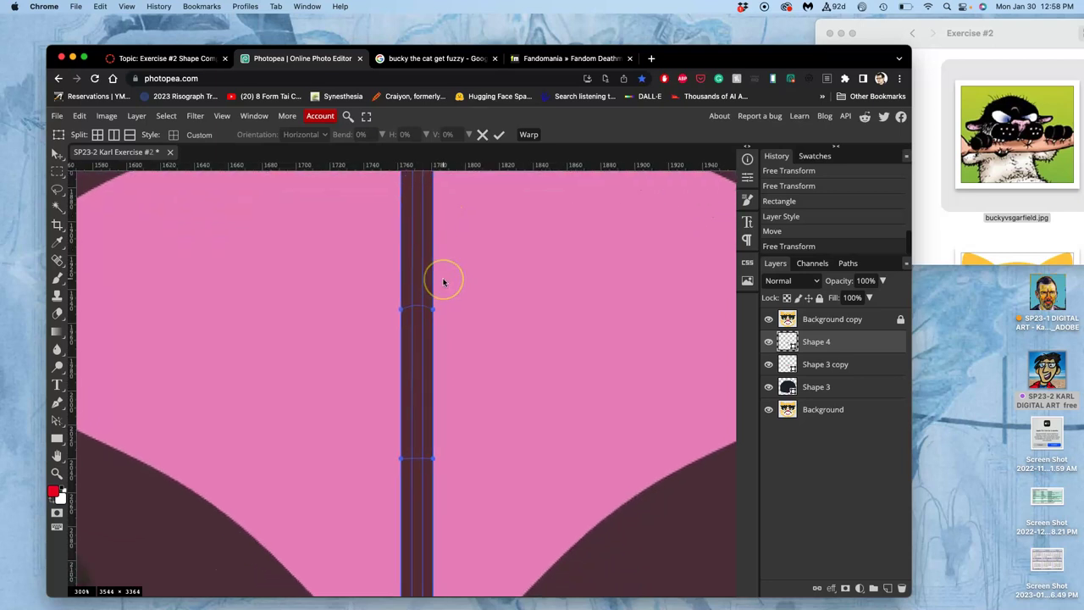
pyautogui.scroll(-8, 443, 283)
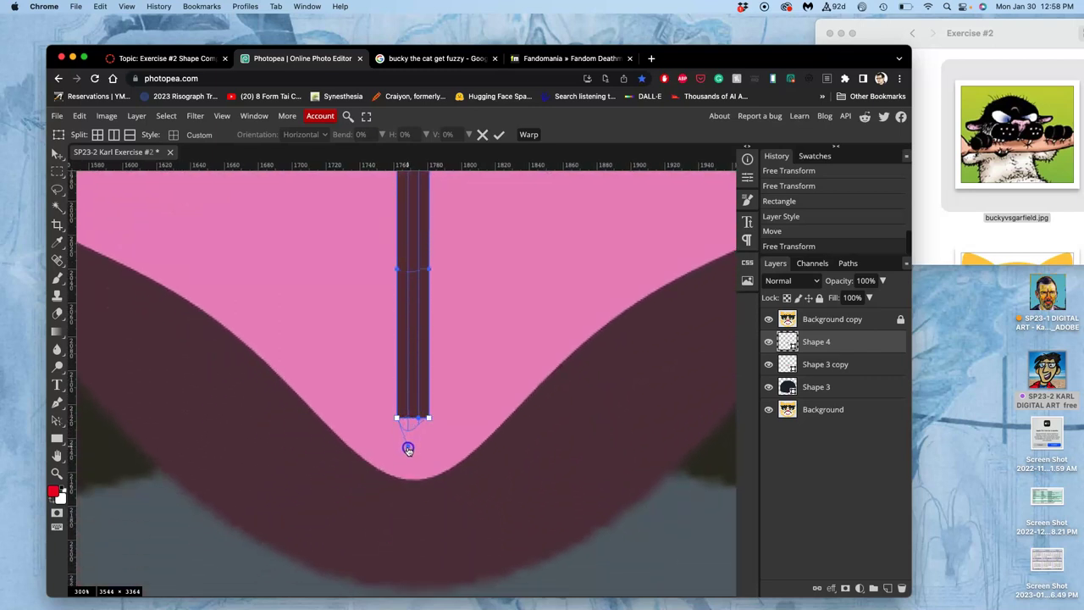
pyautogui.click(417, 420)
pyautogui.click(448, 424)
pyautogui.press('Return')
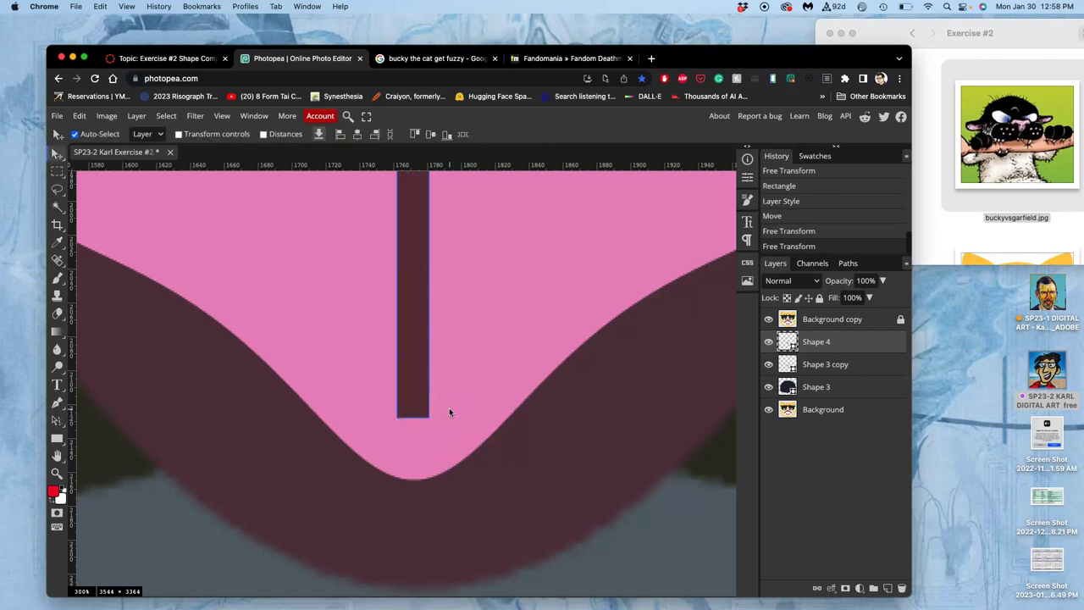
# - Hide the faded Background copy overlay and raise the dark bar to the nose top
pyautogui.click(768, 365)
pyautogui.click(768, 365)
pyautogui.click(769, 319)
pyautogui.click(768, 319)
pyautogui.scroll(10, 547, 337)
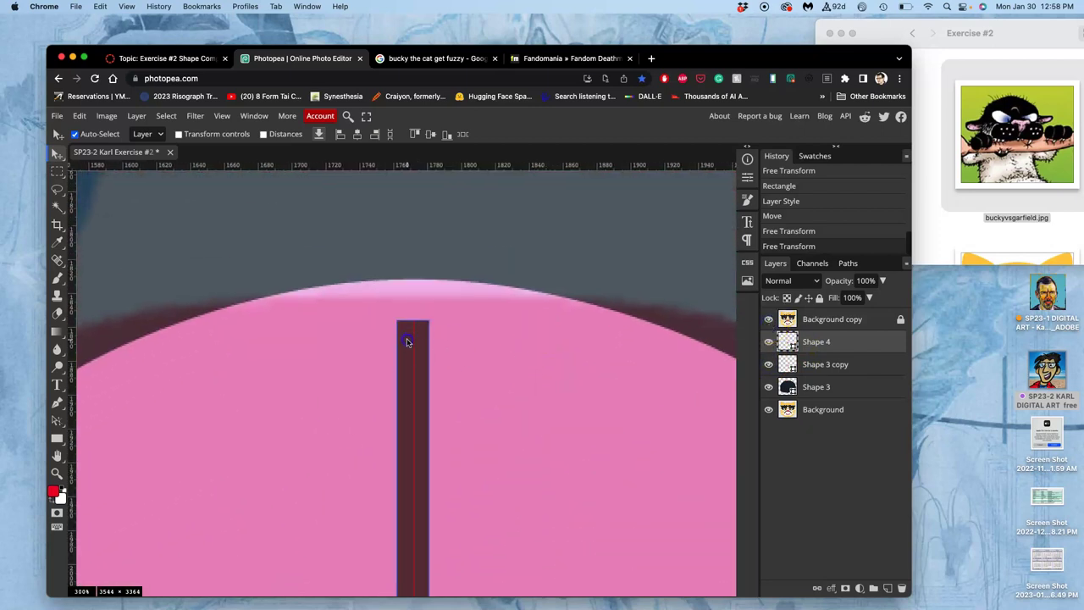
pyautogui.moveTo(406, 341)
pyautogui.mouseDown()
pyautogui.moveTo(412, 360)
pyautogui.moveTo(412, 276)
pyautogui.moveTo(424, 273)
pyautogui.moveTo(416, 356)
pyautogui.mouseUp()
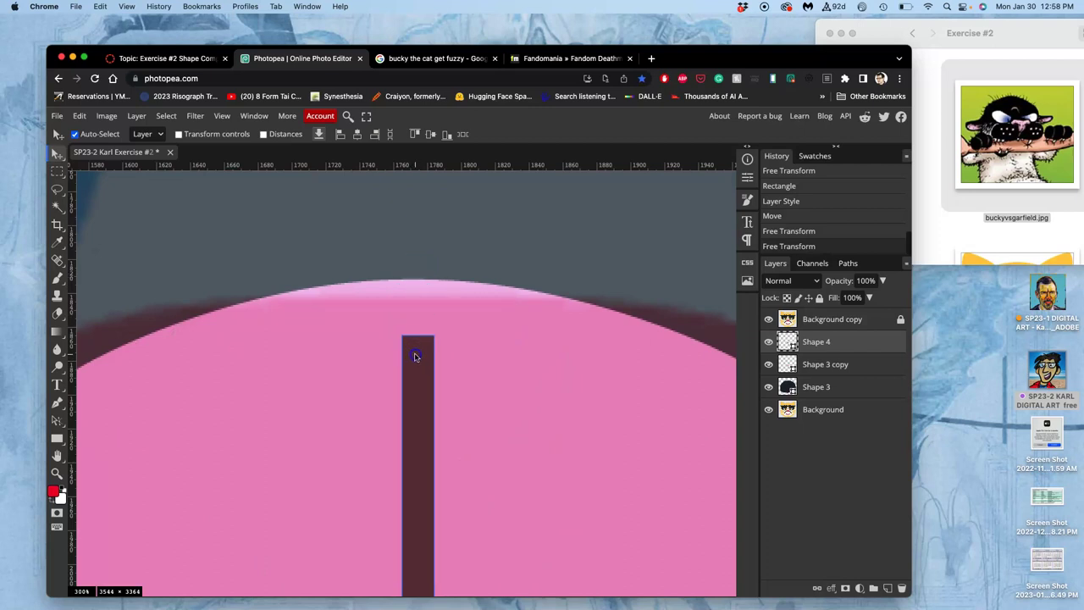
pyautogui.click(768, 319)
pyautogui.scroll(-2, 483, 412)
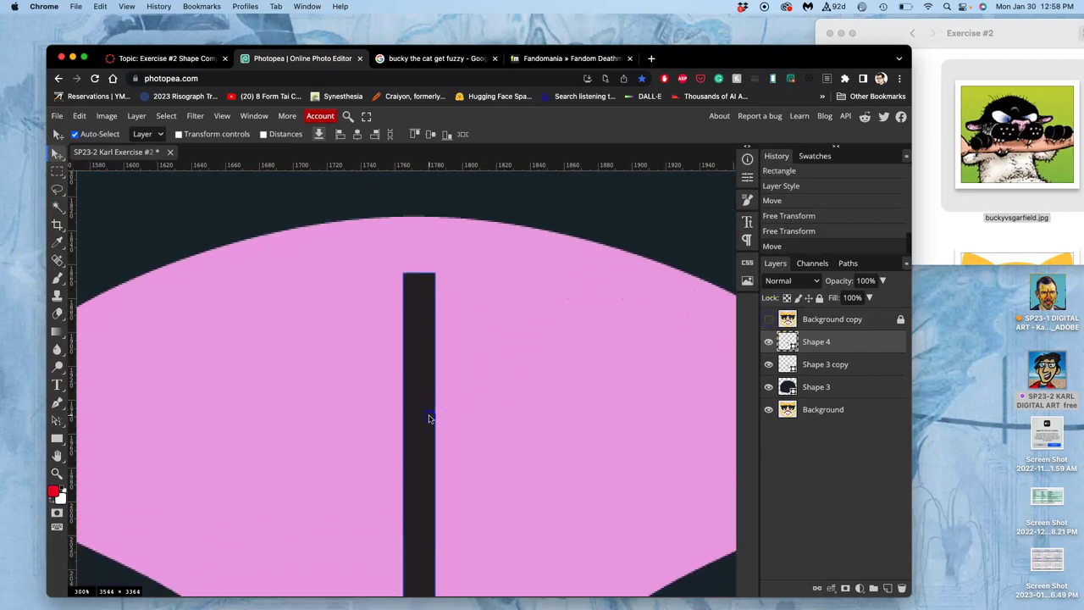
pyautogui.moveTo(428, 409); pyautogui.dragTo(425, 396)
# - Try warping the dark bar into a bulging curve, then undo the warp
pyautogui.press('super+alt+t')
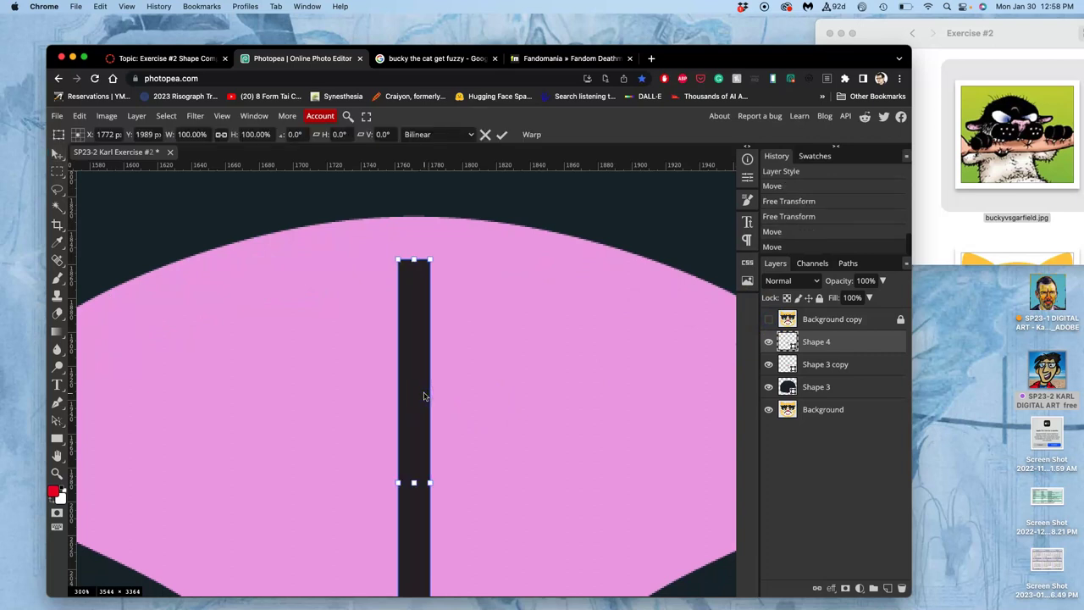
pyautogui.rightClick(419, 379)
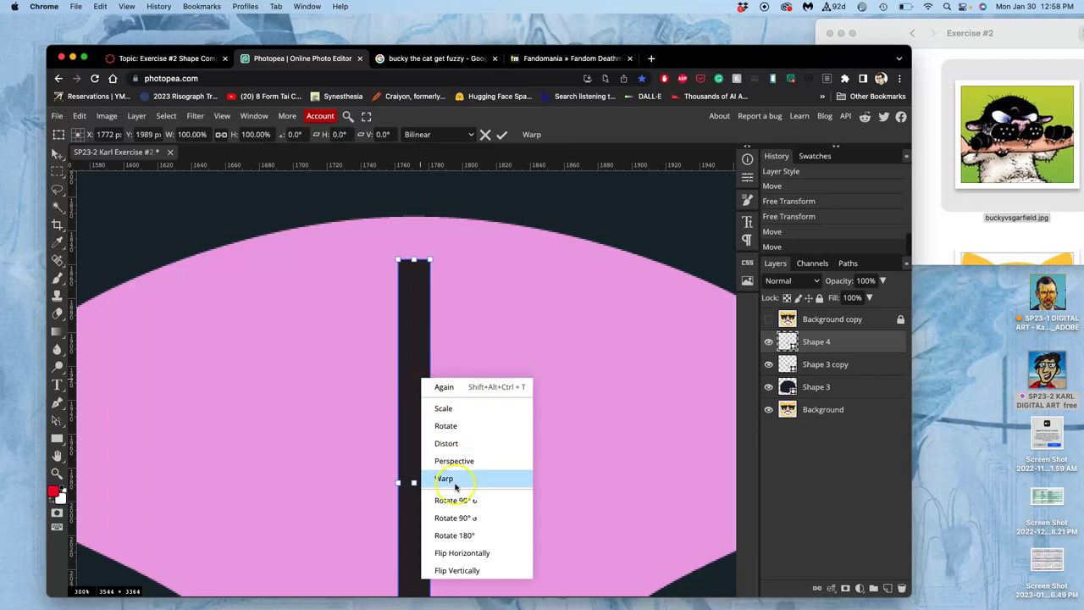
pyautogui.click(451, 480)
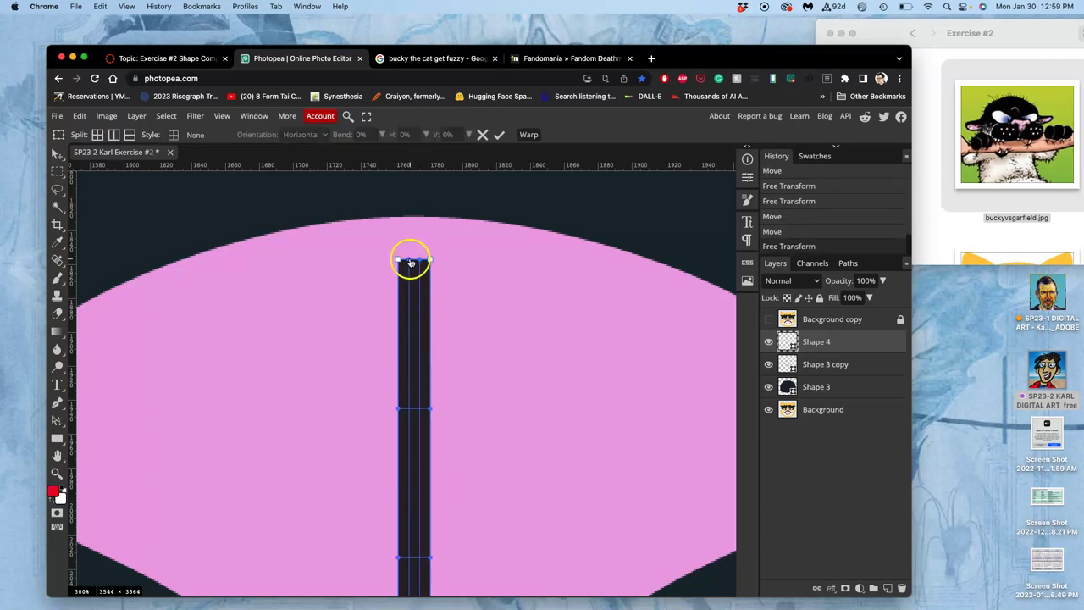
pyautogui.moveTo(410, 261); pyautogui.dragTo(443, 253)
pyautogui.moveTo(429, 410); pyautogui.dragTo(521, 310)
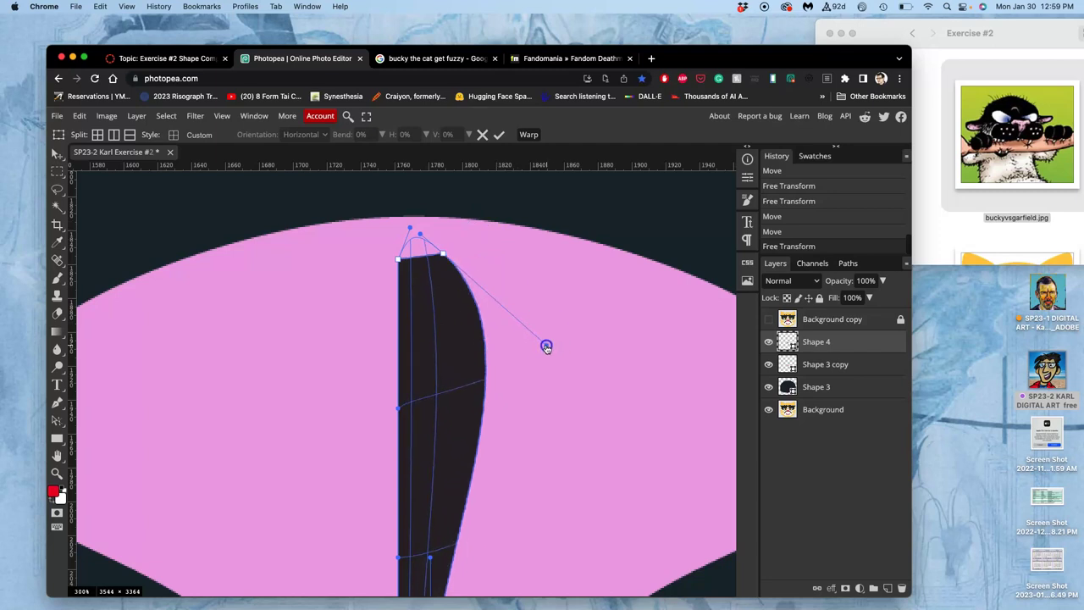
pyautogui.moveTo(547, 347); pyautogui.dragTo(599, 344)
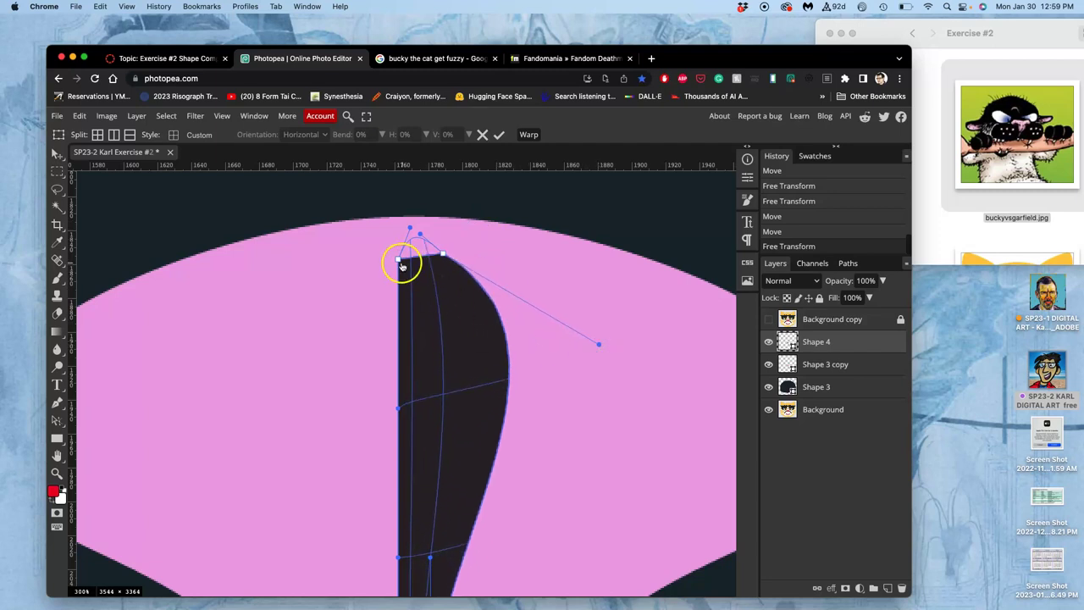
pyautogui.moveTo(399, 262); pyautogui.dragTo(321, 313)
pyautogui.moveTo(394, 264); pyautogui.dragTo(416, 177)
pyautogui.press('Return')
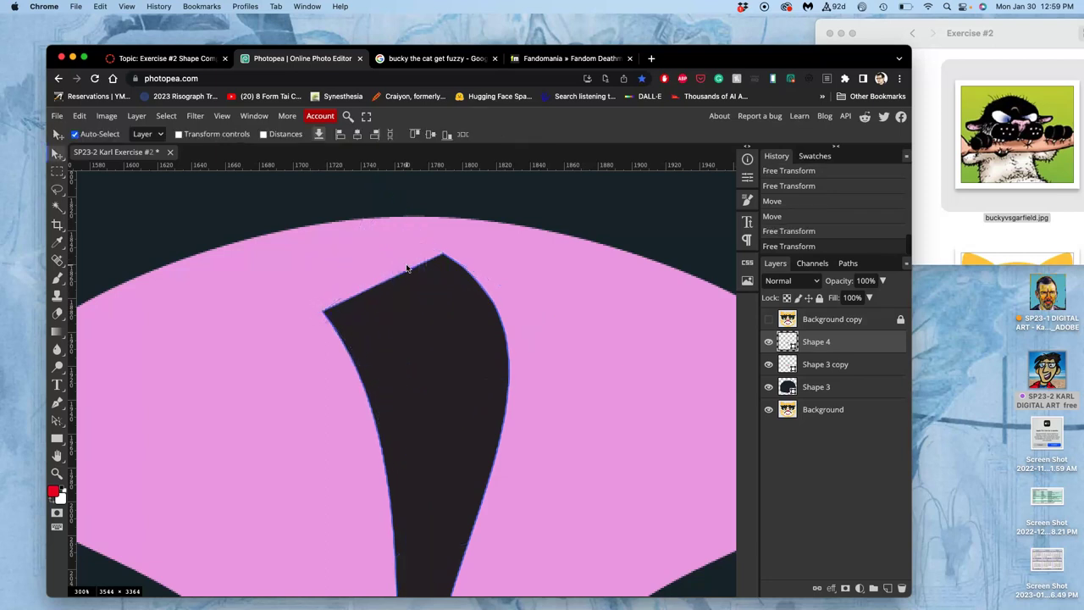
pyautogui.press('super+z')
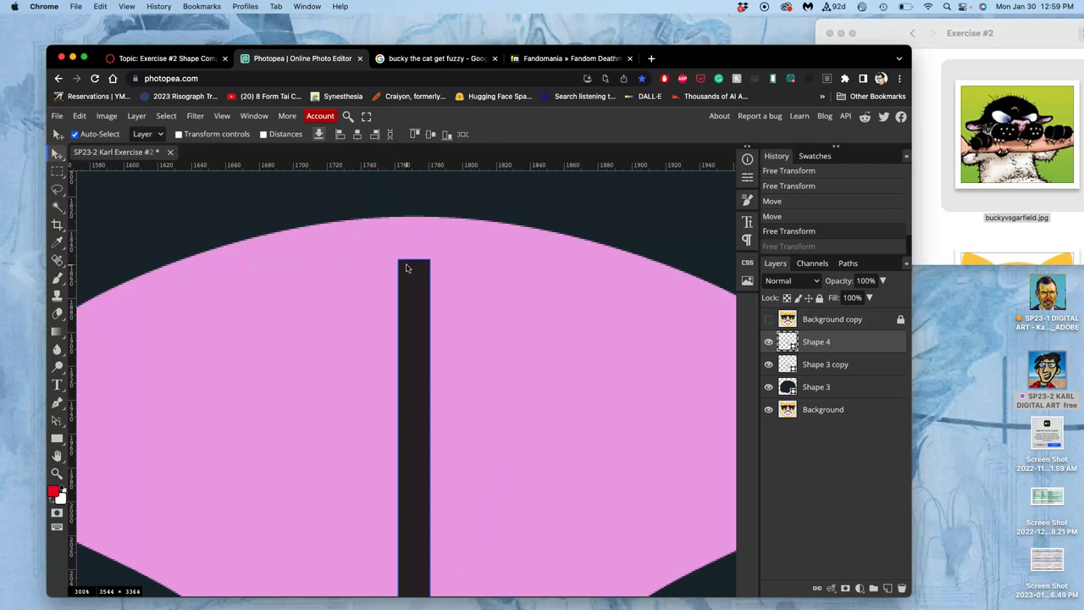
# - Replace the vertical bar with a horizontal rectangle across the pink nose
pyautogui.scroll(-5, 406, 268)
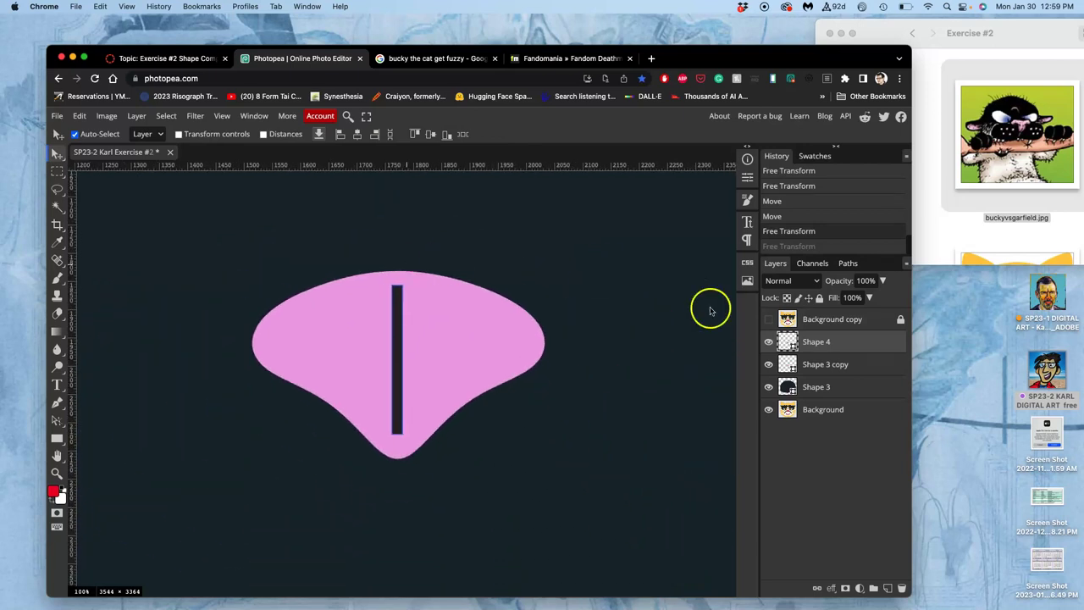
pyautogui.press('BackSpace')
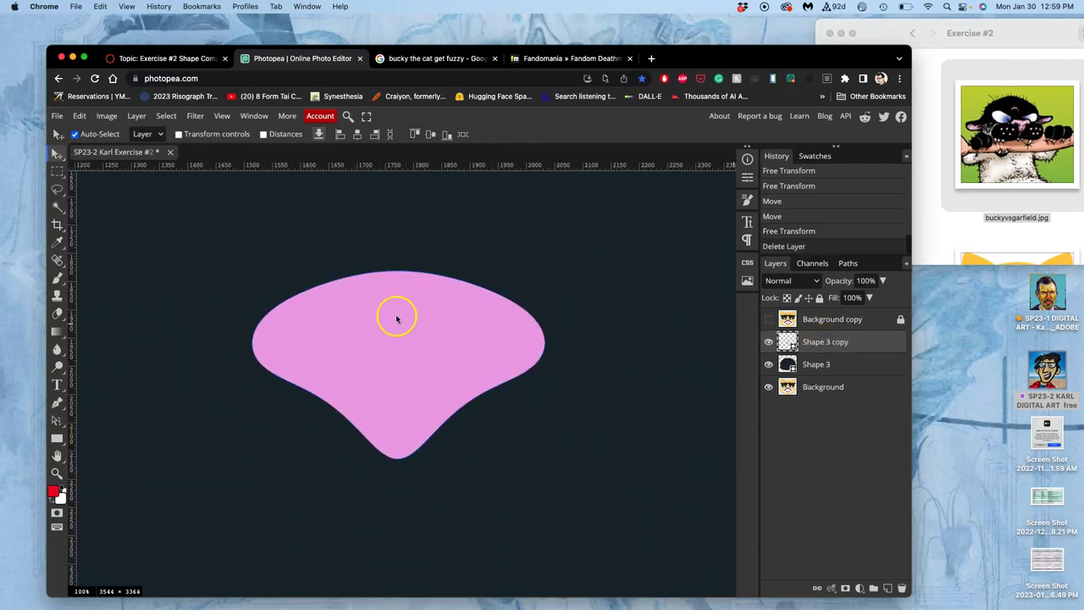
pyautogui.click(57, 438)
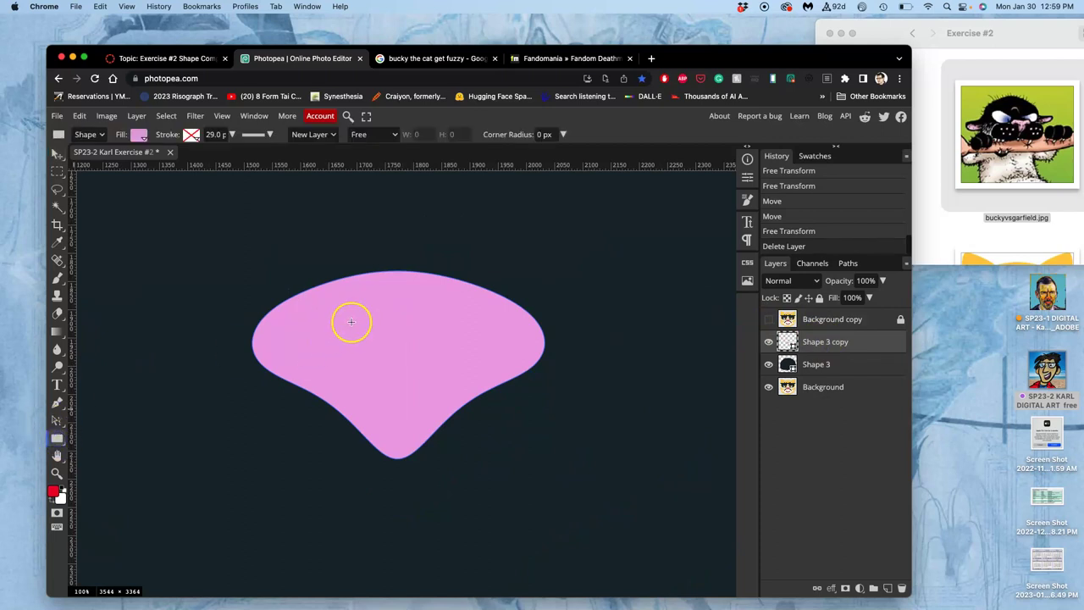
pyautogui.moveTo(344, 319); pyautogui.dragTo(452, 332)
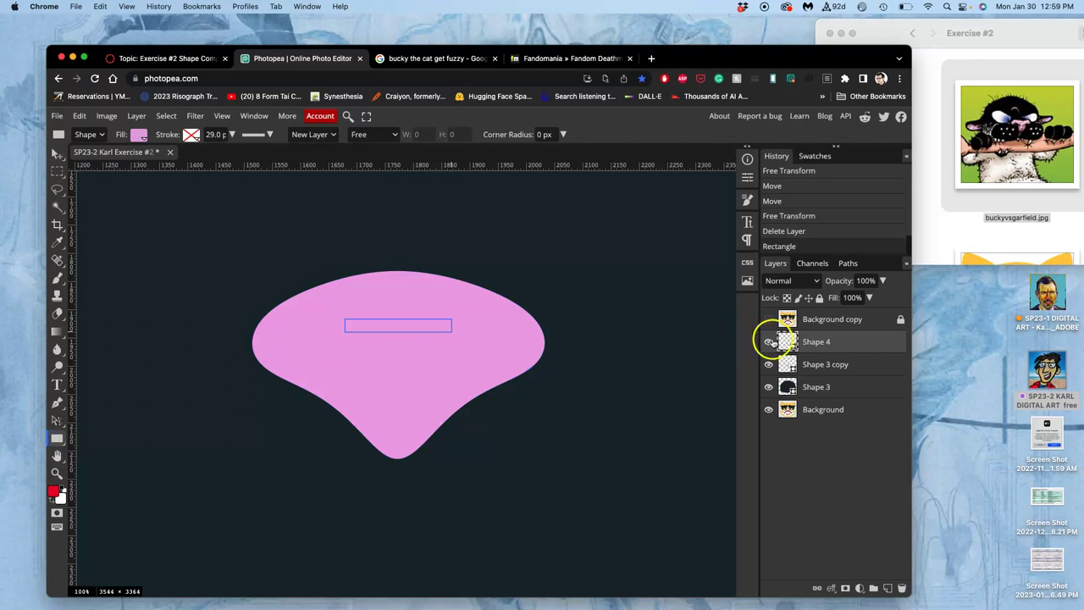
# - Fill the new rectangle with near-black 262226
pyautogui.click(138, 134)
pyautogui.moveTo(175, 329); pyautogui.dragTo(154, 340)
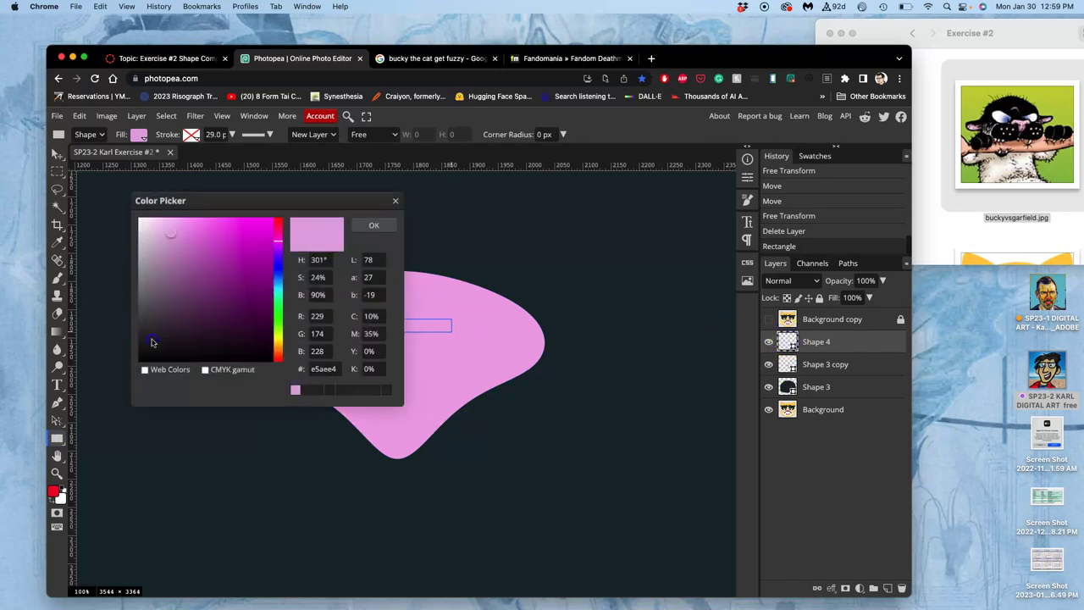
pyautogui.click(373, 224)
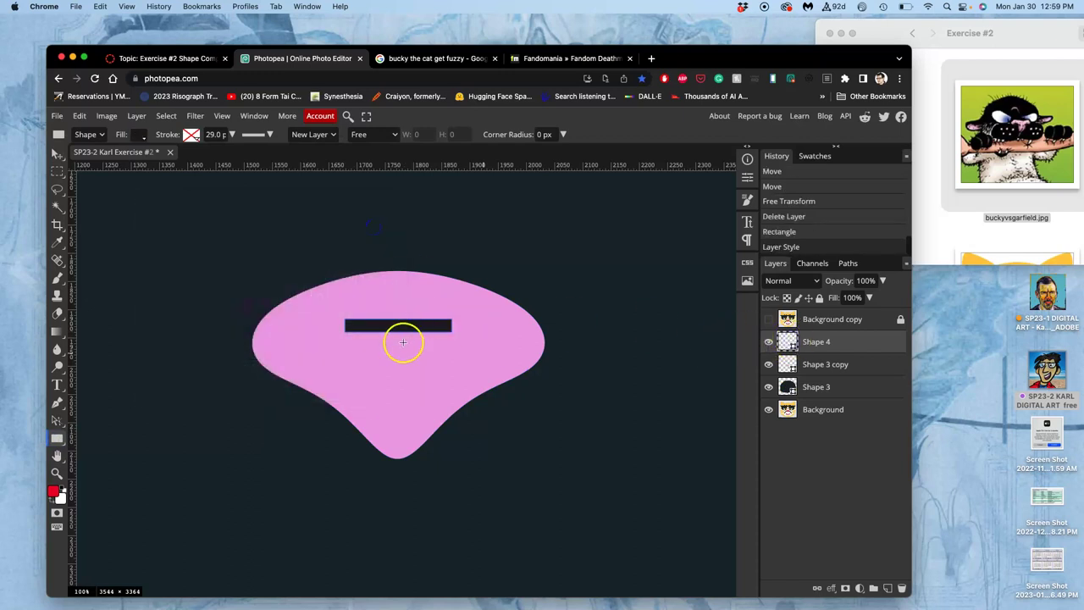
pyautogui.press('alt+super+t')
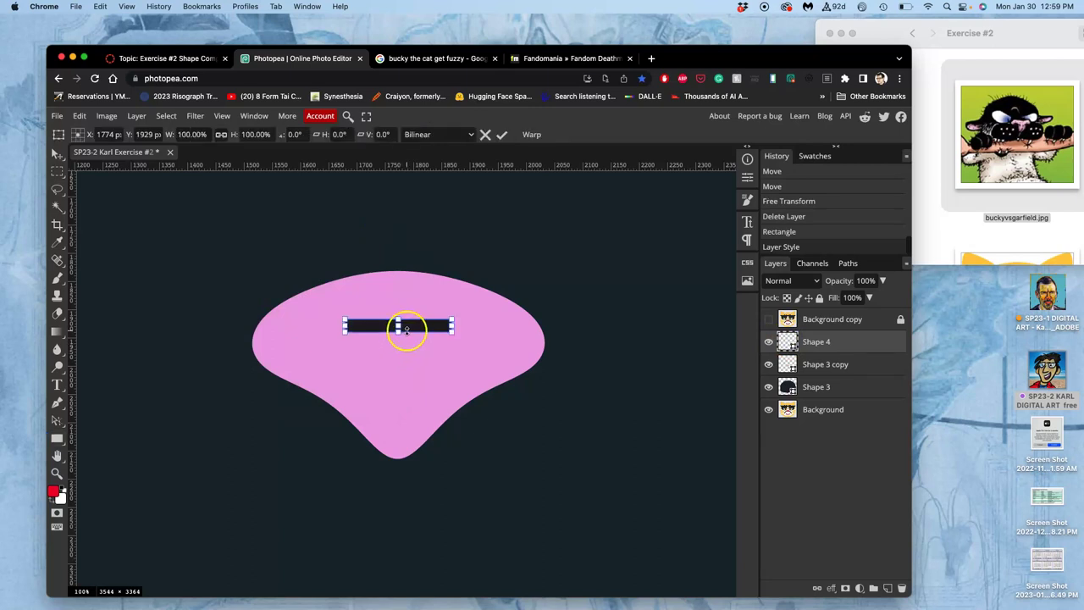
# - Warp the dark rectangle, arching its top edge up and bottom edge down
pyautogui.rightClick(409, 327)
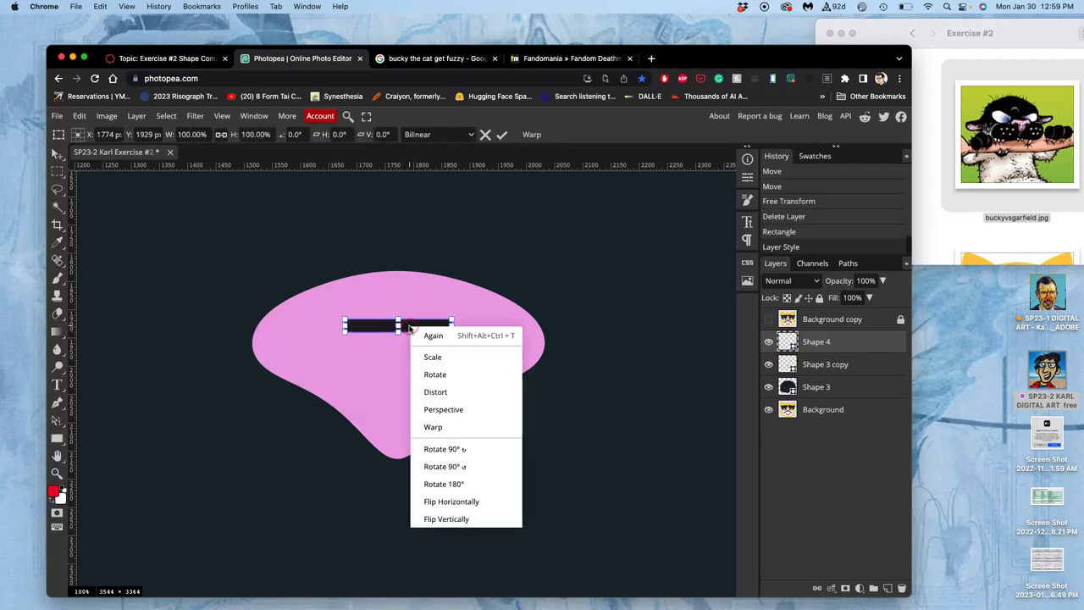
pyautogui.click(441, 426)
pyautogui.scroll(5, 441, 427)
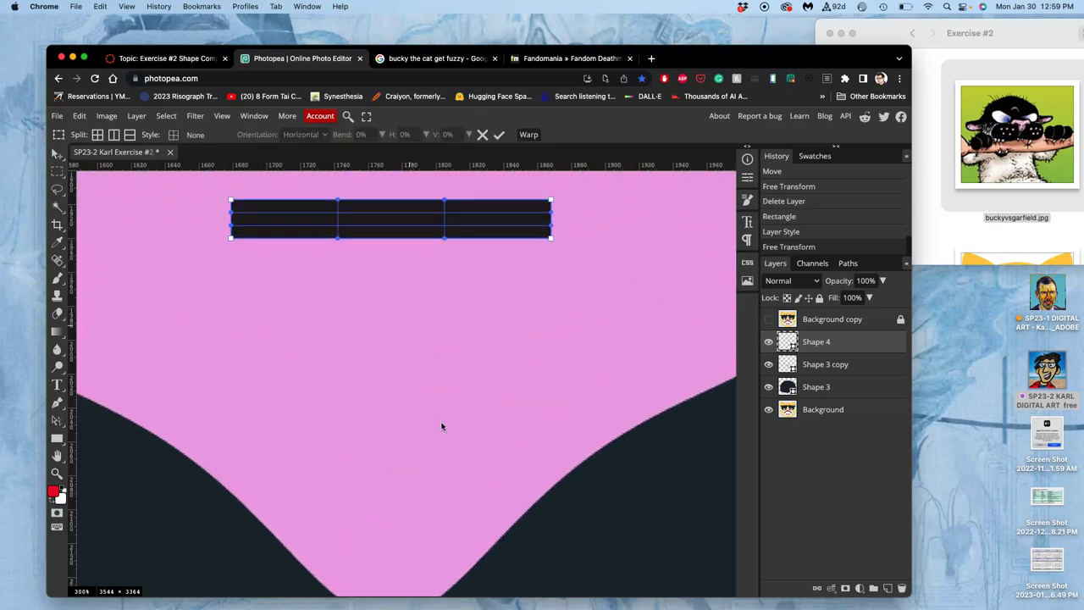
pyautogui.scroll(3, 441, 428)
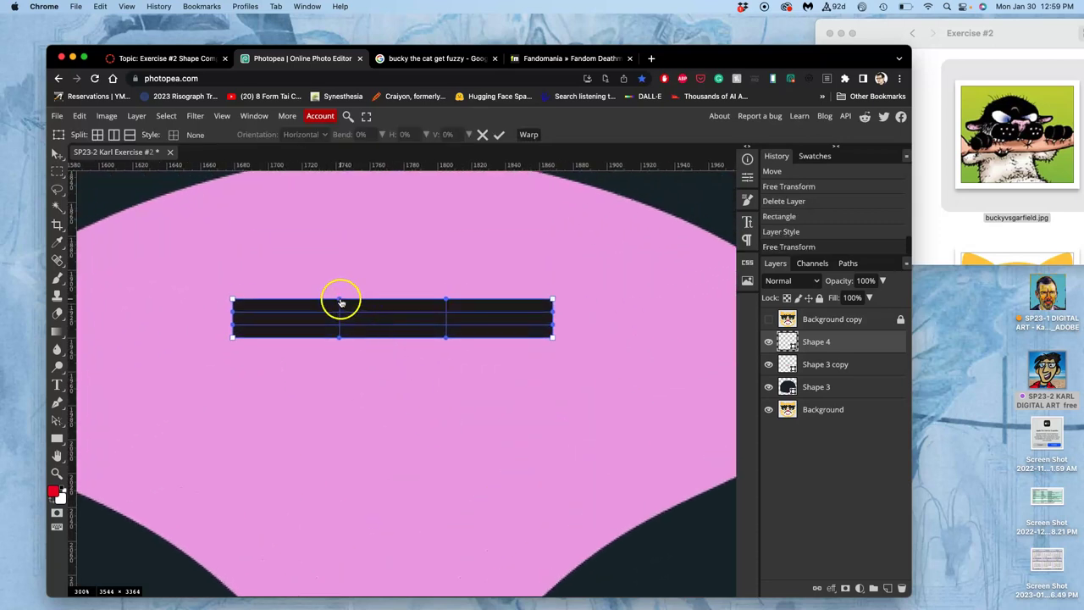
pyautogui.moveTo(338, 300); pyautogui.dragTo(347, 211)
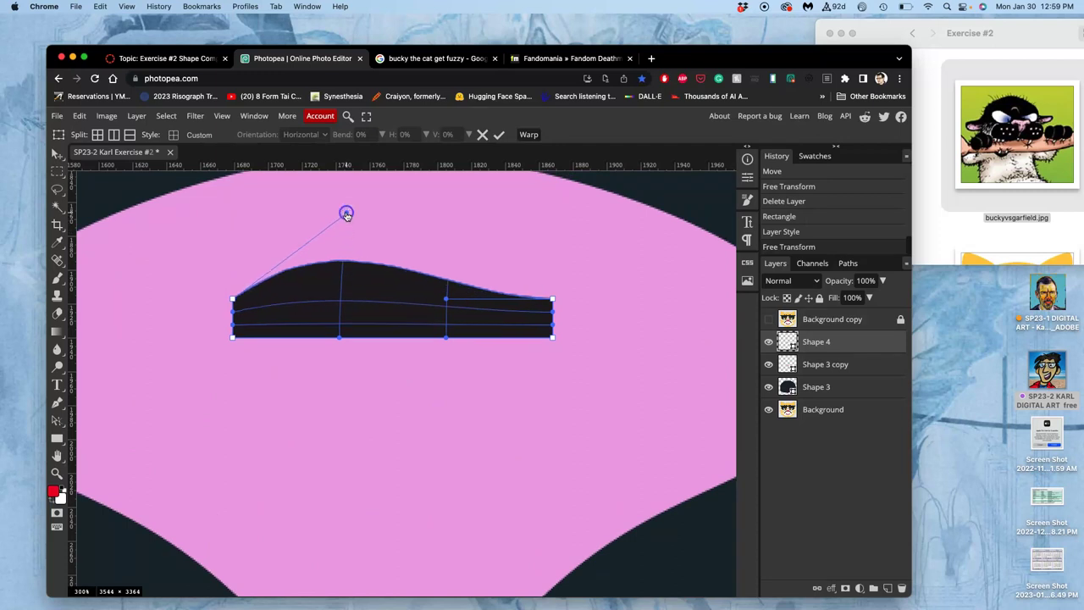
pyautogui.moveTo(446, 299); pyautogui.dragTo(443, 225)
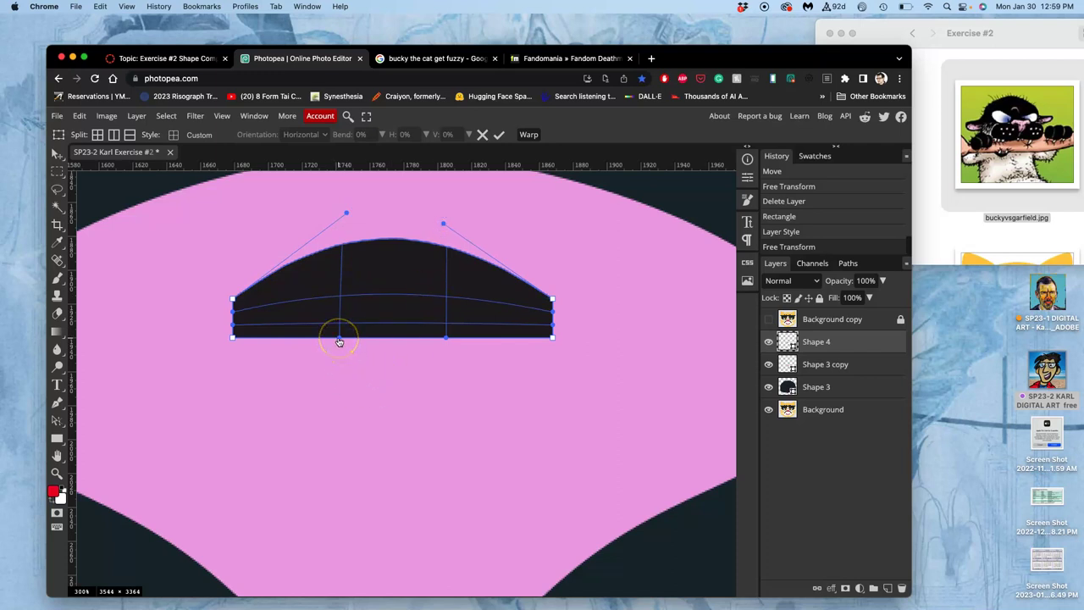
pyautogui.moveTo(338, 341); pyautogui.dragTo(336, 458)
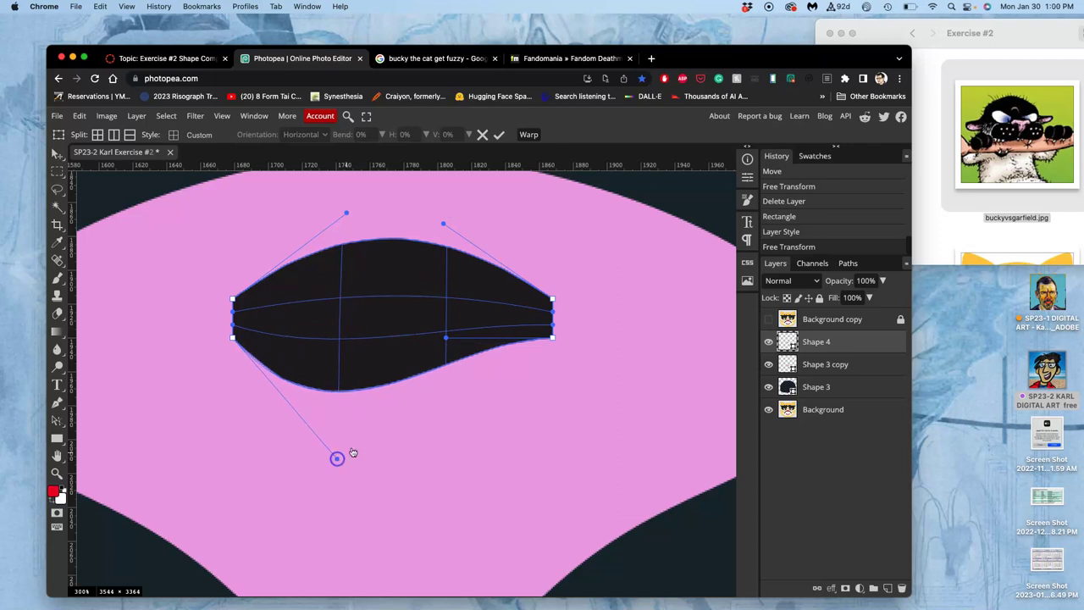
pyautogui.click(451, 345)
pyautogui.moveTo(450, 345); pyautogui.dragTo(440, 451)
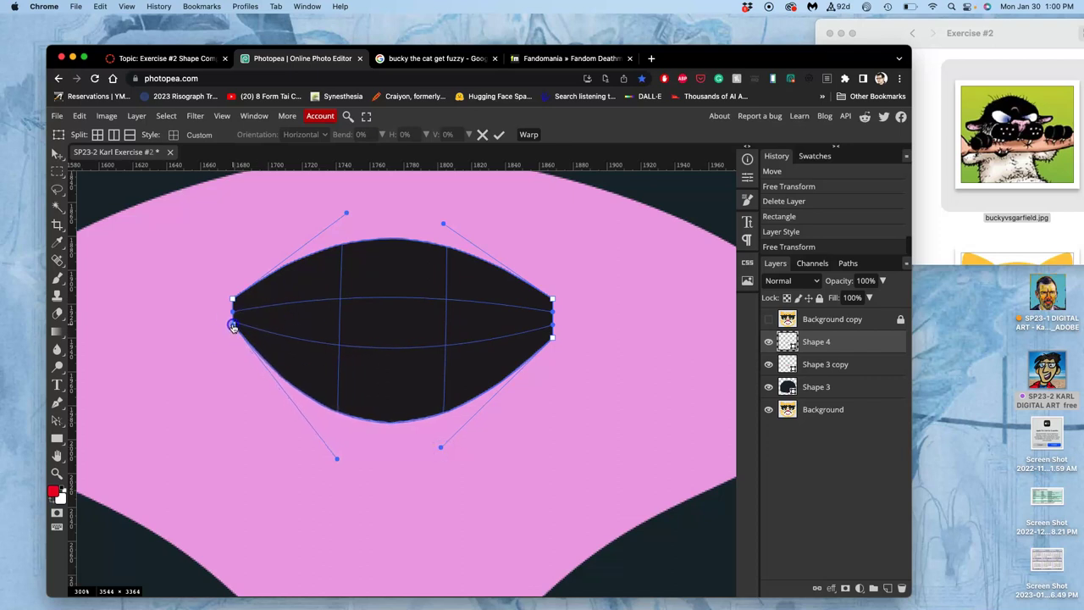
# - Lower the side tips and flatten the curves into a pointed lens, then commit
pyautogui.moveTo(234, 302); pyautogui.dragTo(234, 315)
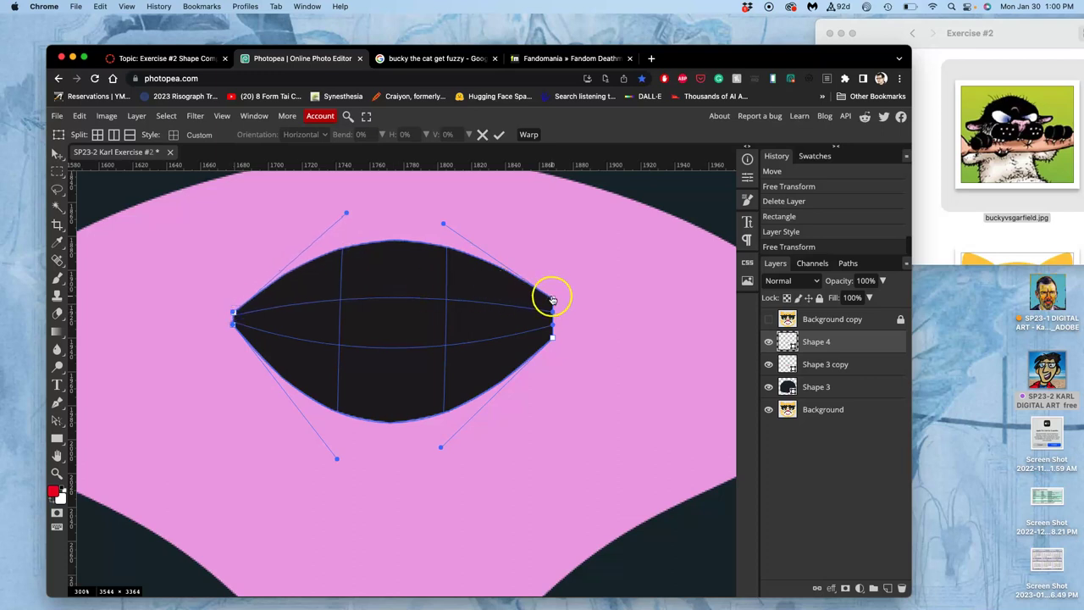
pyautogui.moveTo(552, 300); pyautogui.dragTo(554, 330)
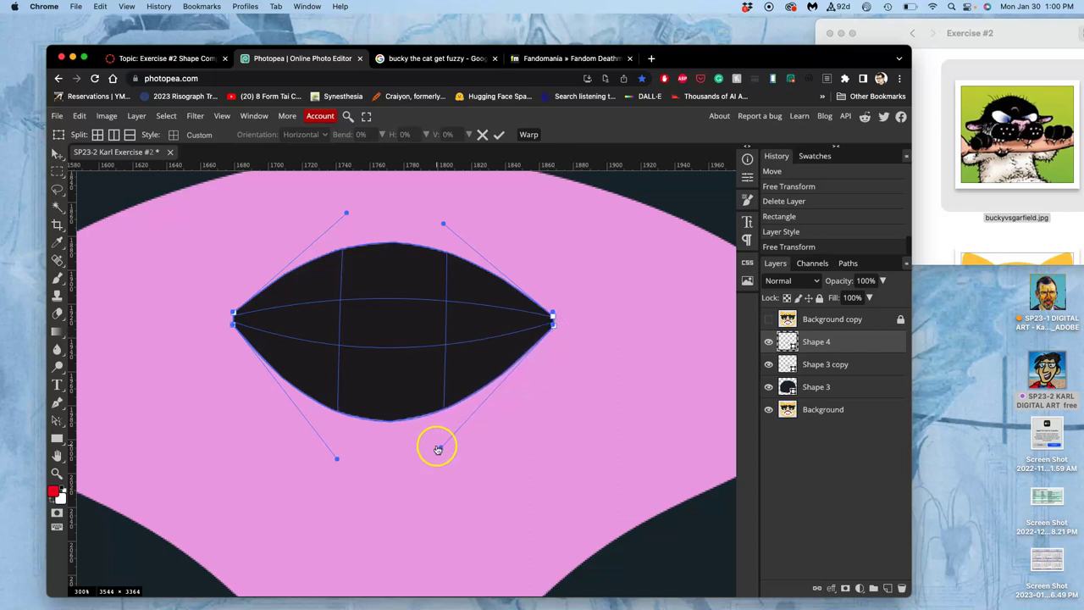
pyautogui.moveTo(438, 448); pyautogui.dragTo(448, 459)
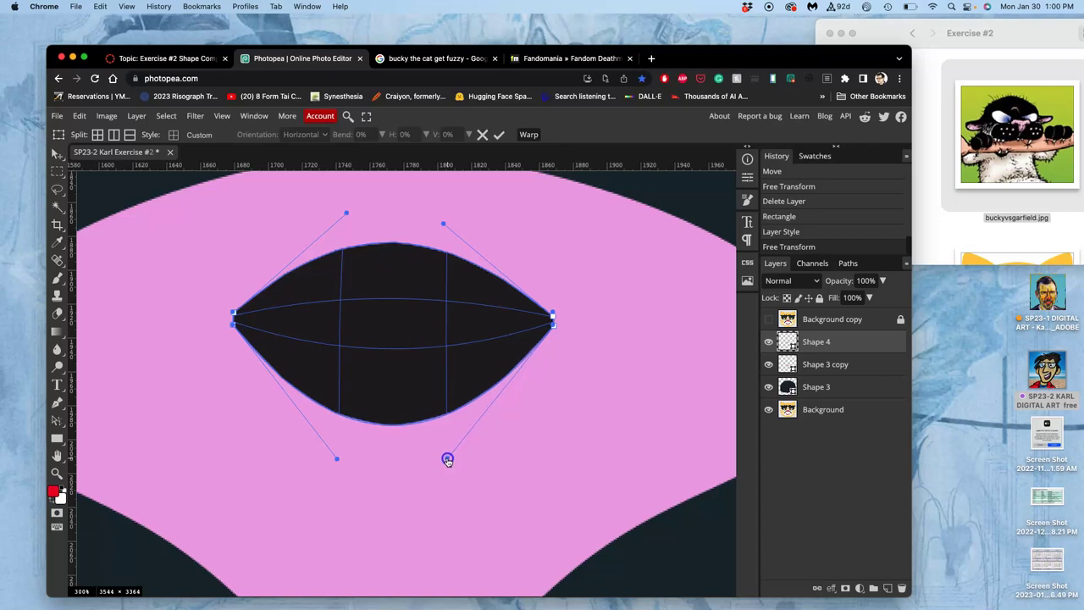
pyautogui.moveTo(337, 458); pyautogui.dragTo(336, 394)
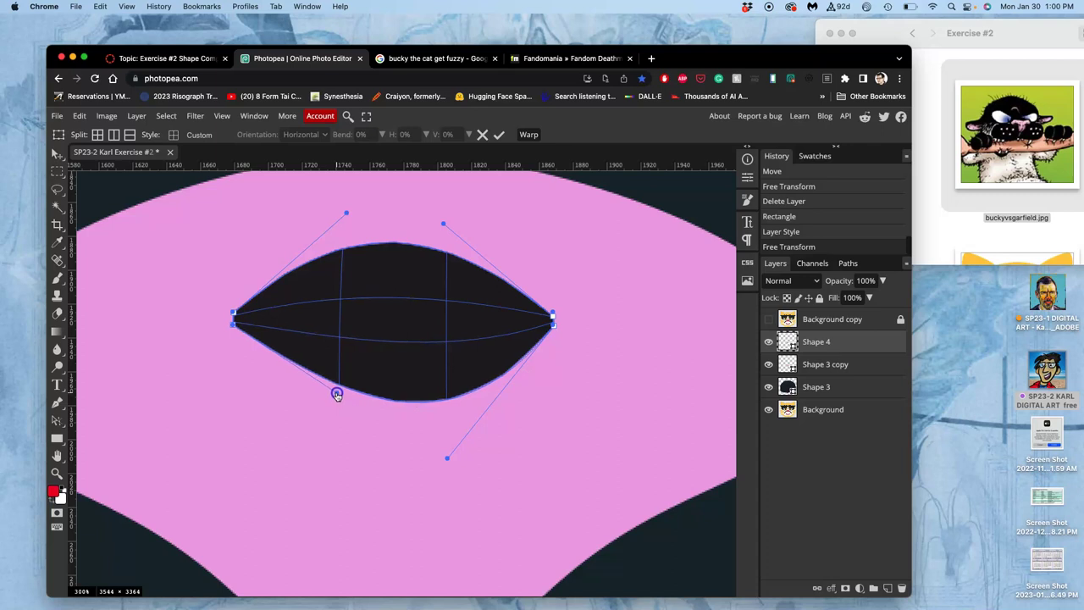
pyautogui.moveTo(448, 456); pyautogui.dragTo(446, 396)
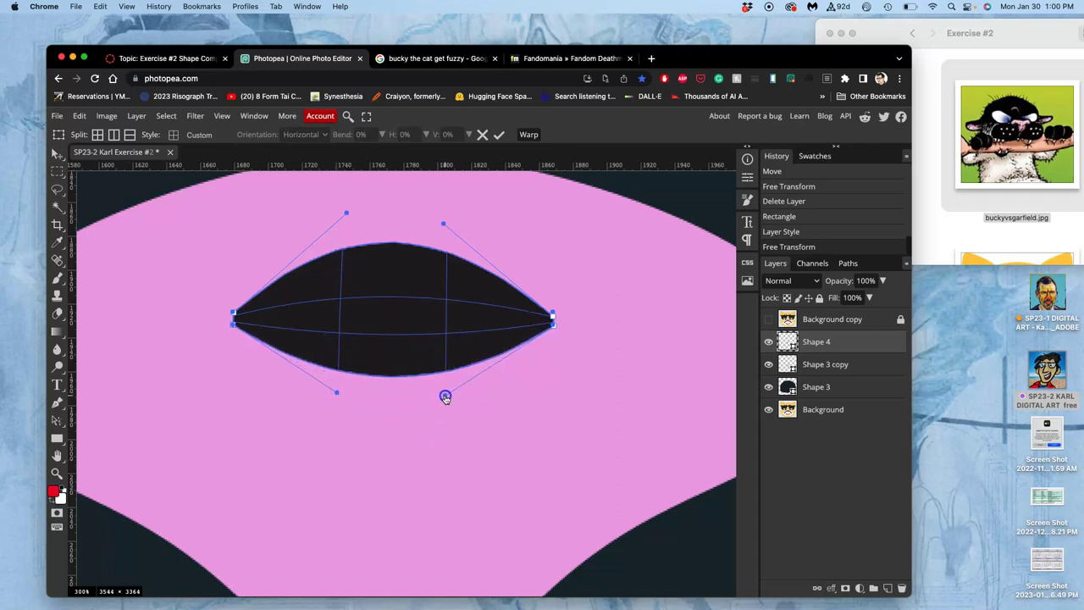
pyautogui.moveTo(346, 212); pyautogui.dragTo(335, 247)
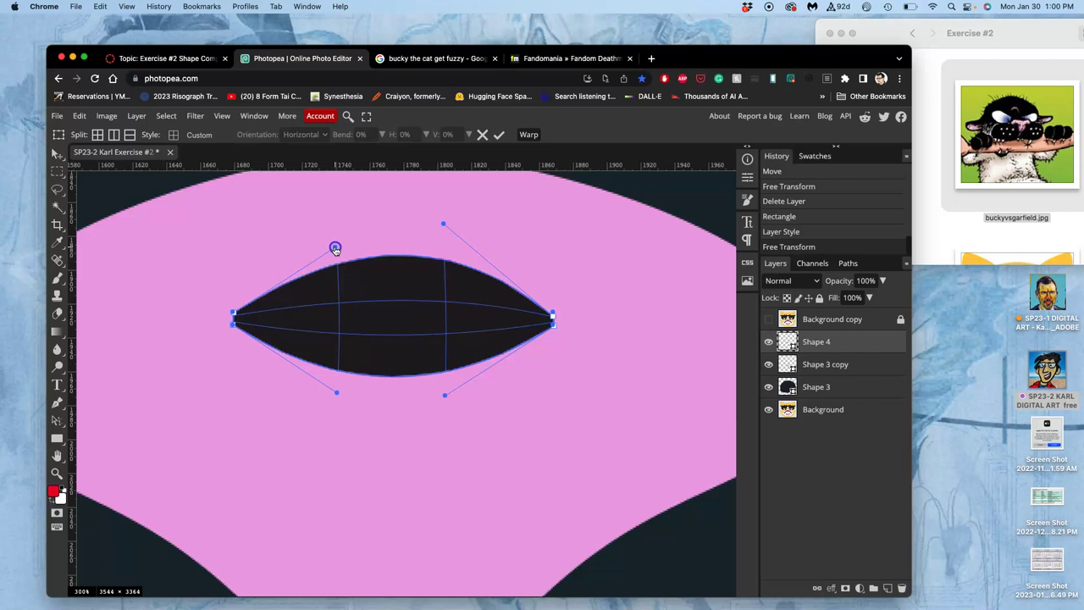
pyautogui.moveTo(441, 226); pyautogui.dragTo(445, 250)
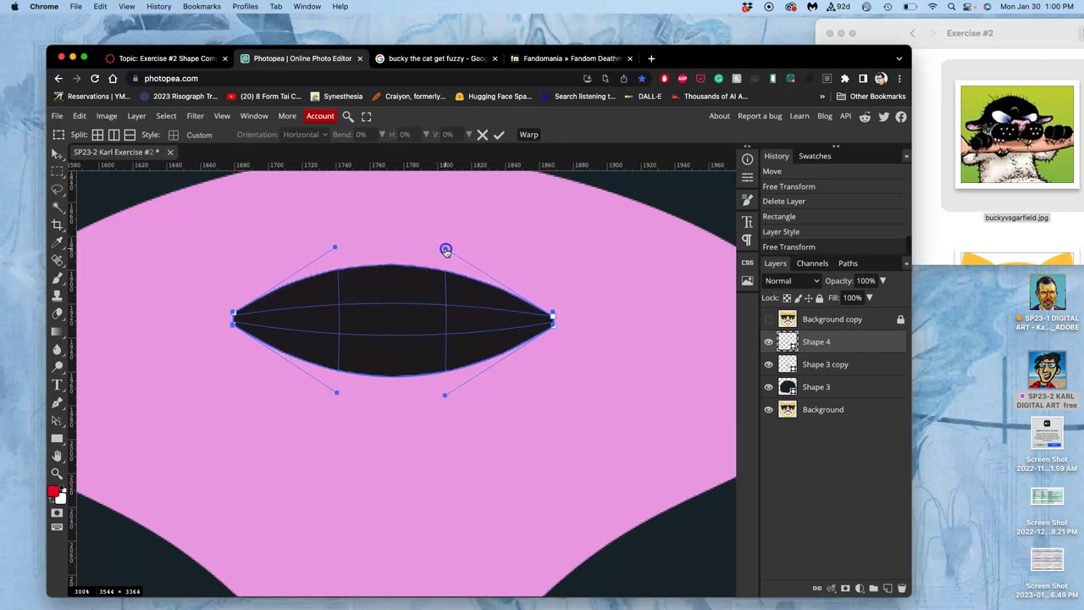
pyautogui.press('Return')
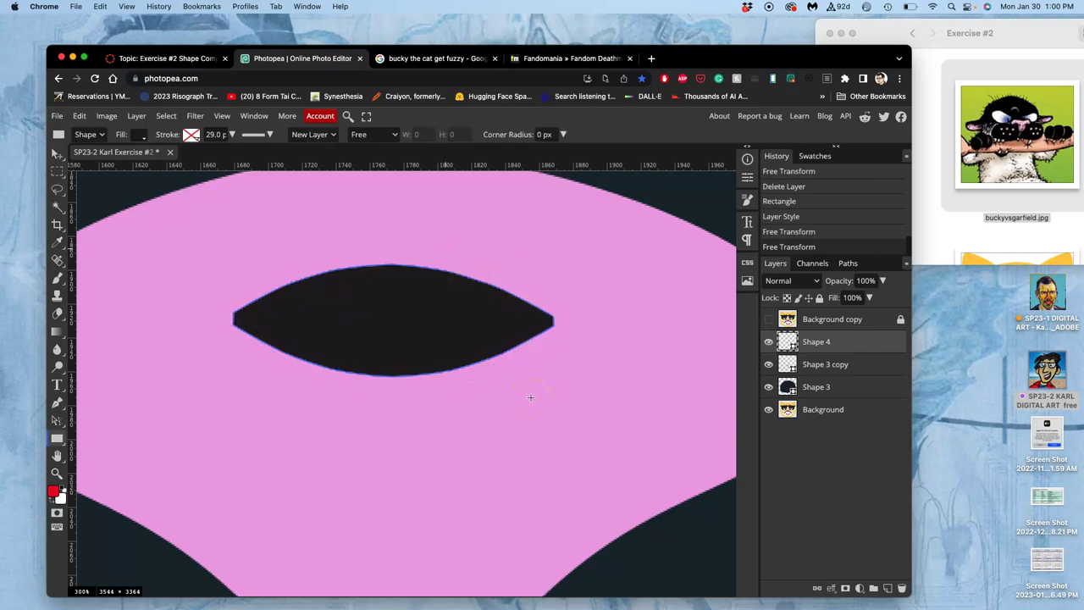
# - Rotate the lens shape 90° upright and nudge it to centre on the pink nose
pyautogui.hotkey('ctrl', 't')
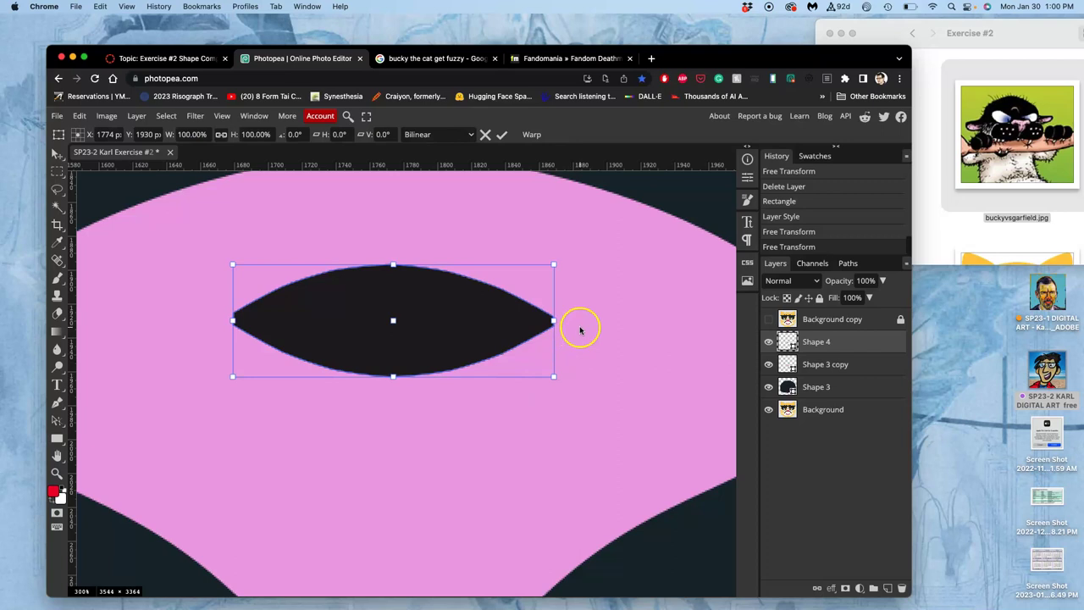
pyautogui.moveTo(565, 381); pyautogui.dragTo(331, 520)
pyautogui.click(403, 475)
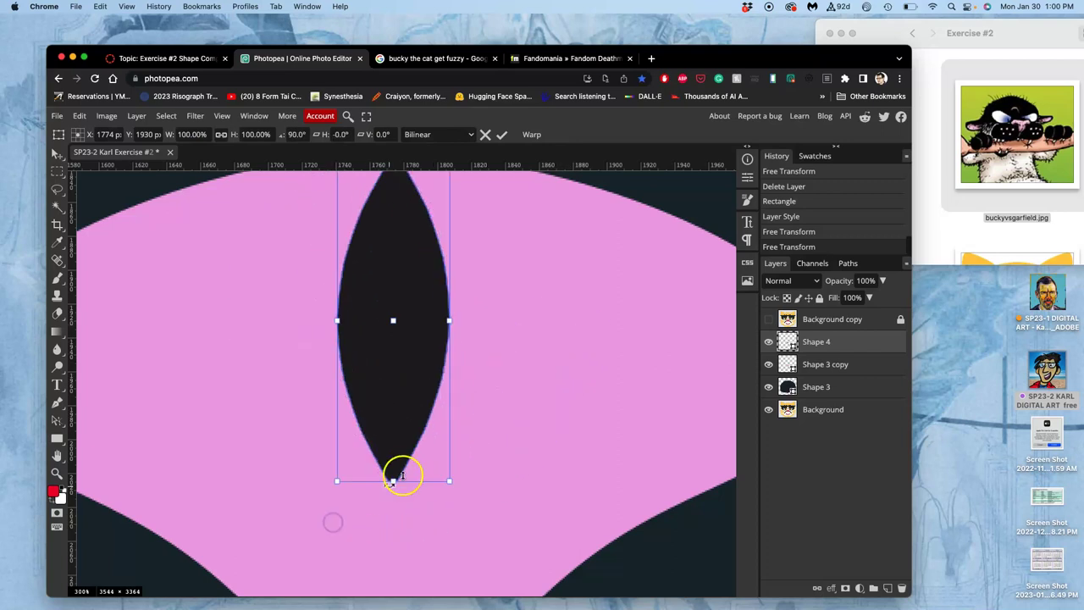
pyautogui.hotkey('ctrl', '1')
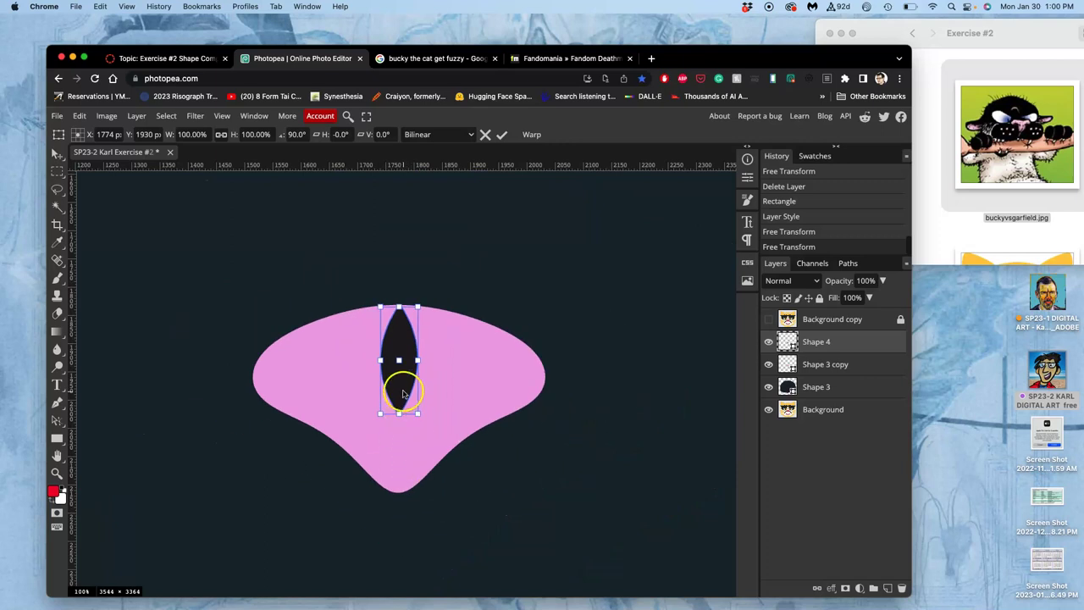
pyautogui.moveTo(399, 387); pyautogui.dragTo(421, 384)
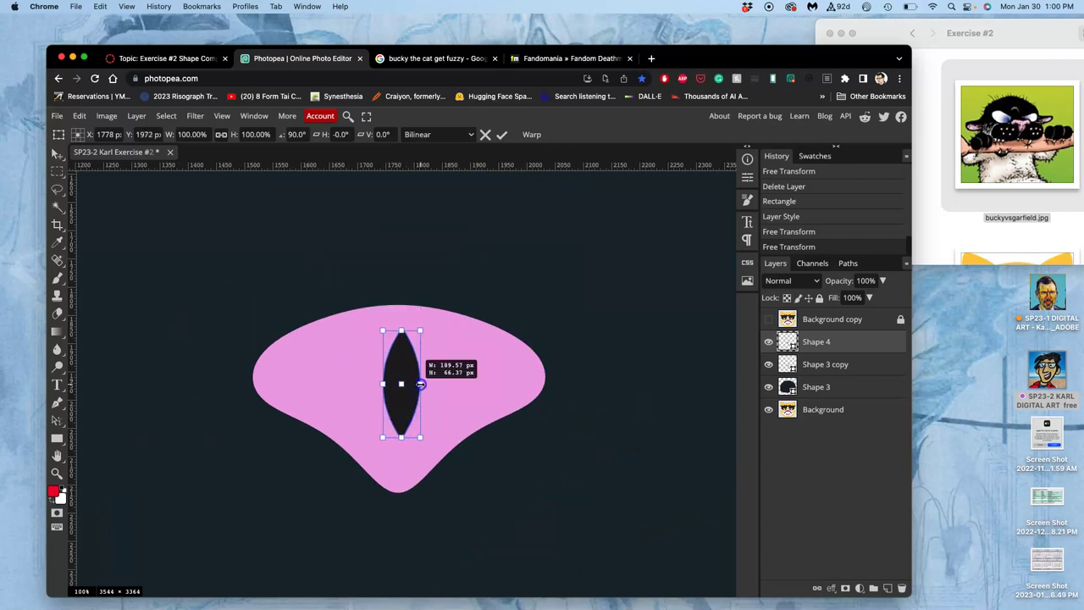